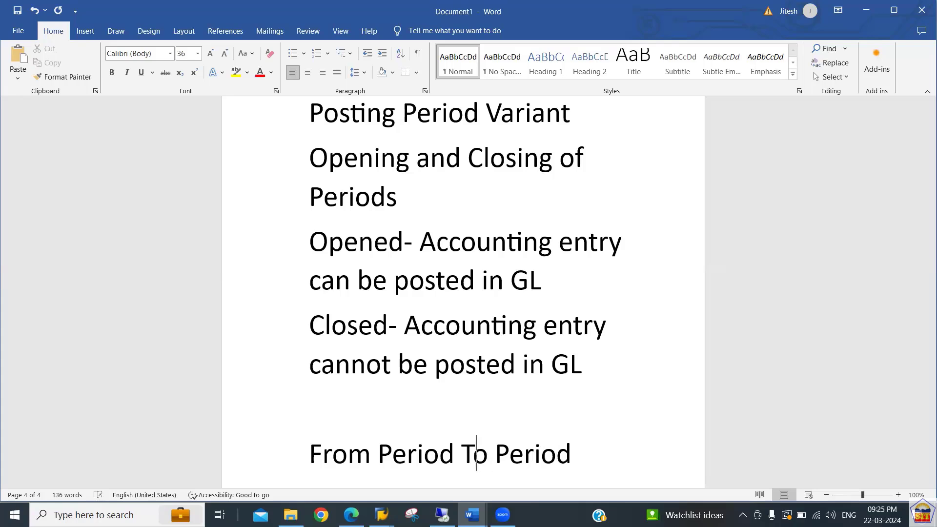
Step: Insert the abbreviation "Yr" after "From Period" in the last line of the document
{"action": "type", "text": "Year"}
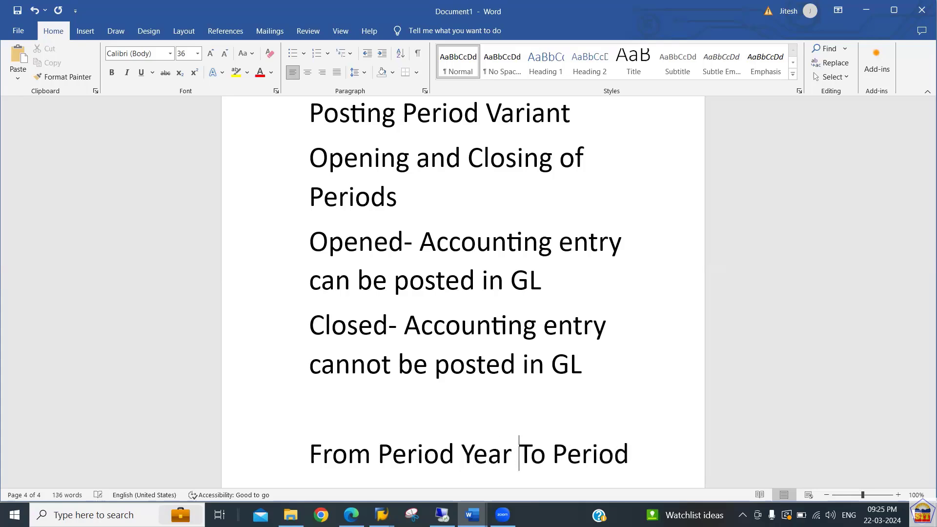
{"action": "key", "text": "BackSpace"}
{"action": "key", "text": "BackSpace"}
{"action": "key", "text": "BackSpace"}
{"action": "key", "text": "BackSpace"}
{"action": "type", "text": "r"}
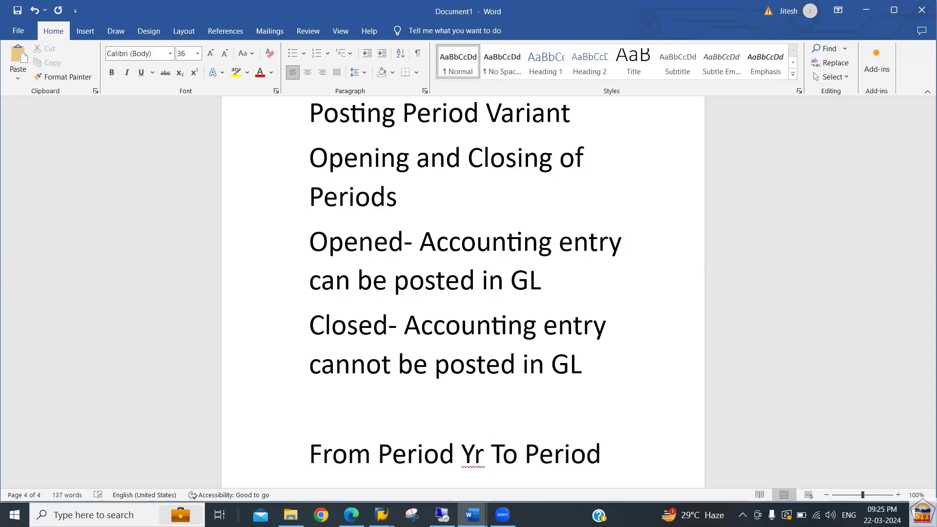
Step: Add "Yr" after "To Period" at the end of the same line
{"action": "key", "text": "Right"}
{"action": "key", "text": "Right"}
{"action": "key", "text": "Right"}
{"action": "key", "text": "Right"}
{"action": "key", "text": "Right"}
{"action": "key", "text": "Right"}
{"action": "key", "text": "Right"}
{"action": "key", "text": "Right"}
{"action": "key", "text": "Right"}
{"action": "type", "text": "Yr"}
Step: Write "2024 -12 Normal Periods" on the blank line above the "From Period Yr To Period Yr" line
{"action": "key", "text": "Up"}
{"action": "type", "text": "2024"}
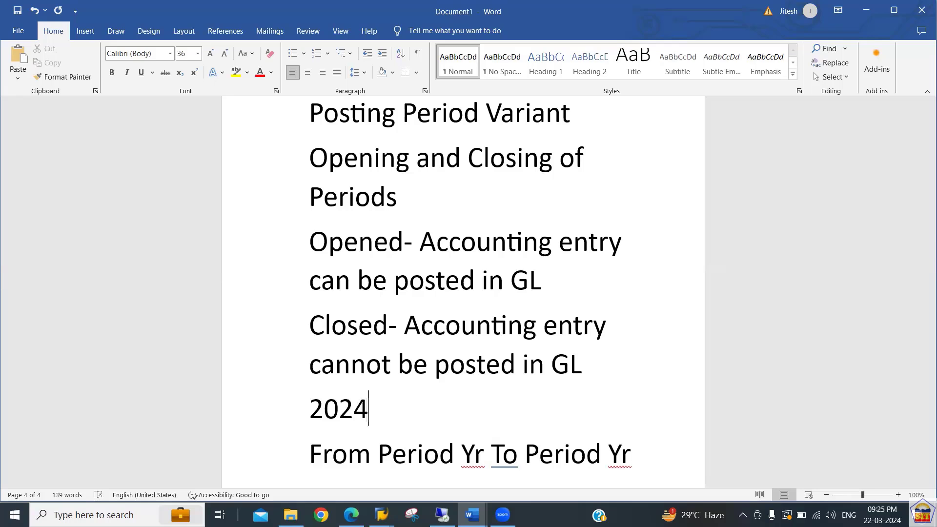
{"action": "type", "text": " -12 Norma"}
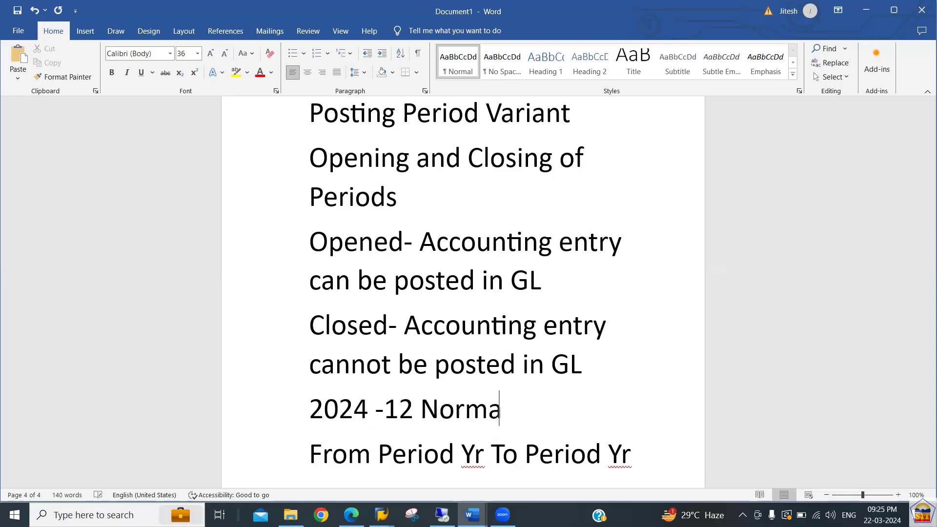
{"action": "type", "text": "l Periods"}
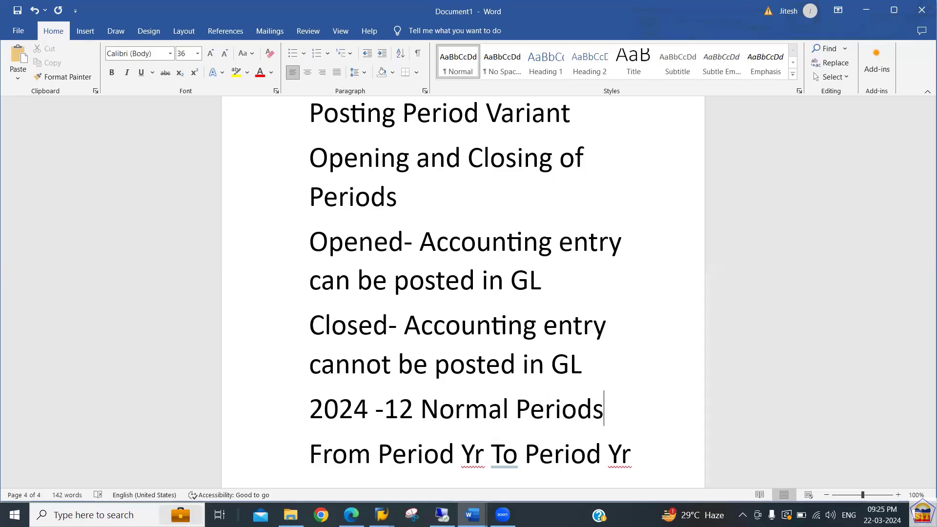
Step: Add a line reading "12" between "2024 -12 Normal Periods" and "From Period Yr To Period Yr"
{"action": "key", "text": "Down"}
{"action": "key", "text": "Right"}
{"action": "key", "text": "Right"}
{"action": "key", "text": "Right"}
{"action": "key", "text": "Up"}
{"action": "key", "text": "Return"}
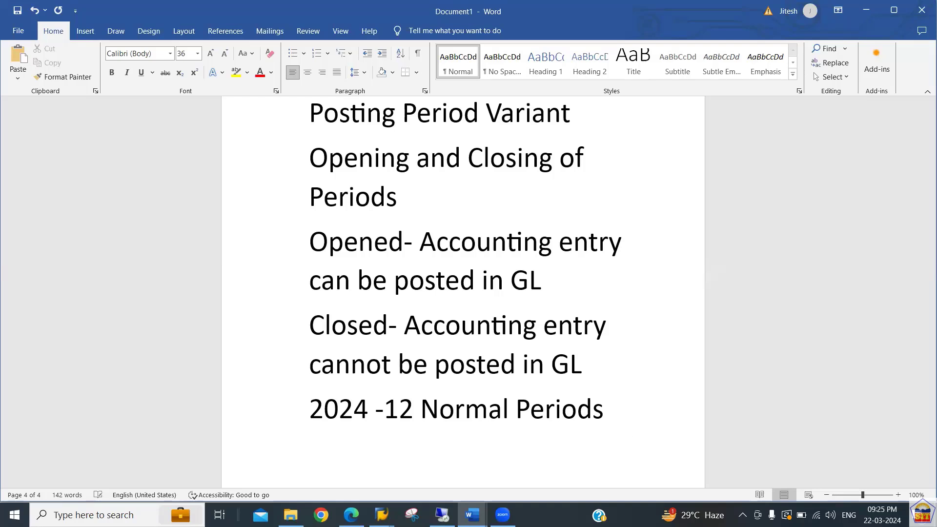
{"action": "type", "text": "12"}
{"action": "key", "text": "Return"}
{"action": "type", "text": "From Period Yr To Period Yr"}
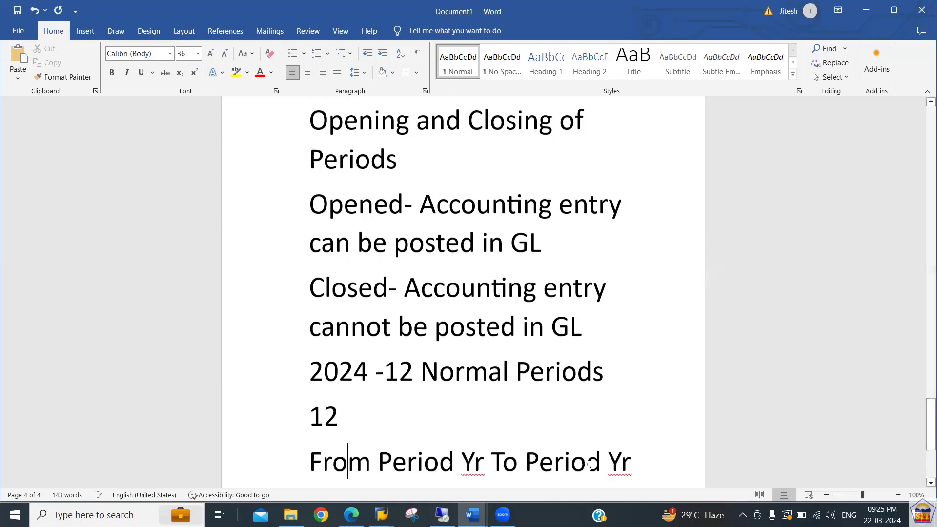
Step: Start a new line below "From Period Yr To Period Yr" and enter 2024 beneath the first "Yr"
{"action": "key", "text": "Right"}
{"action": "key", "text": "Right"}
{"action": "key", "text": "Right"}
{"action": "key", "text": "Right"}
{"action": "key", "text": "Right"}
{"action": "key", "text": "Right"}
{"action": "key", "text": "Right"}
{"action": "key", "text": "Right"}
{"action": "key", "text": "Right"}
{"action": "key", "text": "Right"}
{"action": "key", "text": "Right"}
{"action": "key", "text": "Right"}
{"action": "key", "text": "Right"}
{"action": "key", "text": "Right"}
{"action": "key", "text": "Right"}
{"action": "key", "text": "Right"}
{"action": "key", "text": "Right"}
{"action": "key", "text": "Right"}
{"action": "key", "text": "Right"}
{"action": "key", "text": "Right"}
{"action": "key", "text": "Right"}
{"action": "key", "text": "Right"}
{"action": "key", "text": "Right"}
{"action": "key", "text": "Return"}
{"action": "key", "text": "Tab"}
{"action": "key", "text": "Tab"}
{"action": "key", "text": "Tab"}
{"action": "key", "text": "Tab"}
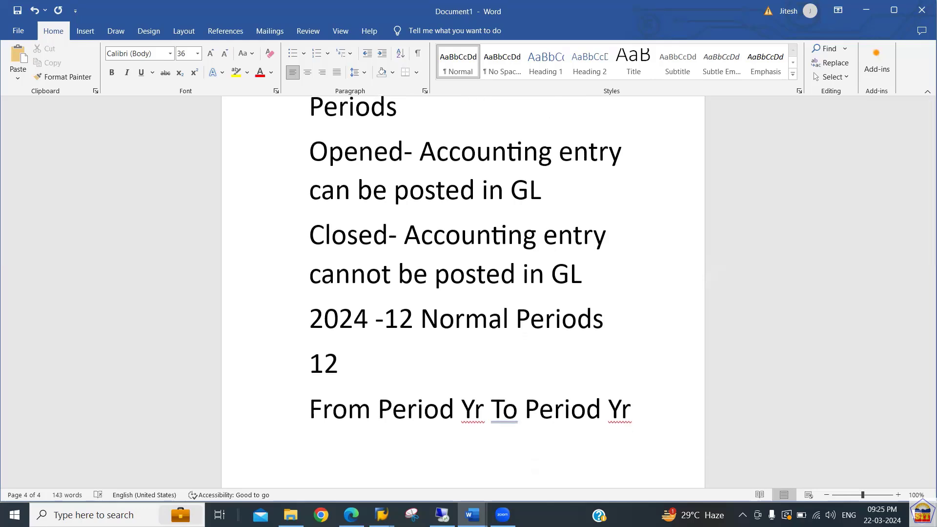
{"action": "key", "text": "Tab"}
{"action": "type", "text": "2024"}
Step: Enter 2024 beneath the second "Yr" and reduce the spacing so both years stay on one line
{"action": "key", "text": "Tab"}
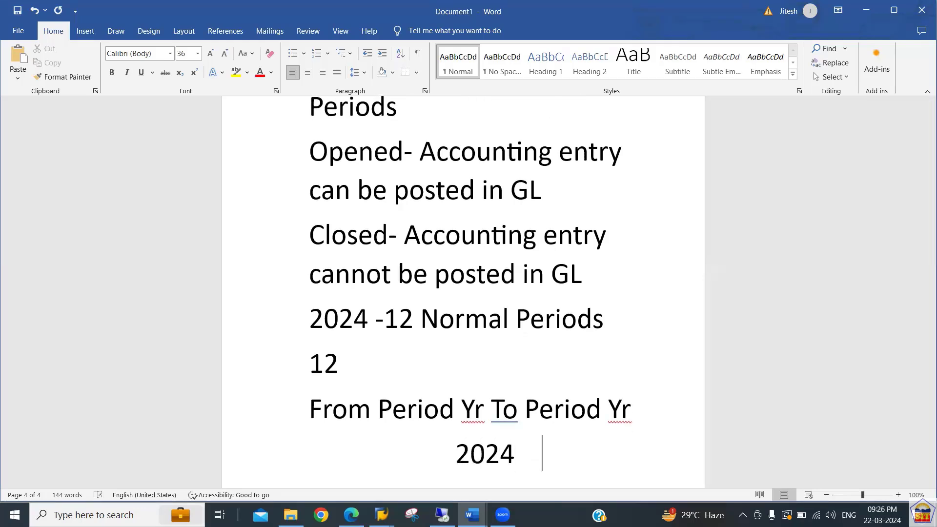
{"action": "key", "text": "Tab"}
{"action": "key", "text": "Tab"}
{"action": "type", "text": "204"}
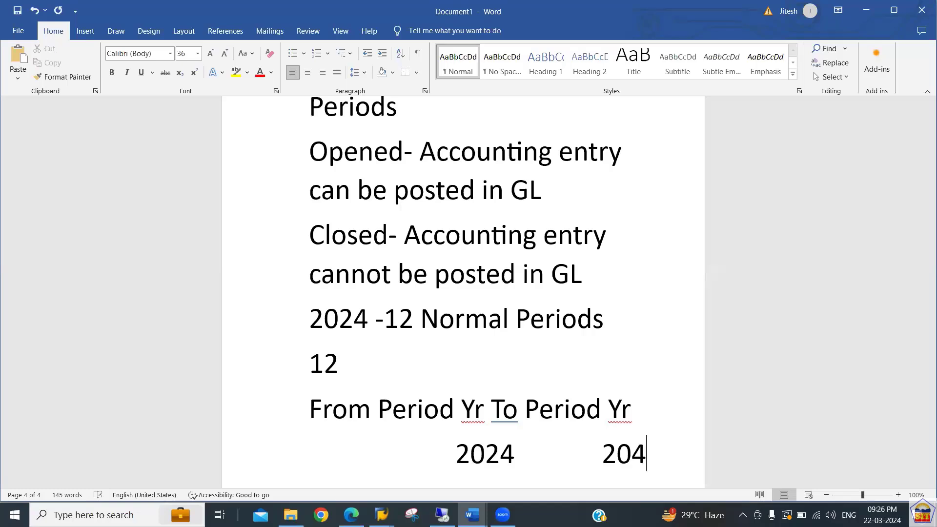
{"action": "key", "text": "BackSpace"}
{"action": "type", "text": "24"}
{"action": "key", "text": "Left"}
{"action": "key", "text": "Left"}
{"action": "key", "text": "Left"}
{"action": "key", "text": "Left"}
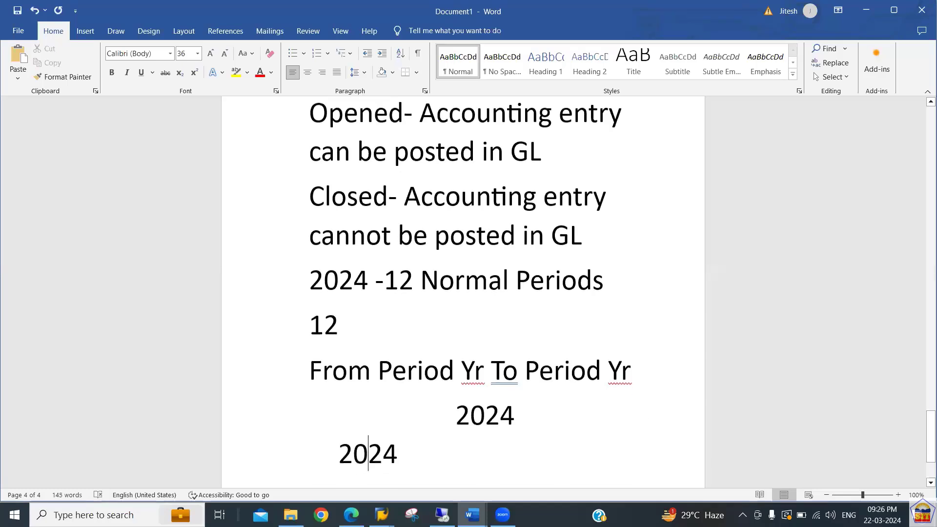
{"action": "key", "text": "BackSpace"}
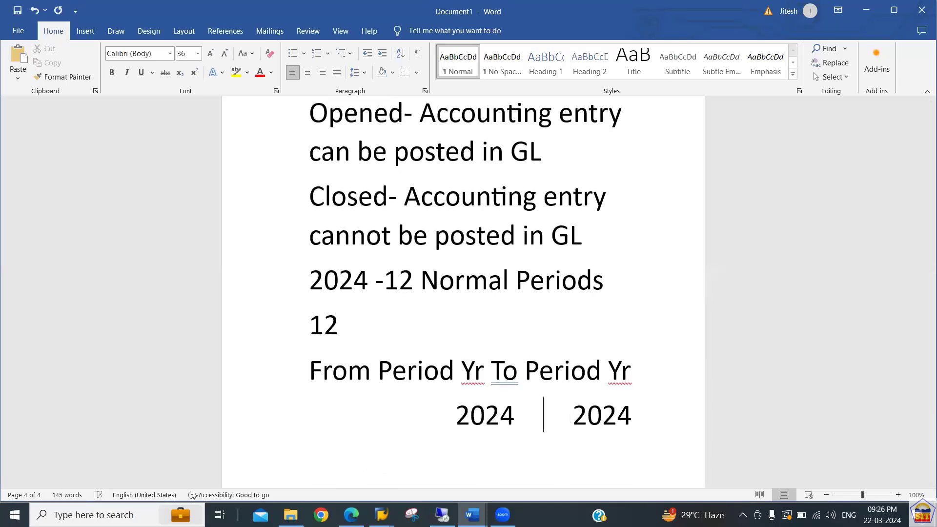
Step: Enter 1 beneath "From Period", in front of the first 2024
{"action": "key", "text": "Left"}
{"action": "key", "text": "Left"}
{"action": "key", "text": "Left"}
{"action": "key", "text": "Left"}
{"action": "key", "text": "Left"}
{"action": "key", "text": "Left"}
{"action": "key", "text": "Left"}
{"action": "key", "text": "Left"}
{"action": "type", "text": "1"}
Step: Enter 12 beneath "To Period" and remove one leading indent so all four values fit on one line
{"action": "key", "text": "Right"}
{"action": "key", "text": "Right"}
{"action": "key", "text": "Right"}
{"action": "key", "text": "Right"}
{"action": "key", "text": "Right"}
{"action": "key", "text": "Right"}
{"action": "key", "text": "Right"}
{"action": "key", "text": "Right"}
{"action": "key", "text": "Left"}
{"action": "key", "text": "Right"}
{"action": "type", "text": "12"}
{"action": "key", "text": "Left"}
{"action": "key", "text": "Left"}
{"action": "key", "text": "Left"}
{"action": "key", "text": "Left"}
{"action": "key", "text": "Left"}
{"action": "key", "text": "Left"}
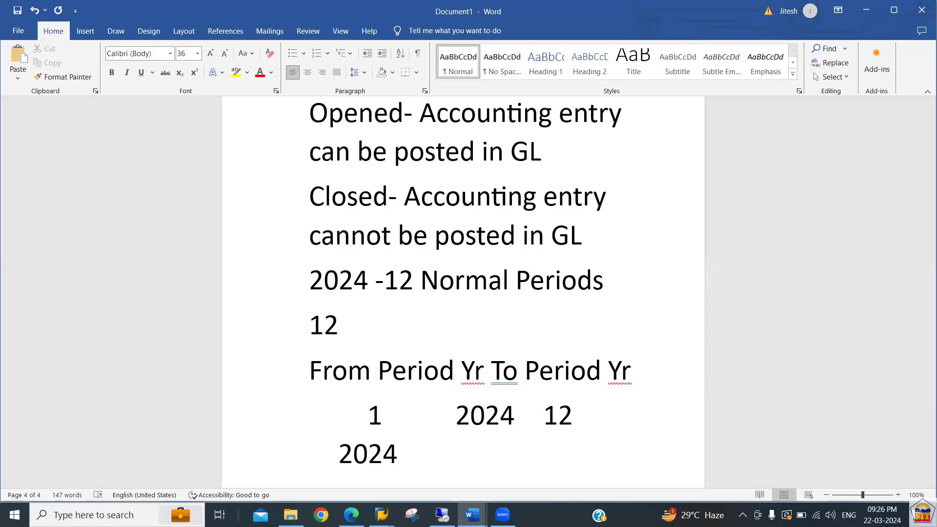
{"action": "key", "text": "Delete"}
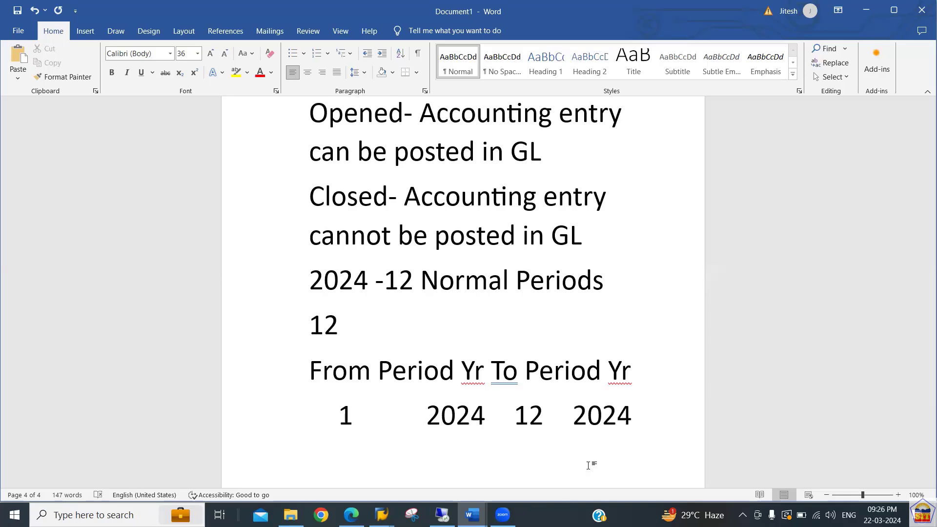
Step: Change the line containing only "12" to read "1 - March"
{"action": "key", "text": "Up"}
{"action": "key", "text": "Up"}
{"action": "key", "text": "End"}
{"action": "key", "text": "BackSpace"}
{"action": "type", "text": "-"}
{"action": "type", "text": "March"}
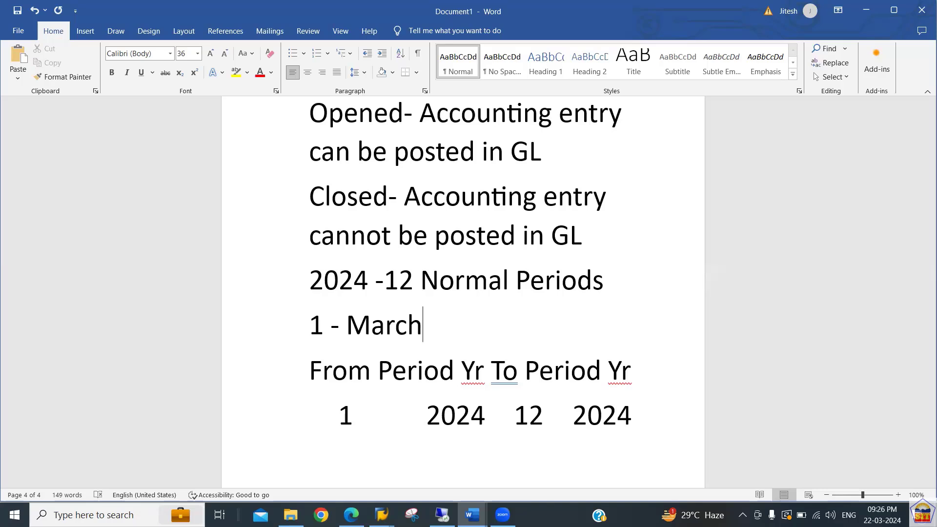
Step: Change the value beneath "From Period" to 3
{"action": "key", "text": "Down"}
{"action": "key", "text": "Down"}
{"action": "key", "text": "Left"}
{"action": "key", "text": "Left"}
{"action": "key", "text": "Left"}
{"action": "key", "text": "BackSpace"}
{"action": "type", "text": "3"}
Step: Change the value beneath "To Period" to 3
{"action": "key", "text": "Right"}
{"action": "key", "text": "Right"}
{"action": "key", "text": "Right"}
{"action": "key", "text": "Right"}
{"action": "key", "text": "Right"}
{"action": "key", "text": "Right"}
{"action": "key", "text": "Right"}
{"action": "key", "text": "Right"}
{"action": "key", "text": "Right"}
{"action": "key", "text": "Right"}
{"action": "key", "text": "Right"}
{"action": "key", "text": "Right"}
{"action": "key", "text": "Right"}
{"action": "key", "text": "Right"}
{"action": "key", "text": "Right"}
{"action": "key", "text": "Right"}
{"action": "key", "text": "Right"}
{"action": "key", "text": "Right"}
{"action": "key", "text": "Right"}
{"action": "key", "text": "Right"}
{"action": "key", "text": "Left"}
{"action": "key", "text": "Left"}
{"action": "key", "text": "Left"}
{"action": "key", "text": "Left"}
{"action": "key", "text": "BackSpace"}
{"action": "key", "text": "BackSpace"}
{"action": "type", "text": "3"}
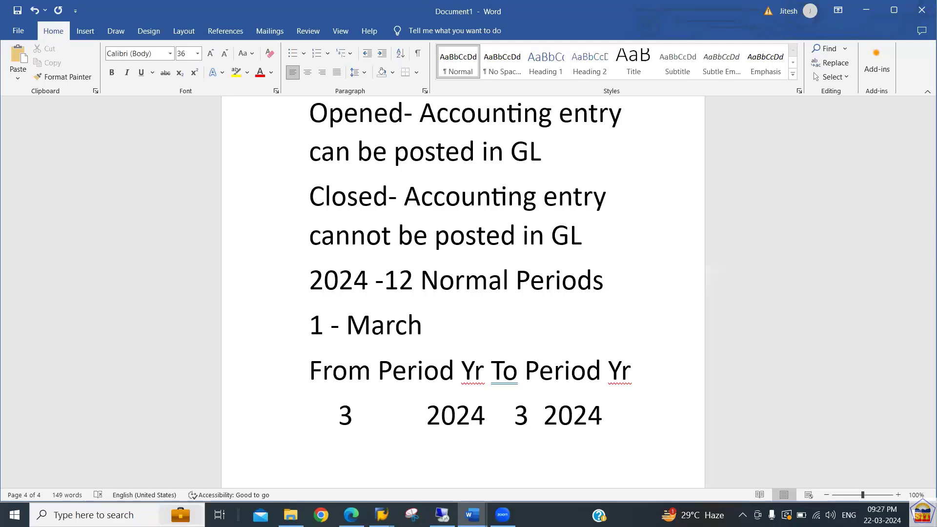
Step: Insert "Feb &" before "March" in the line above the period headings
{"action": "left_click", "coordinate": [525, 370]}
{"action": "key", "text": "Up"}
{"action": "key", "text": "Up"}
{"action": "key", "text": "Left"}
{"action": "key", "text": "Left"}
{"action": "key", "text": "Left"}
{"action": "key", "text": "Left"}
{"action": "key", "text": "Left"}
{"action": "key", "text": "Left"}
{"action": "key", "text": "Right"}
{"action": "type", "text": "Feb "}
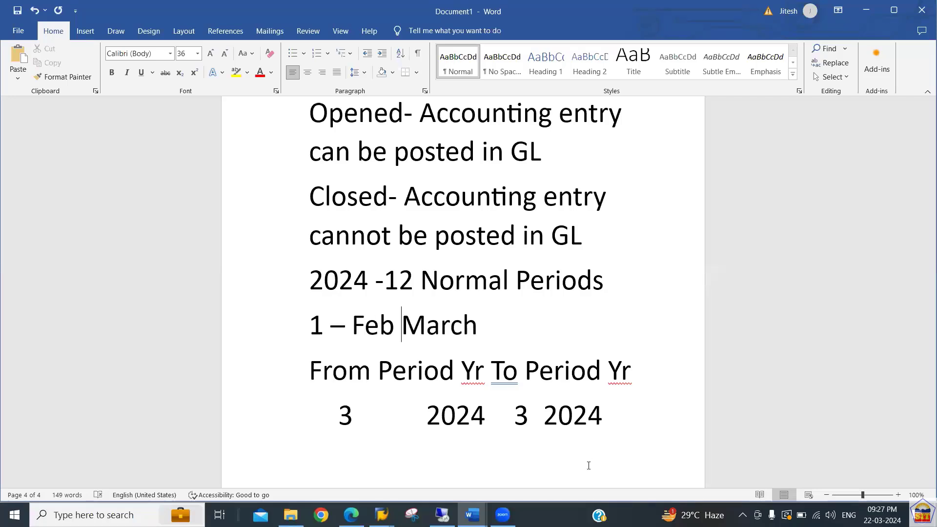
{"action": "type", "text": "&"}
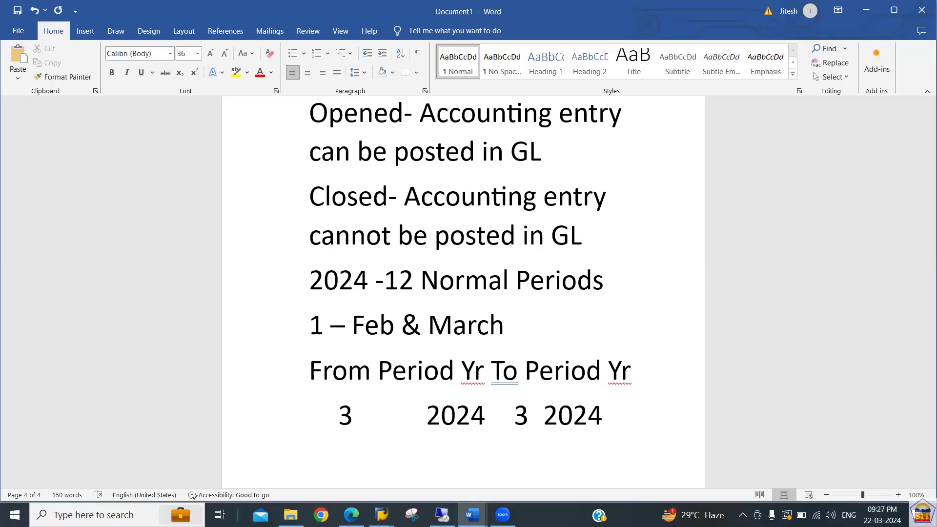
Step: Change the value beneath "From Period" to 2 so the range begins with February
{"action": "key", "text": "Down"}
{"action": "key", "text": "Down"}
{"action": "key", "text": "Left"}
{"action": "key", "text": "Left"}
{"action": "key", "text": "Left"}
{"action": "key", "text": "BackSpace"}
{"action": "type", "text": "2"}
Step: Change the month line above the period headings to read "3 – Jan,Feb & March"
{"action": "left_click", "coordinate": [337, 324]}
{"action": "key", "text": "BackSpace"}
{"action": "type", "text": "2"}
{"action": "key", "text": "BackSpace"}
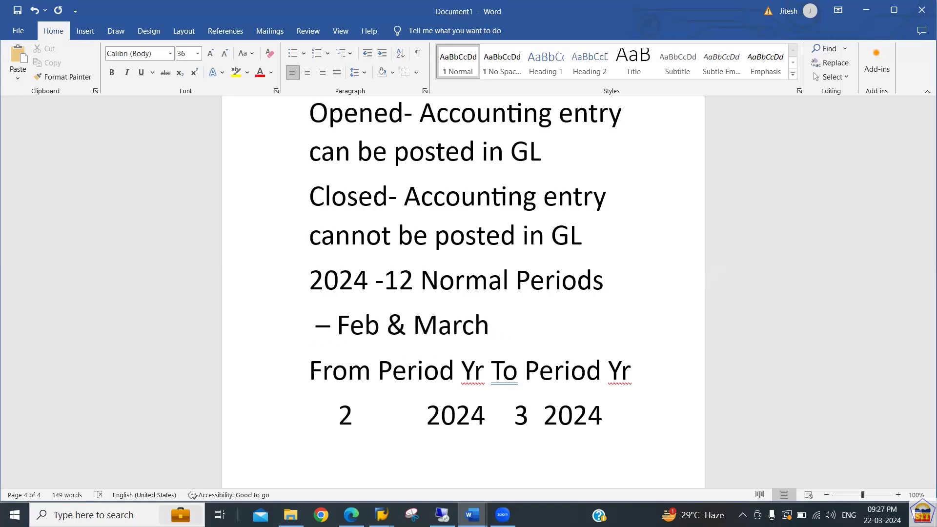
{"action": "type", "text": "3"}
{"action": "key", "text": "Right"}
{"action": "key", "text": "Right"}
{"action": "key", "text": "Right"}
{"action": "type", "text": "J"}
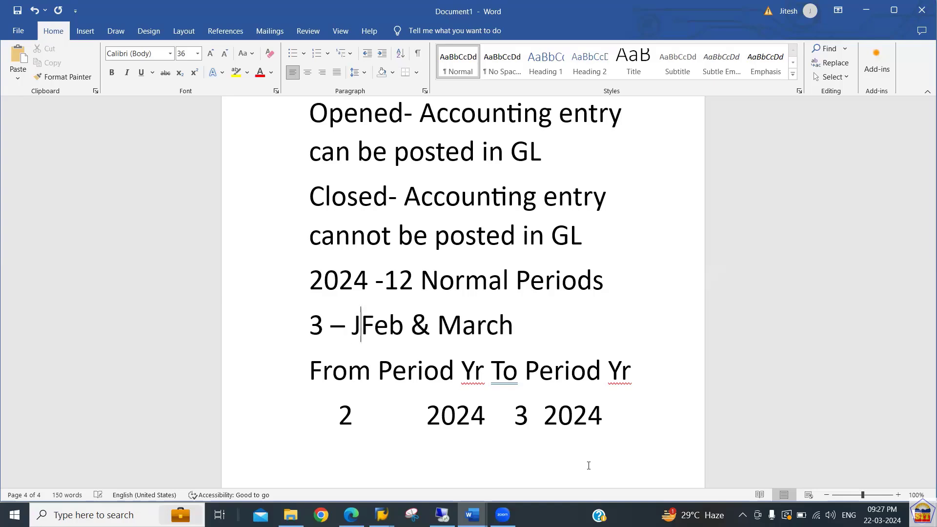
{"action": "type", "text": "an,"}
Step: Change the value beneath "From Period" to 1 so the range begins with January
{"action": "key", "text": "Down"}
{"action": "key", "text": "Down"}
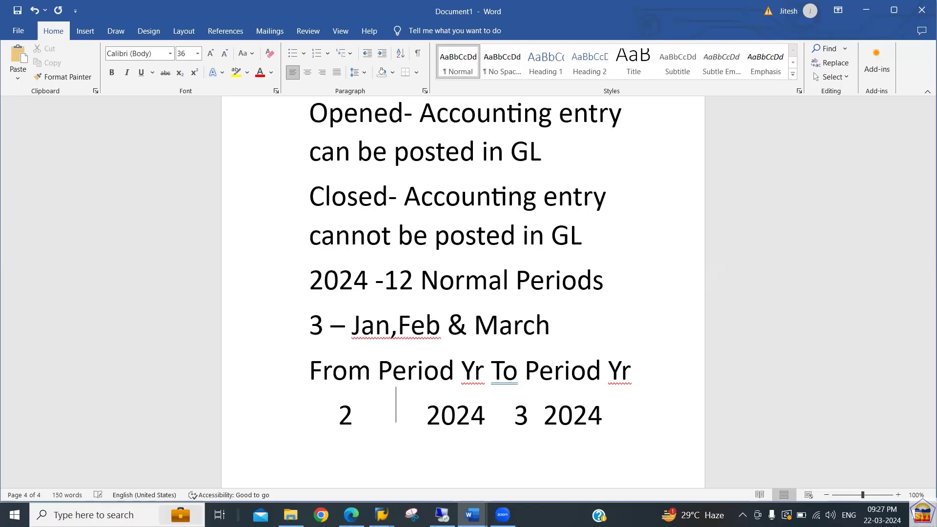
{"action": "key", "text": "Left"}
{"action": "key", "text": "BackSpace"}
{"action": "type", "text": "1"}
{"action": "key", "text": "Up"}
{"action": "key", "text": "Up"}
{"action": "key", "text": "Up"}
{"action": "key", "text": "Down"}
{"action": "key", "text": "Up"}
{"action": "key", "text": "Right"}
{"action": "key", "text": "Right"}
{"action": "key", "text": "Right"}
{"action": "key", "text": "Right"}
{"action": "key", "text": "Left"}
{"action": "key", "text": "Up"}
{"action": "key", "text": "Right"}
{"action": "key", "text": "ctrl+Right"}
{"action": "key", "text": "Down"}
{"action": "key", "text": "Down"}
{"action": "key", "text": "Down"}
{"action": "key", "text": "Up"}
{"action": "key", "text": "Up"}
{"action": "key", "text": "Up"}
{"action": "key", "text": "Down"}
{"action": "key", "text": "Down"}
Step: Add the heading "Accounts" below the period range, separated from it by a blank line
{"action": "key", "text": "Right"}
{"action": "key", "text": "Right"}
{"action": "key", "text": "Right"}
{"action": "key", "text": "Right"}
{"action": "key", "text": "Right"}
{"action": "key", "text": "Right"}
{"action": "key", "text": "Right"}
{"action": "key", "text": "Right"}
{"action": "key", "text": "Right"}
{"action": "key", "text": "Right"}
{"action": "key", "text": "Right"}
{"action": "key", "text": "Right"}
{"action": "key", "text": "Return"}
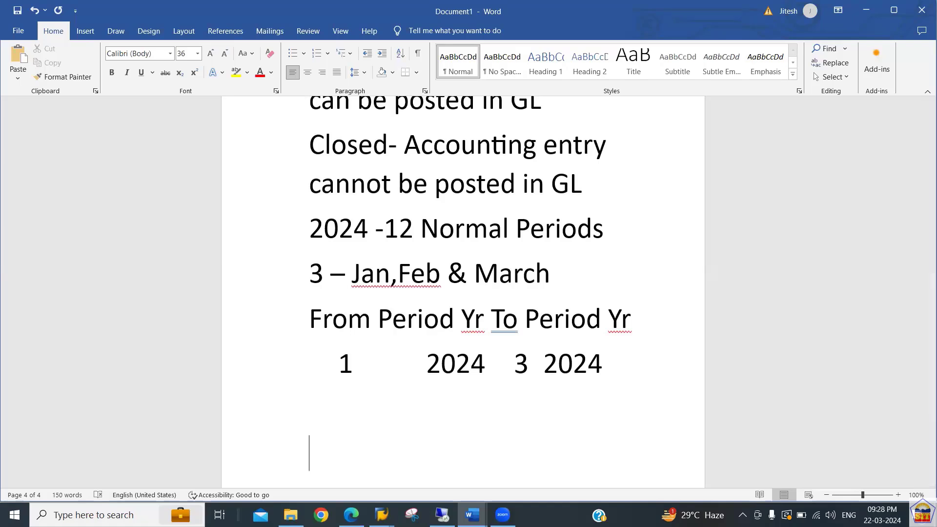
{"action": "type", "text": "Accounts"}
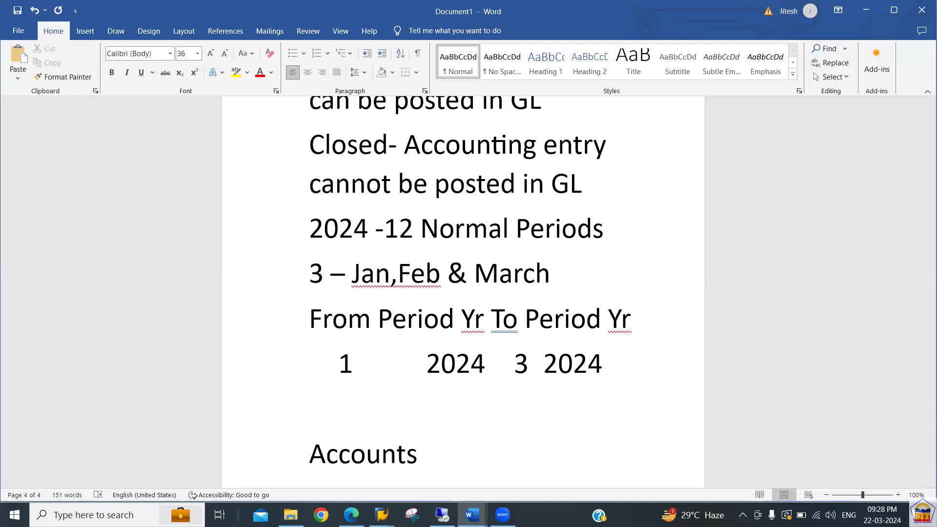
{"action": "key", "text": "Return"}
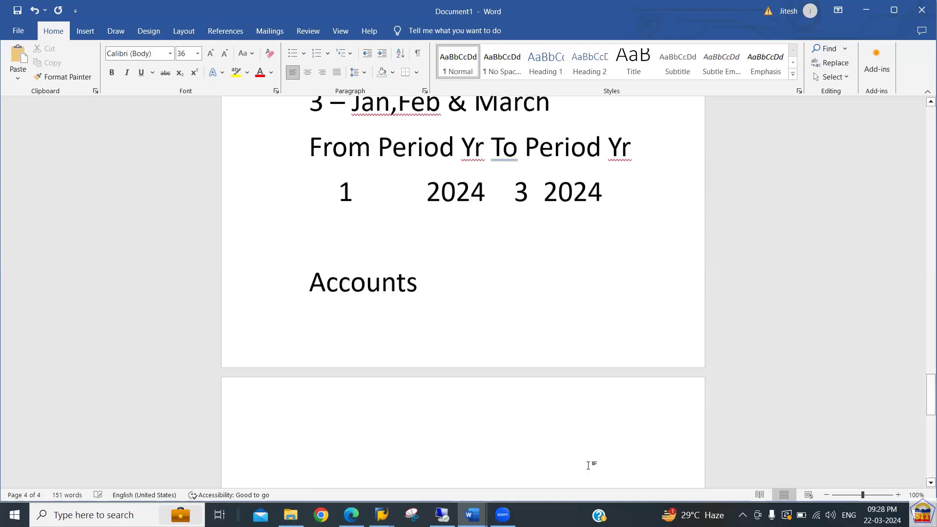
Step: List "GL Account", "Vendor A/c", "Customer A/c", "Asset A/c" and "Material A/c" on separate lines under the Accounts heading
{"action": "type", "text": "GL Account"}
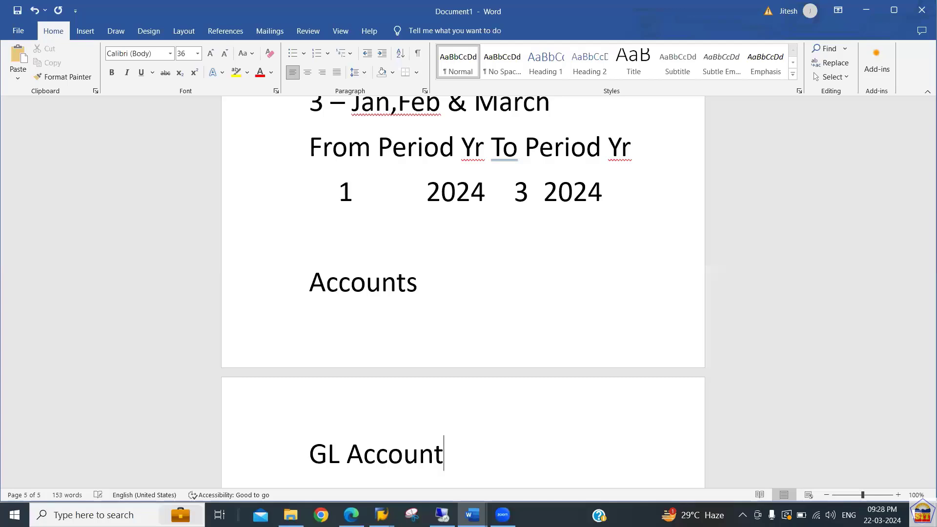
{"action": "key", "text": "Return"}
{"action": "type", "text": "Vendor A/c"}
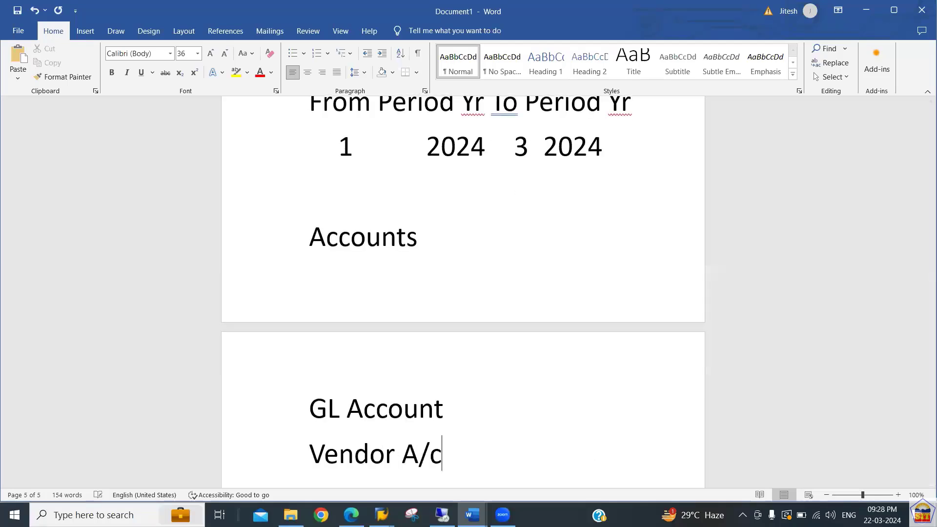
{"action": "key", "text": "Return"}
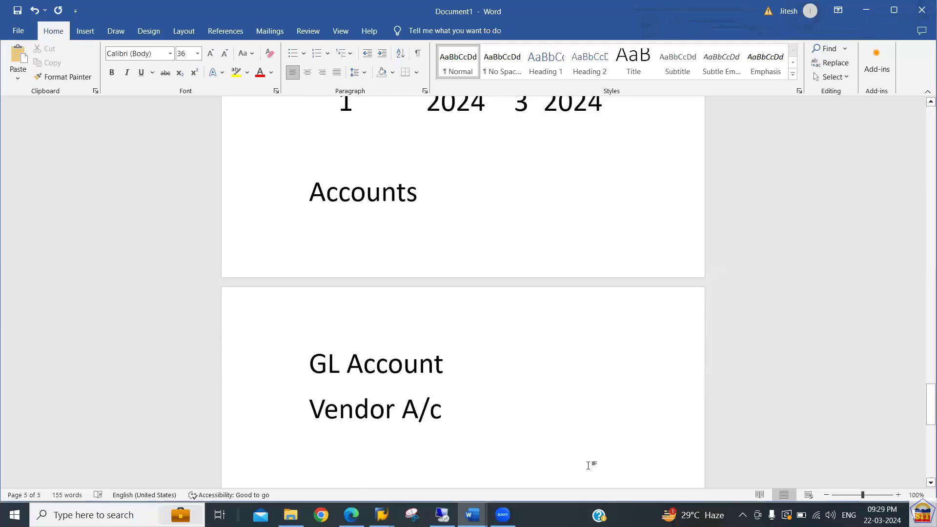
{"action": "type", "text": "Customer "}
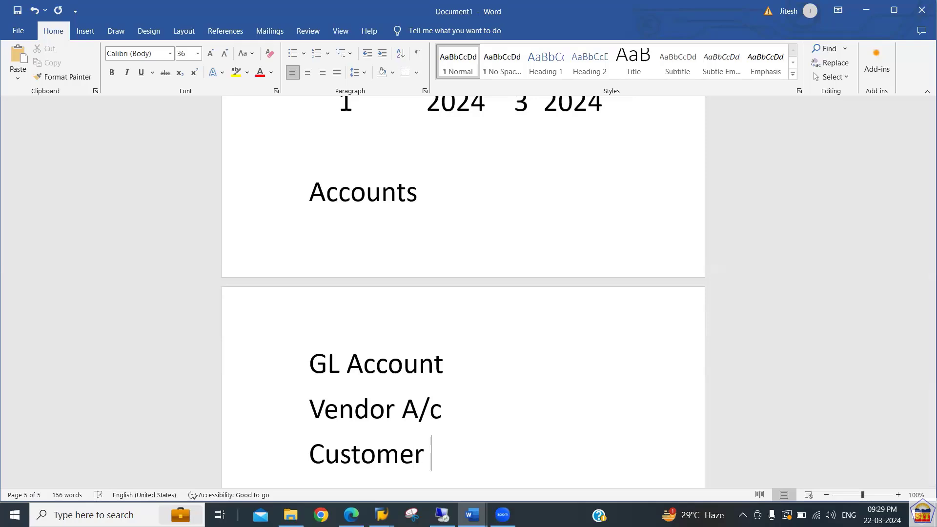
{"action": "type", "text": "A/c"}
{"action": "key", "text": "Return"}
{"action": "type", "text": "Asset "}
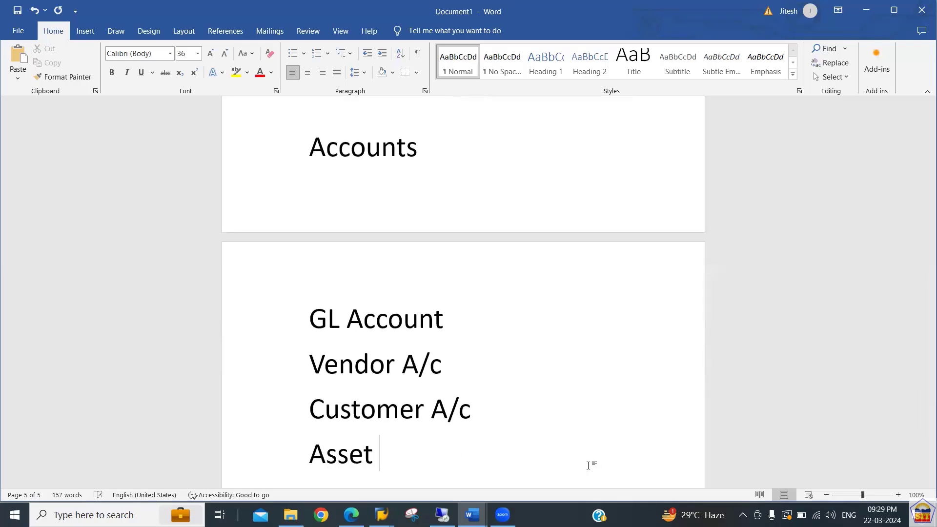
{"action": "type", "text": "A/c"}
{"action": "key", "text": "Return"}
{"action": "type", "text": "Materi"}
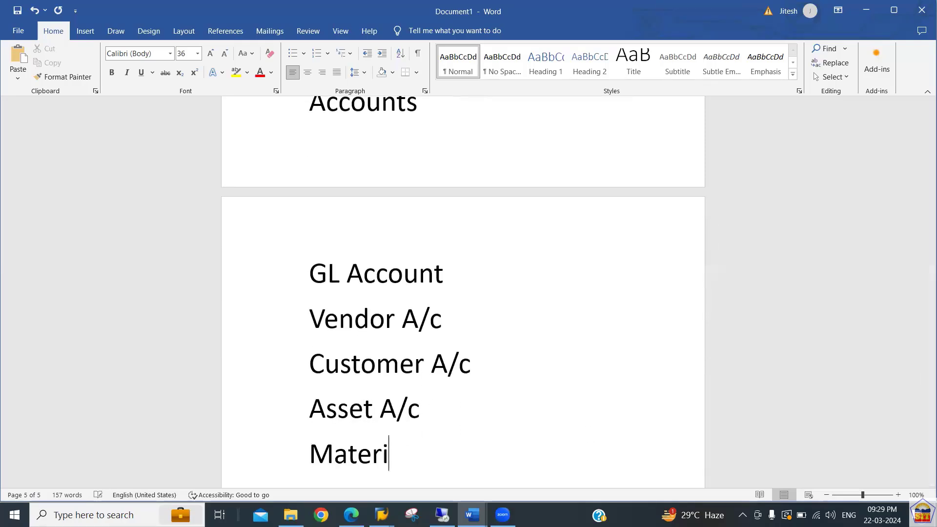
{"action": "type", "text": "al A/c"}
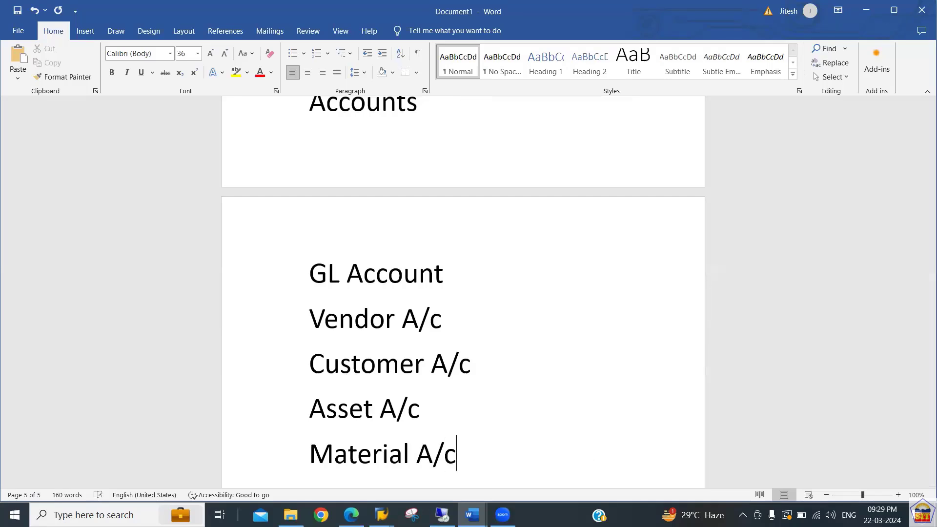
Step: Add a second column heading "A/c Types" on the same line as "Accounts"
{"action": "scroll", "coordinate": [443, 273], "scroll_direction": "up", "scroll_amount": 2}
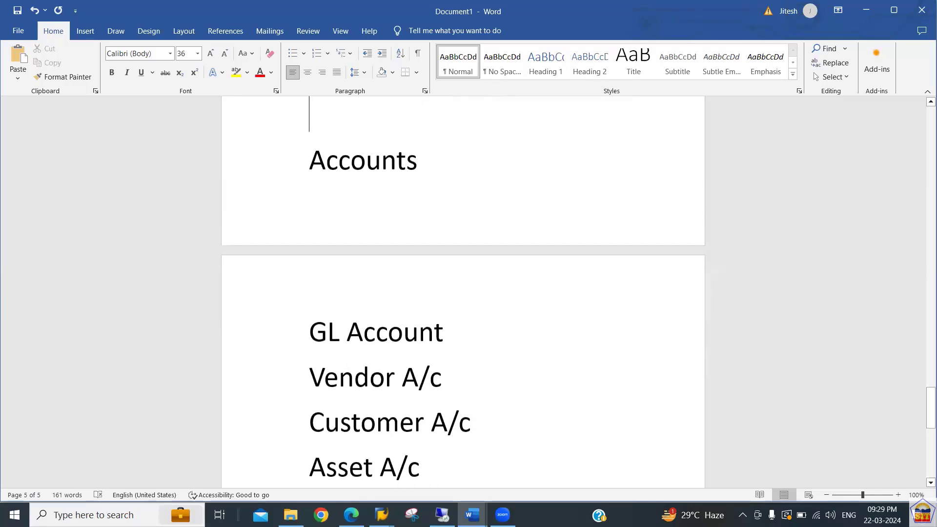
{"action": "key", "text": "Tab"}
{"action": "type", "text": "A/c"}
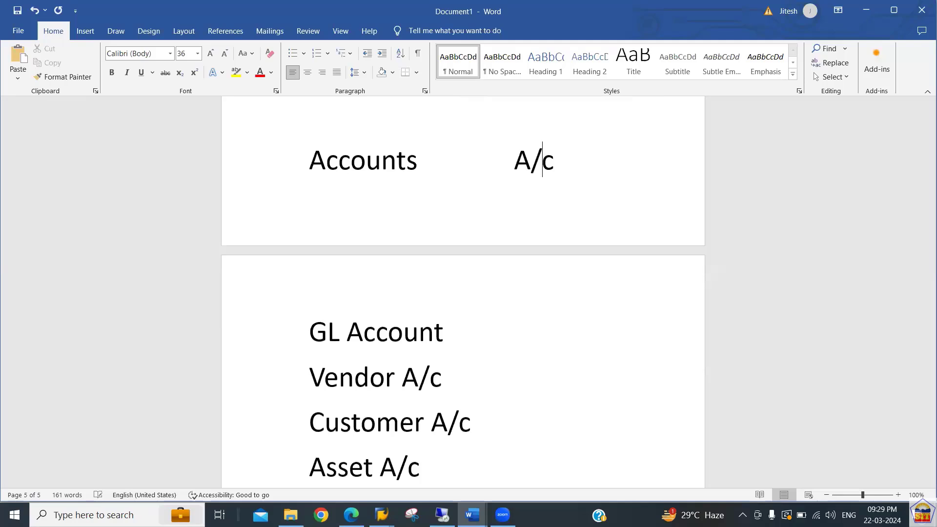
{"action": "type", "text": " Types"}
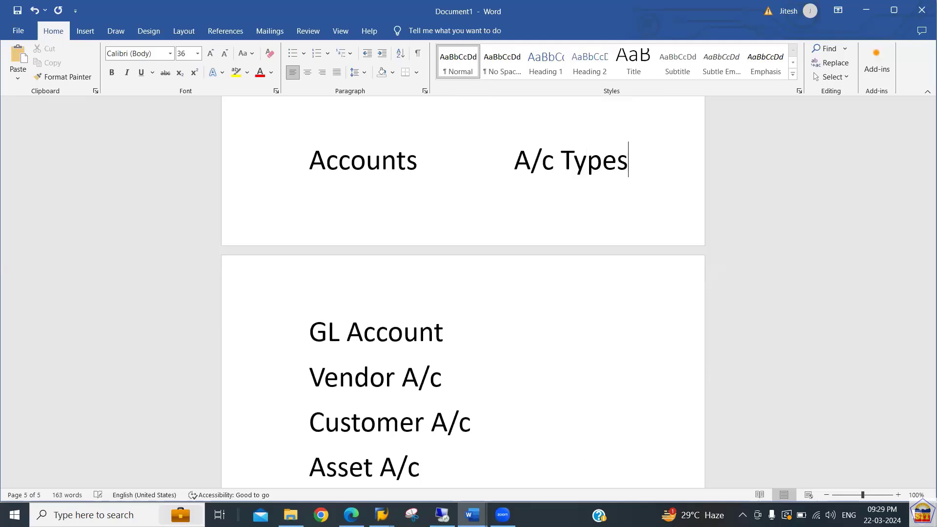
Step: Enter account type S for GL Account and K for Vendor A/c, aligned under "A/c Types"
{"action": "key", "text": "Down"}
{"action": "key", "text": "Down"}
{"action": "key", "text": "Tab"}
{"action": "key", "text": "Tab"}
{"action": "key", "text": "Tab"}
{"action": "key", "text": "Tab"}
{"action": "type", "text": "S"}
{"action": "key", "text": "Tab"}
{"action": "key", "text": "Tab"}
{"action": "key", "text": "Tab"}
{"action": "key", "text": "Tab"}
{"action": "type", "text": "K"}
Step: Enter account type D for Customer A/c and A for Asset A/c in the same column
{"action": "key", "text": "Down"}
{"action": "key", "text": "Tab"}
{"action": "key", "text": "Tab"}
{"action": "key", "text": "Tab"}
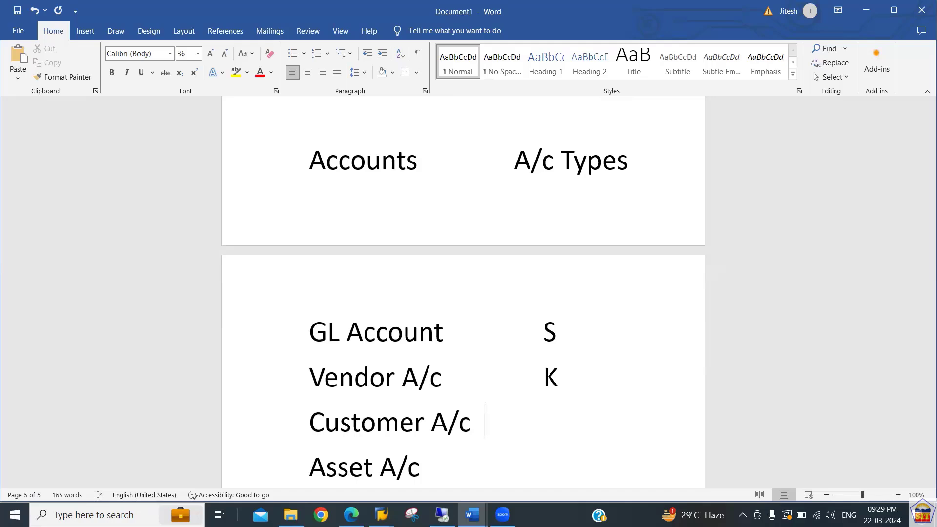
{"action": "type", "text": "D"}
{"action": "key", "text": "Down"}
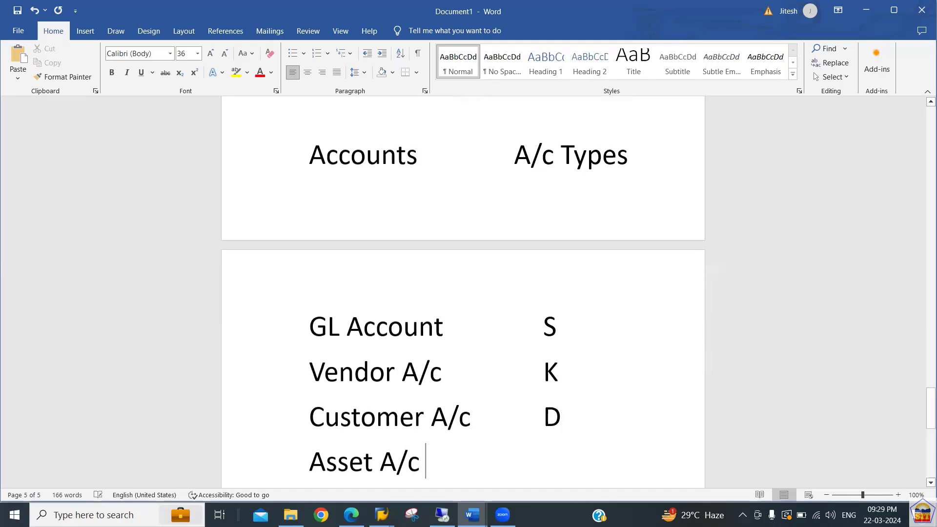
{"action": "key", "text": "Tab"}
{"action": "key", "text": "Tab"}
{"action": "key", "text": "Tab"}
{"action": "key", "text": "Tab"}
{"action": "type", "text": "A"}
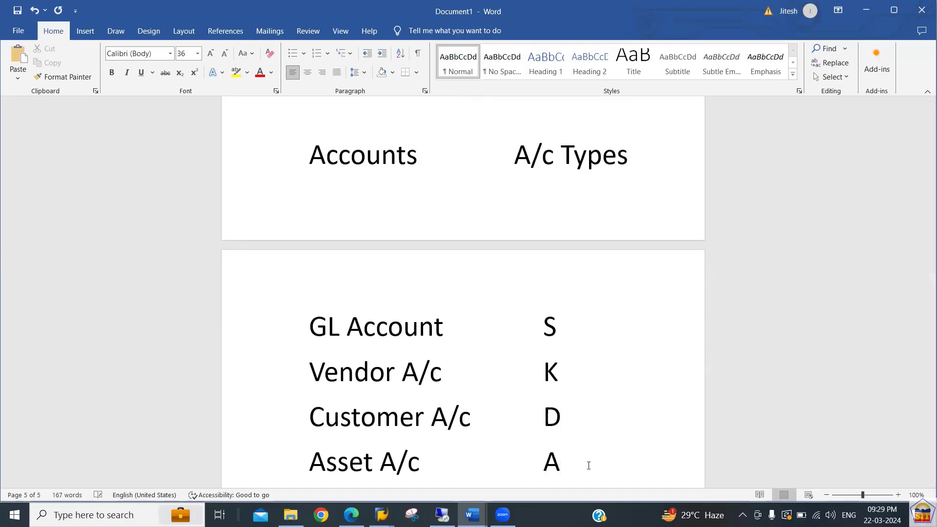
Step: Enter account type M for Material A/c, aligned with the other type codes
{"action": "key", "text": "Return"}
{"action": "type", "text": "Material A/c"}
{"action": "key", "text": "Tab"}
{"action": "key", "text": "Tab"}
{"action": "key", "text": "Tab"}
{"action": "type", "text": "M"}
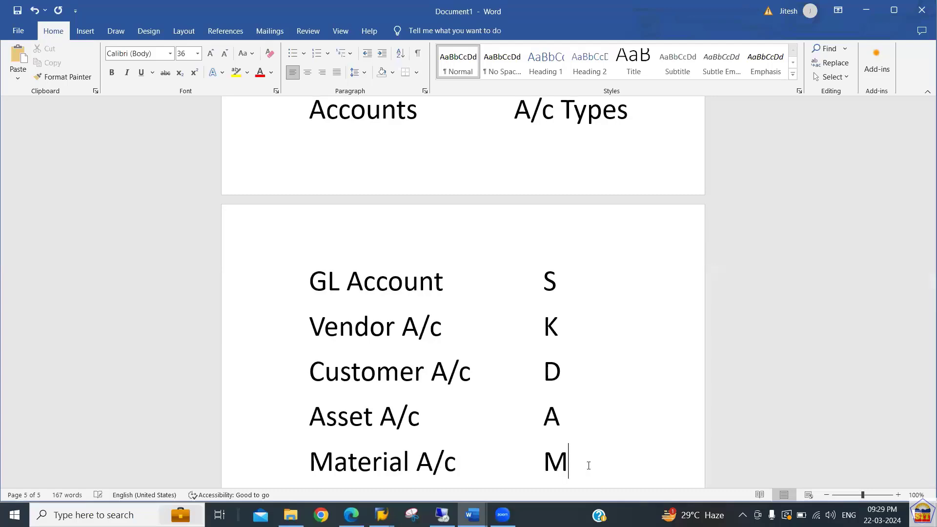
Step: Review the list of accounts and type codes together with the period range above it
{"action": "key", "text": "shift+Up"}
{"action": "key", "text": "shift+Up"}
{"action": "key", "text": "shift+Up"}
{"action": "key", "text": "shift+Up"}
{"action": "key", "text": "shift+Up"}
{"action": "key", "text": "shift+Up"}
{"action": "key", "text": "shift+Up"}
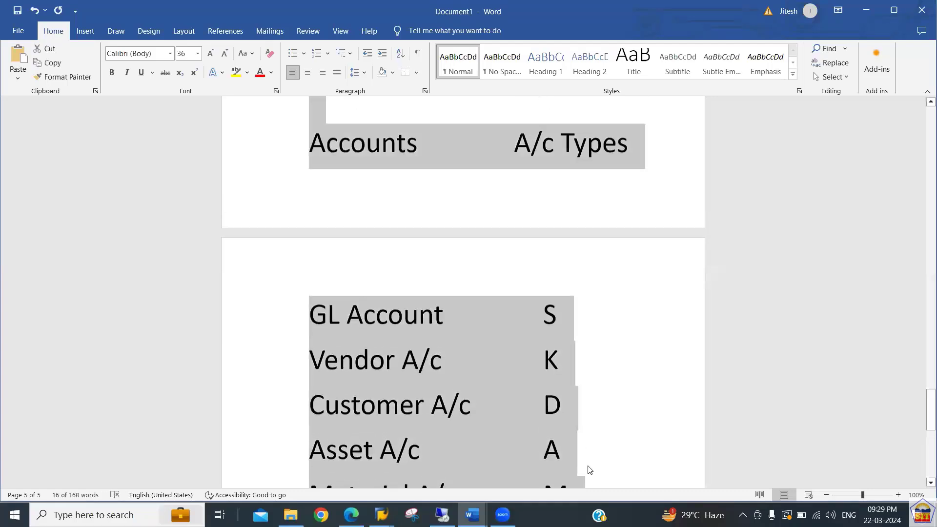
{"action": "left_click", "coordinate": [589, 470]}
{"action": "scroll", "coordinate": [589, 466], "scroll_direction": "up", "scroll_amount": 4}
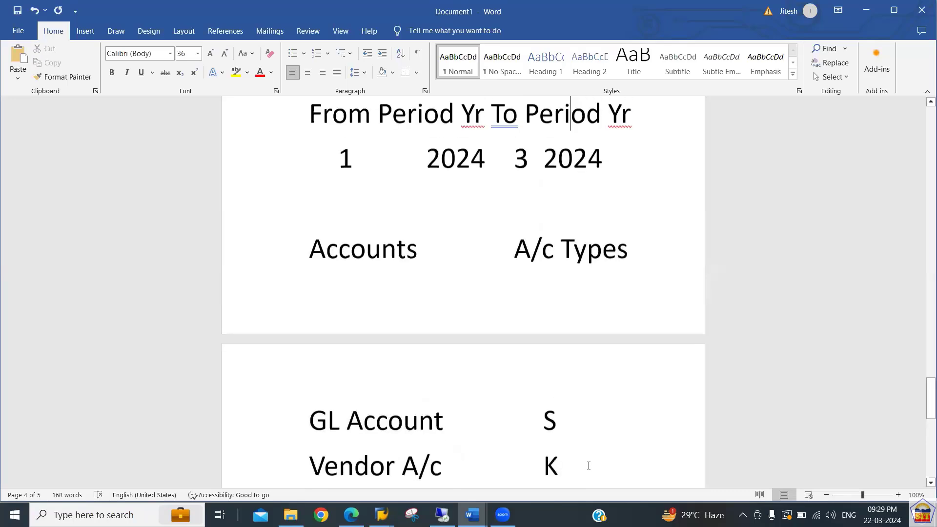
{"action": "key", "text": "shift+Down"}
{"action": "key", "text": "shift+Down"}
{"action": "key", "text": "shift+Down"}
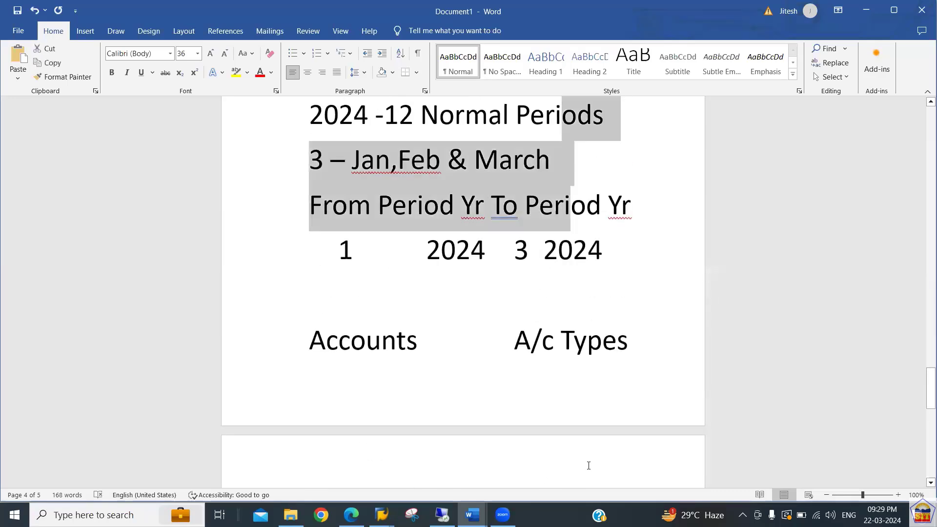
Step: Add "(2)" after the GL Account type S and "(1)" after the Vendor A/c type K
{"action": "key", "text": "Down"}
{"action": "scroll", "coordinate": [589, 465], "scroll_direction": "down", "scroll_amount": 5}
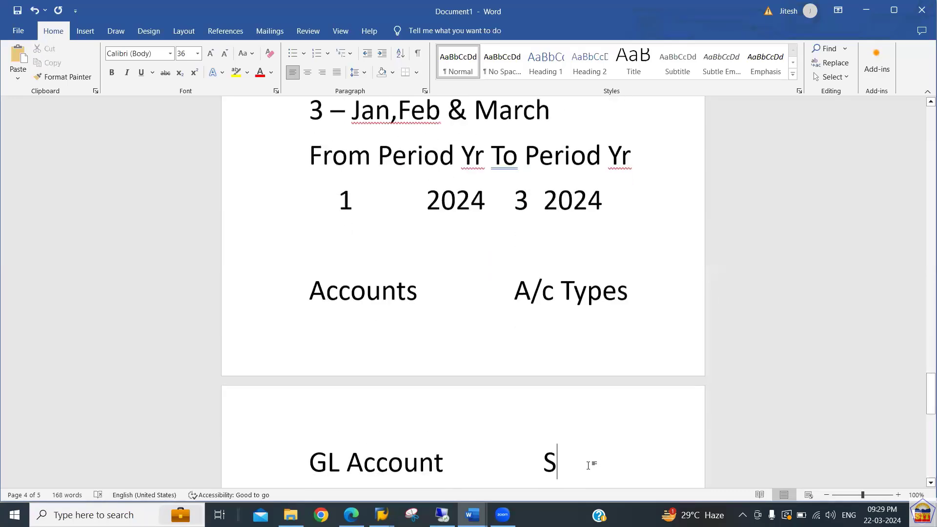
{"action": "key", "text": "Up"}
{"action": "key", "text": "Up"}
{"action": "key", "text": "Up"}
{"action": "key", "text": "Up"}
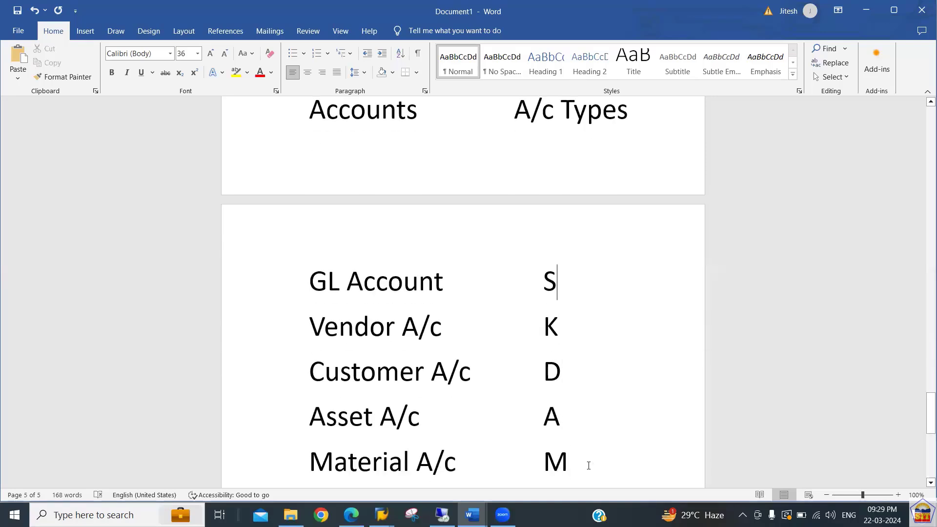
{"action": "type", "text": "("}
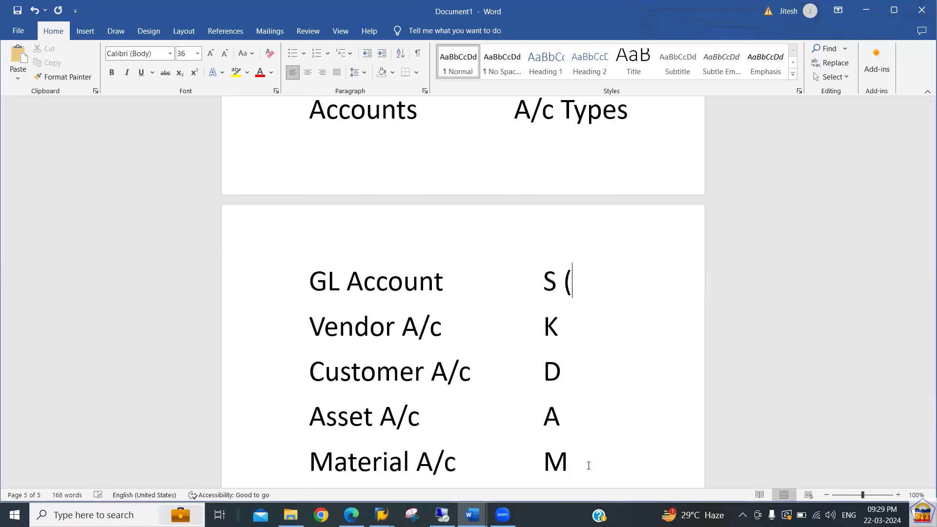
{"action": "type", "text": "2)"}
{"action": "key", "text": "Down"}
{"action": "type", "text": "(1)"}
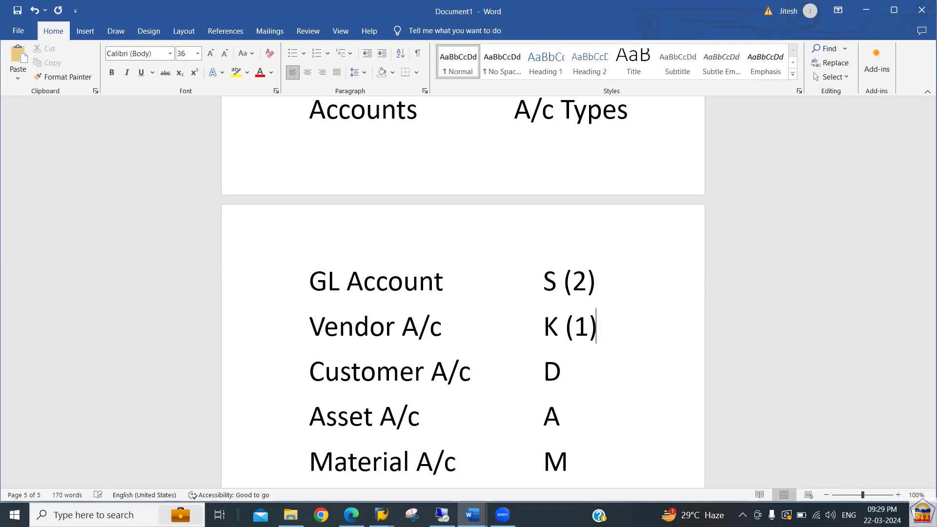
Step: Add "(3)" after the customer type D, "(4)" after the asset type A and "(2)" after the material type M
{"action": "key", "text": "Down"}
{"action": "type", "text": "(3)"}
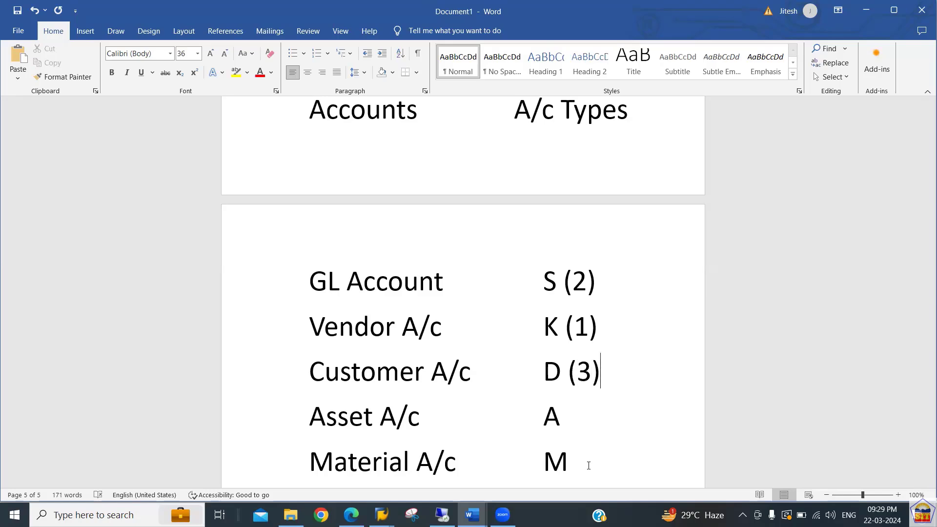
{"action": "key", "text": "Down"}
{"action": "type", "text": "(4) M"}
{"action": "type", "text": " (2)"}
Step: Add a "+" on a new line beneath the material type code, aligned with the A/c Types column
{"action": "key", "text": "Return"}
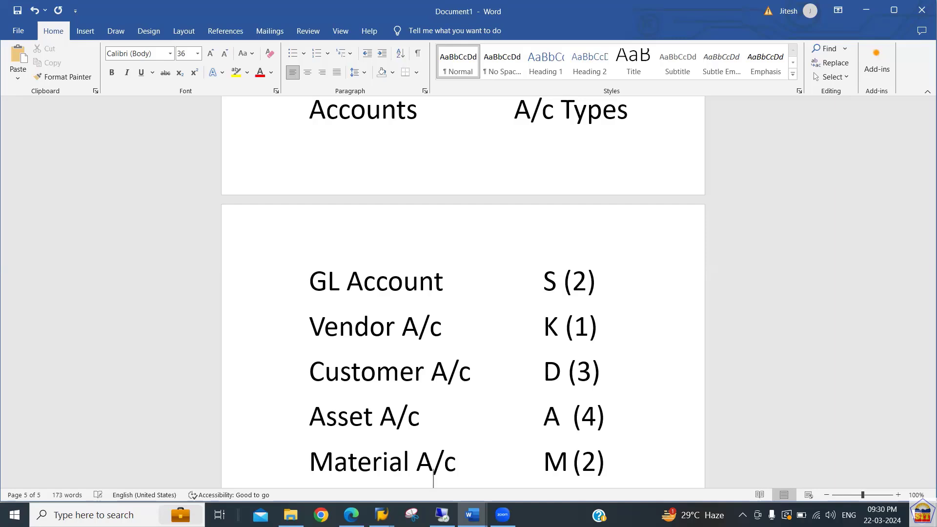
{"action": "key", "text": "Tab"}
{"action": "key", "text": "Tab"}
{"action": "key", "text": "Tab"}
{"action": "key", "text": "Tab"}
{"action": "key", "text": "Tab"}
{"action": "key", "text": "Tab"}
{"action": "key", "text": "Tab"}
{"action": "key", "text": "Tab"}
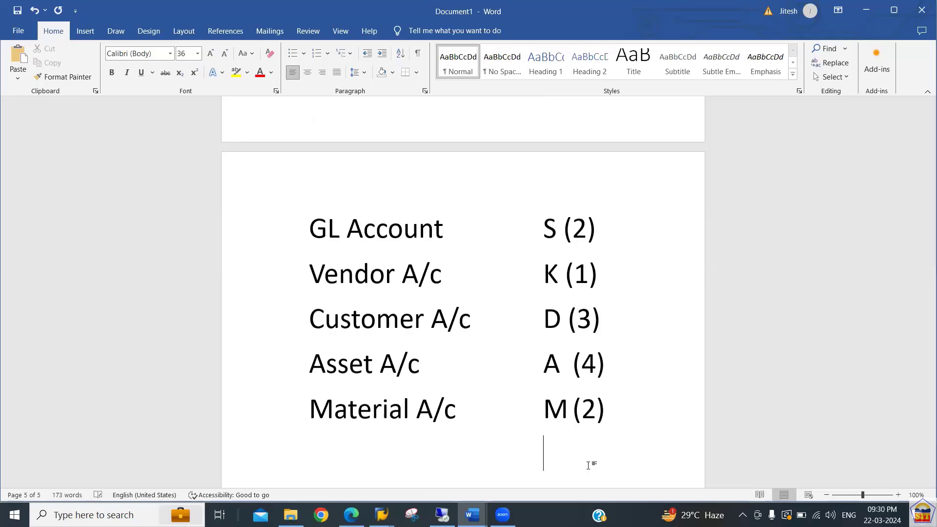
{"action": "type", "text": "+"}
Step: Go back over the From/To period example and the headings above the account type list
{"action": "key", "text": "Up"}
{"action": "key", "text": "Up"}
{"action": "key", "text": "Up"}
{"action": "key", "text": "Up"}
{"action": "key", "text": "Up"}
{"action": "key", "text": "Up"}
{"action": "key", "text": "Up"}
{"action": "key", "text": "Up"}
{"action": "key", "text": "Up"}
{"action": "key", "text": "Up"}
{"action": "key", "text": "Up"}
{"action": "key", "text": "Up"}
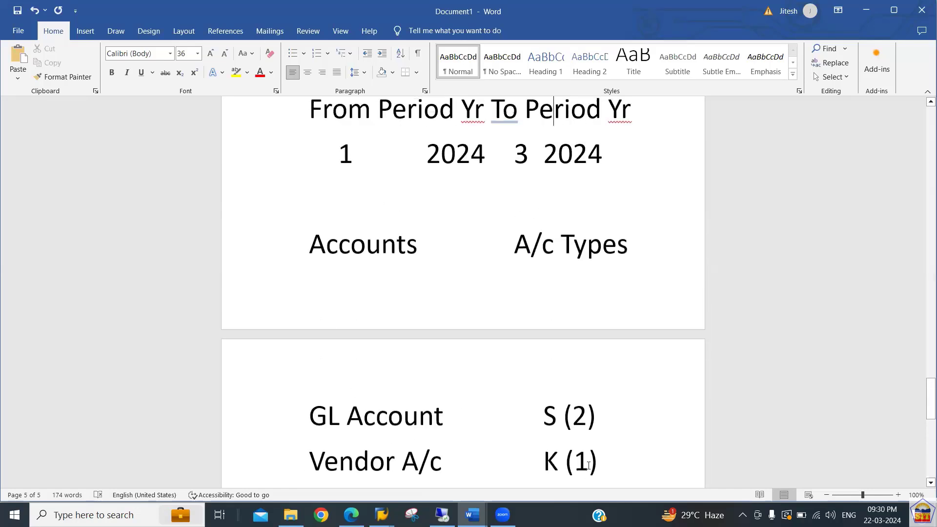
{"action": "key", "text": "Down"}
{"action": "key", "text": "Down"}
{"action": "key", "text": "Down"}
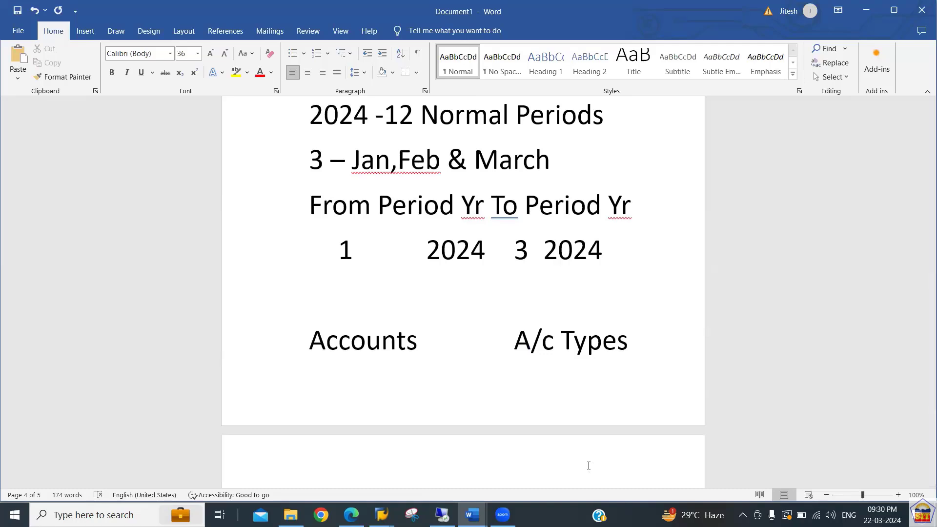
Step: Add the column headings "Posting Date" and "Periods" on the blank line between the From/To period example and the Accounts heading
{"action": "key", "text": "Up"}
{"action": "key", "text": "Up"}
{"action": "key", "text": "Up"}
{"action": "key", "text": "Up"}
{"action": "key", "text": "Up"}
{"action": "key", "text": "Up"}
{"action": "key", "text": "Down"}
{"action": "key", "text": "Down"}
{"action": "key", "text": "Down"}
{"action": "key", "text": "Down"}
{"action": "key", "text": "Down"}
{"action": "key", "text": "Down"}
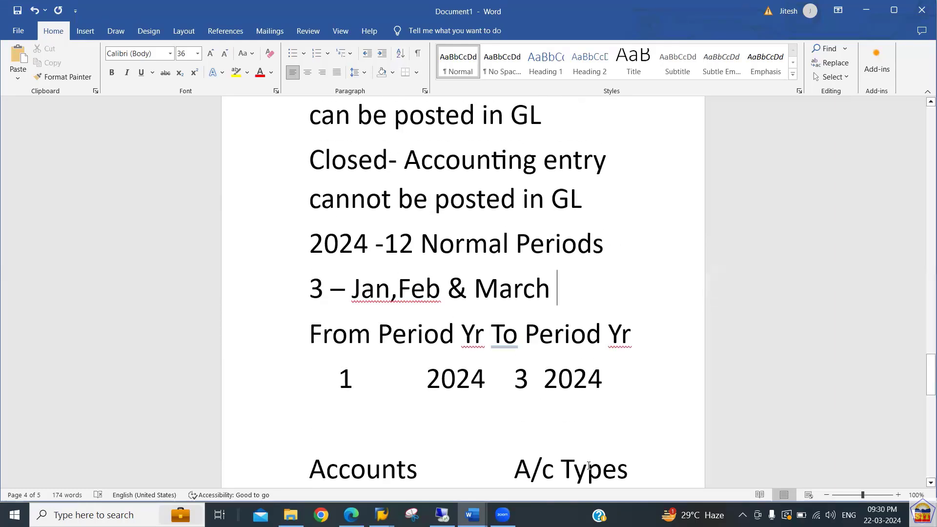
{"action": "key", "text": "Down"}
{"action": "key", "text": "Home"}
{"action": "type", "text": "Postin"}
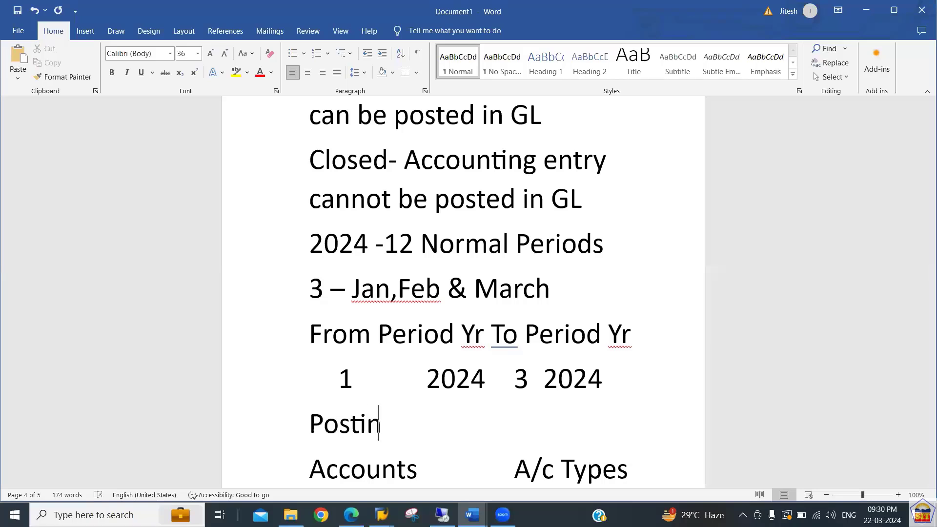
{"action": "type", "text": "g Date"}
{"action": "key", "text": "Tab"}
{"action": "key", "text": "Tab"}
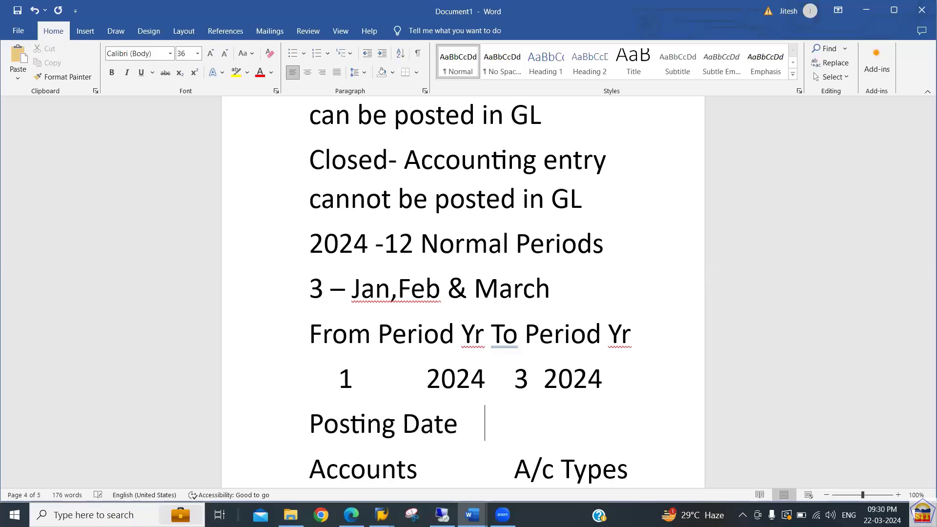
{"action": "type", "text": "Periods"}
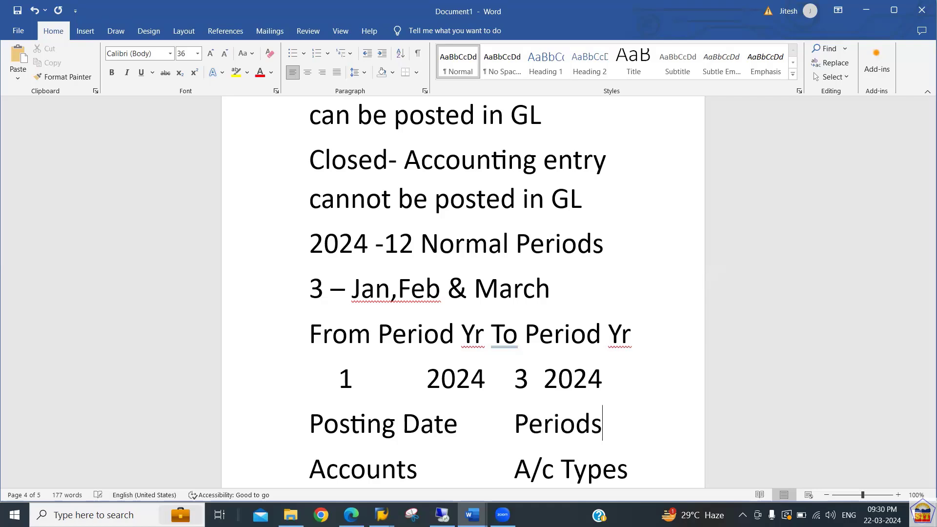
Step: Beneath the Posting Date and Periods headings, add a row with 22.03.2024 and period 03
{"action": "key", "text": "Return"}
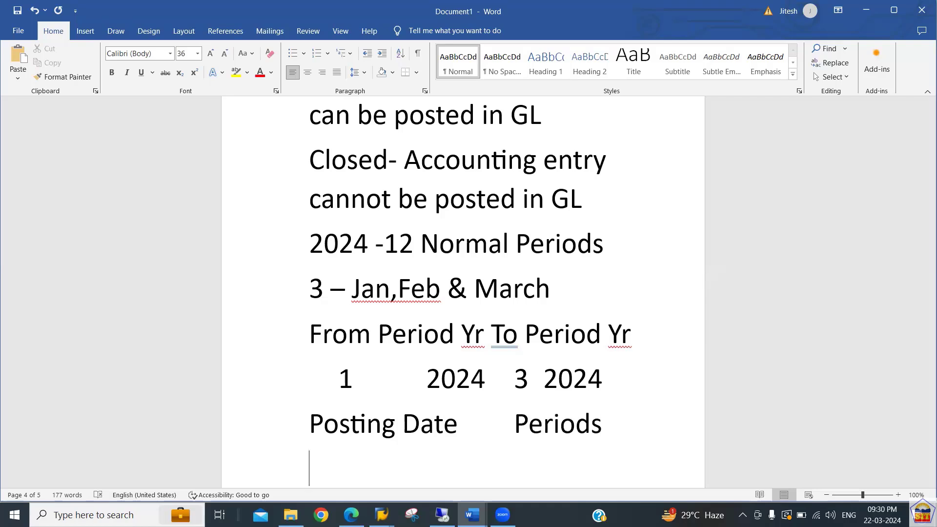
{"action": "type", "text": "22.0"}
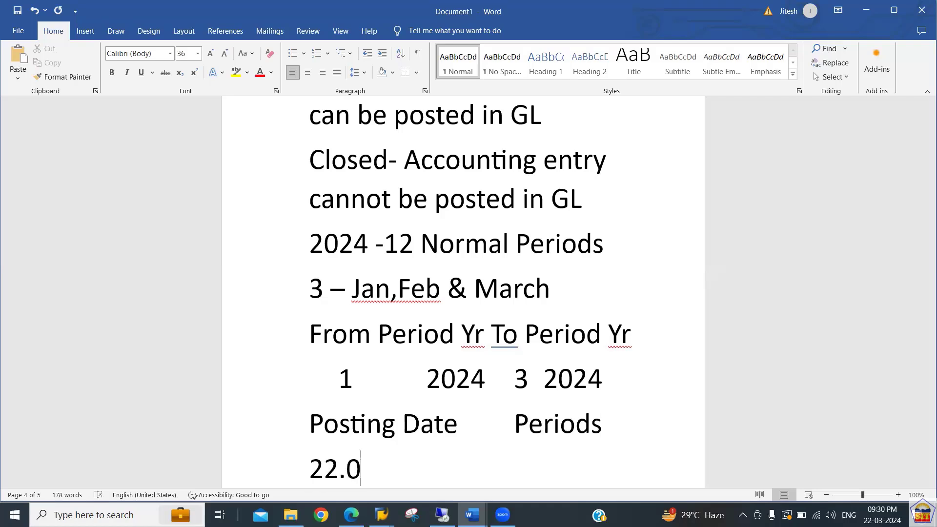
{"action": "type", "text": "3.2024"}
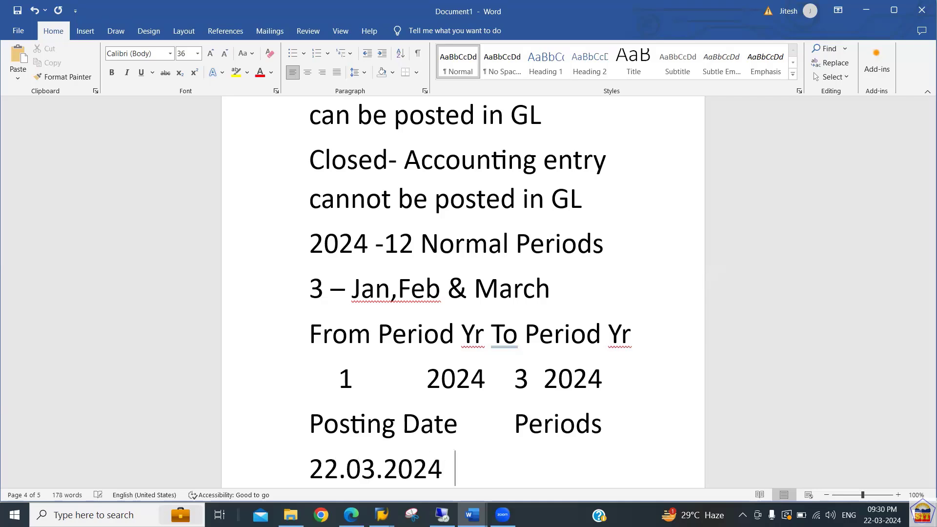
{"action": "key", "text": "Tab"}
{"action": "key", "text": "Tab"}
{"action": "type", "text": "03"}
Step: Add a second example row with posting date 22.02.2024 and period 02
{"action": "key", "text": "Return"}
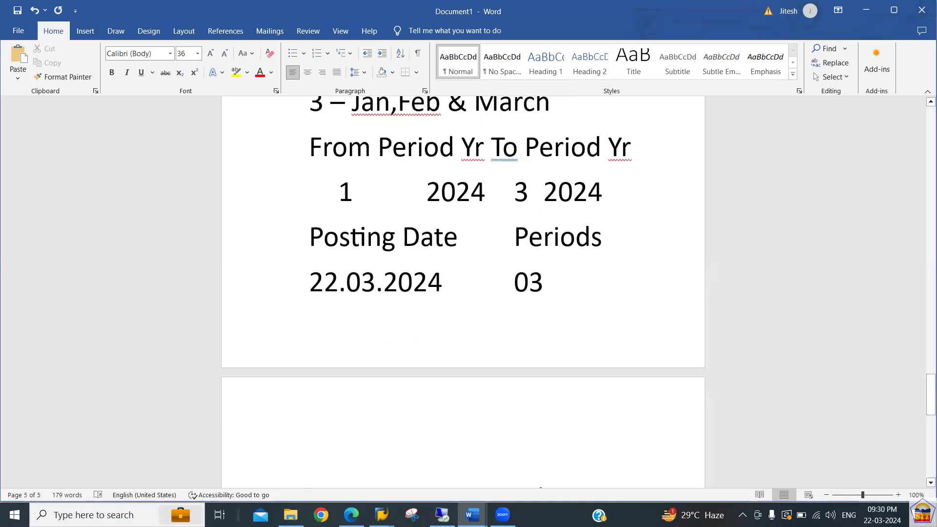
{"action": "type", "text": "22"}
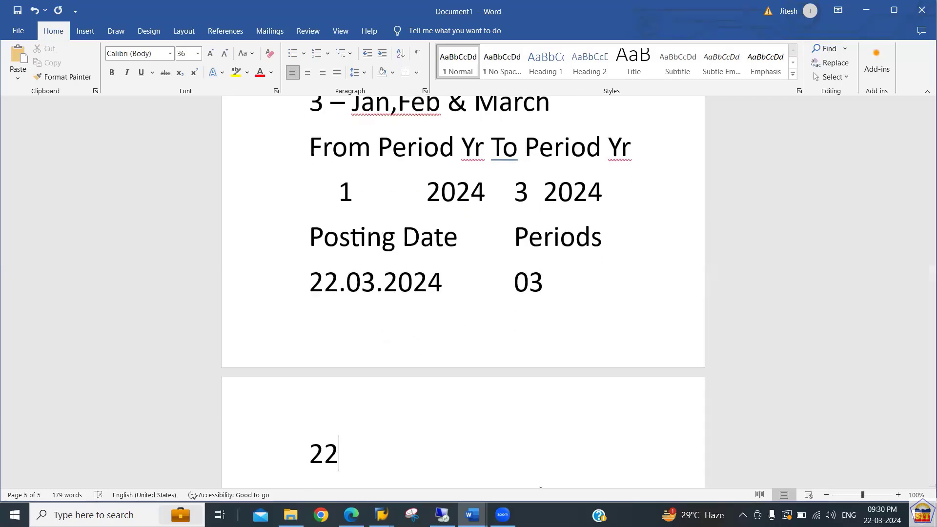
{"action": "type", "text": ".02.2024"}
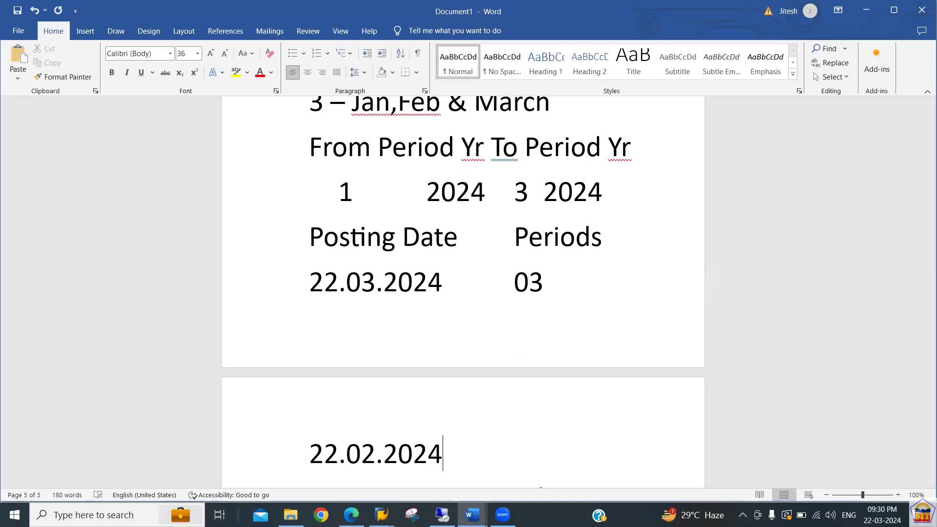
{"action": "key", "text": "Tab"}
{"action": "key", "text": "Tab"}
{"action": "type", "text": "02"}
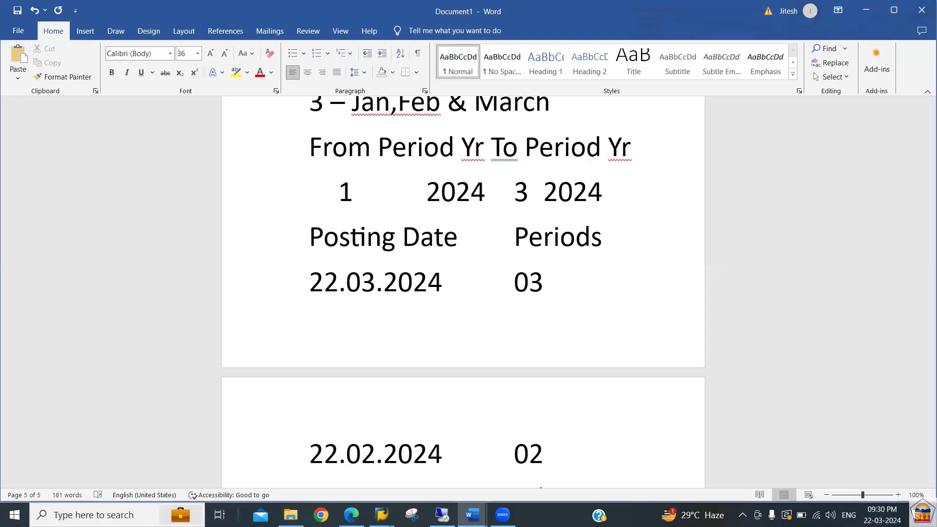
Step: Add a third example row with posting date 22.01.2024 and period 01, aligned with the rows above
{"action": "key", "text": "Return"}
{"action": "type", "text": "22"}
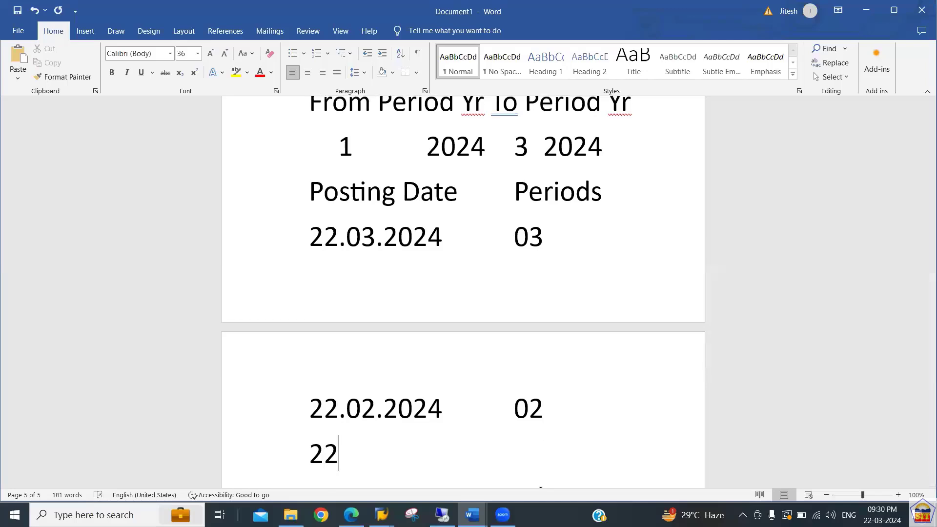
{"action": "type", "text": ".01.220"}
{"action": "key", "text": "BackSpace"}
{"action": "key", "text": "BackSpace"}
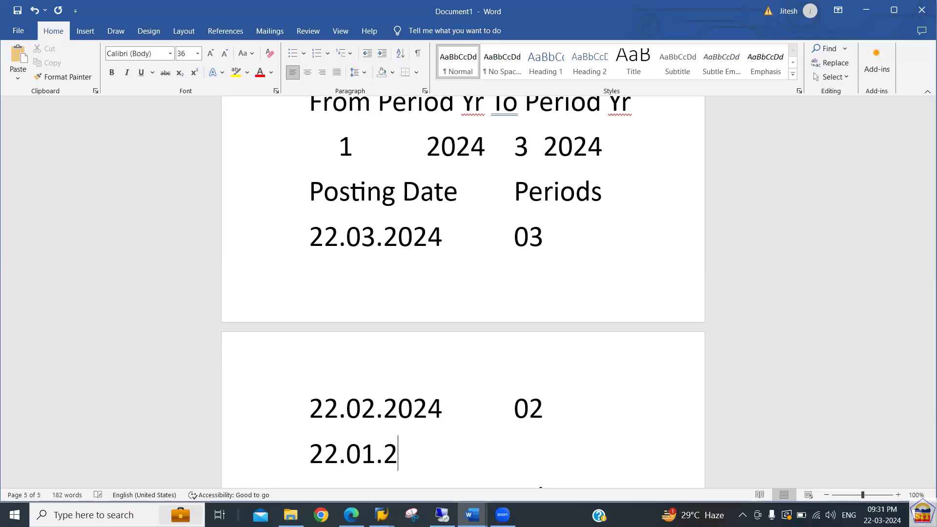
{"action": "type", "text": "024          "}
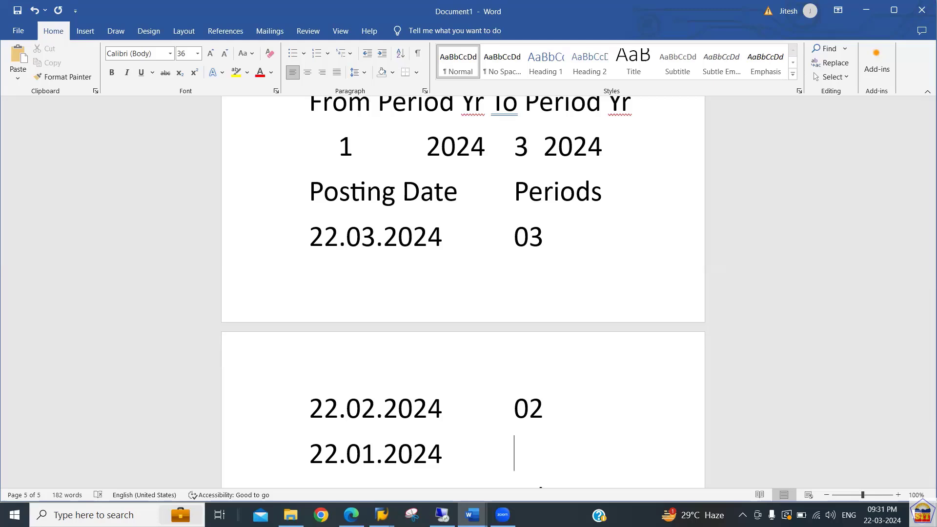
{"action": "type", "text": "01"}
Step: Insert a blank line between the From/To period example and the Posting Date heading row
{"action": "key", "text": "Up"}
{"action": "key", "text": "Up"}
{"action": "key", "text": "Left"}
{"action": "key", "text": "Left"}
{"action": "key", "text": "Left"}
{"action": "key", "text": "Left"}
{"action": "key", "text": "Left"}
{"action": "key", "text": "Left"}
{"action": "key", "text": "Left"}
{"action": "key", "text": "Left"}
{"action": "key", "text": "Left"}
{"action": "key", "text": "Left"}
{"action": "key", "text": "Left"}
{"action": "key", "text": "Left"}
{"action": "key", "text": "Left"}
{"action": "key", "text": "Left"}
{"action": "key", "text": "Left"}
{"action": "key", "text": "Return"}
{"action": "key", "text": "Down"}
{"action": "key", "text": "Down"}
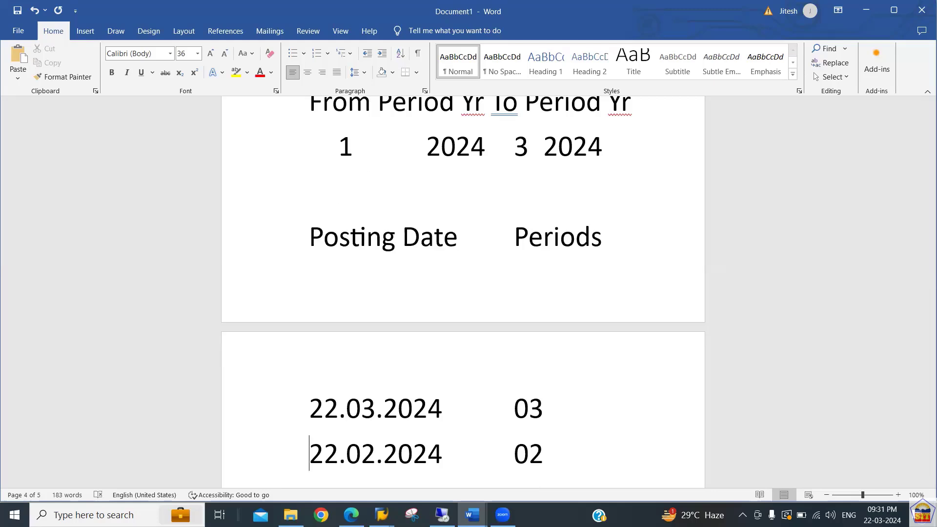
Step: Insert a blank line between the 22.01.2024 row and the Accounts and A/c Types headings
{"action": "key", "text": "shift+Down"}
{"action": "key", "text": "shift+Down"}
{"action": "key", "text": "shift+Down"}
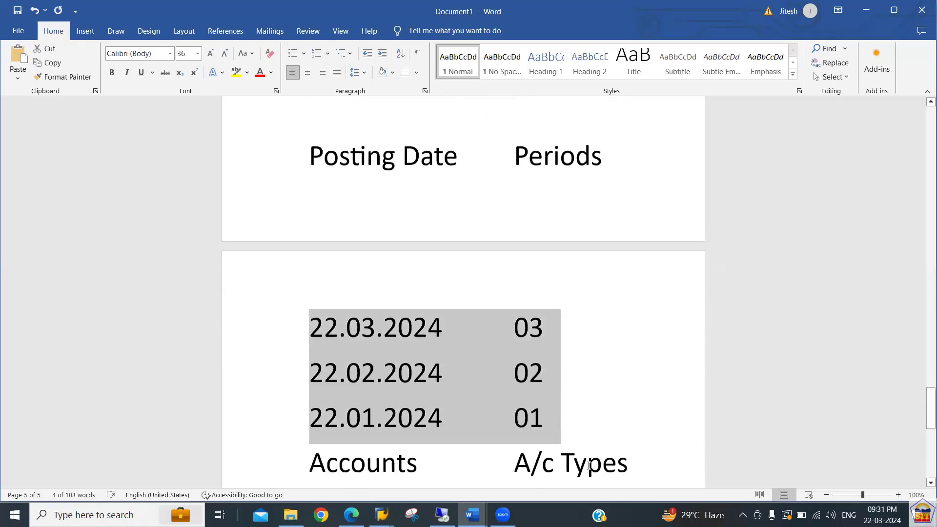
{"action": "key", "text": "Down"}
{"action": "key", "text": "Left"}
{"action": "key", "text": "Left"}
{"action": "key", "text": "Left"}
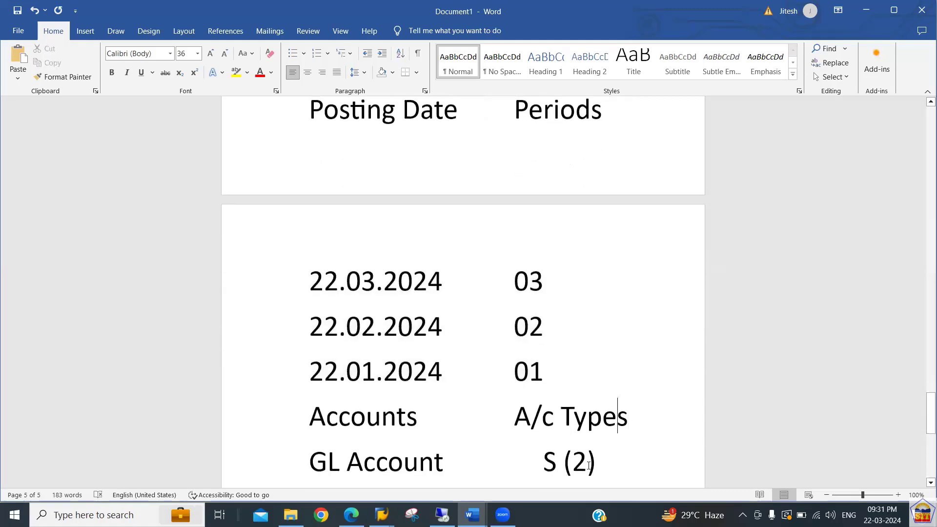
{"action": "key", "text": "Up"}
{"action": "key", "text": "Return"}
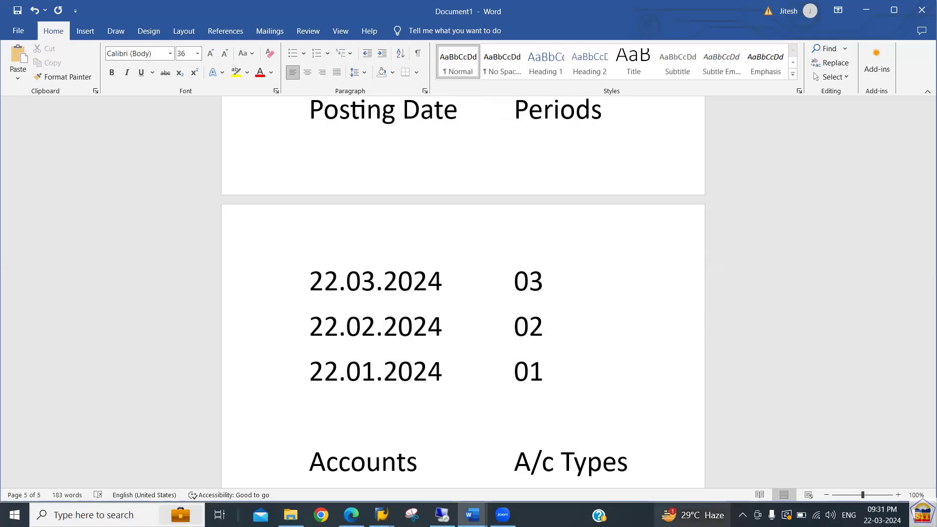
Step: Switch to the SAP session and open the G/L account posting transaction F-02
{"action": "left_click", "coordinate": [443, 514]}
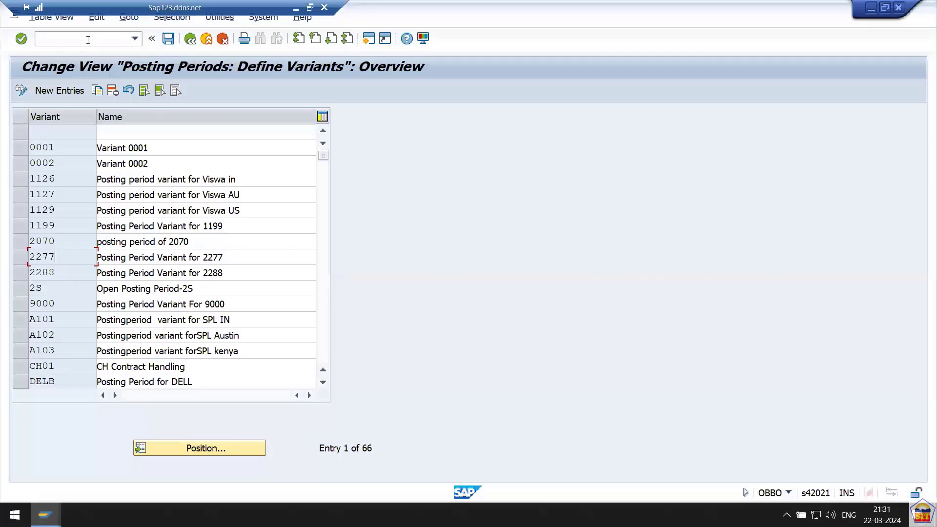
{"action": "left_click", "coordinate": [88, 40]}
{"action": "type", "text": "/"}
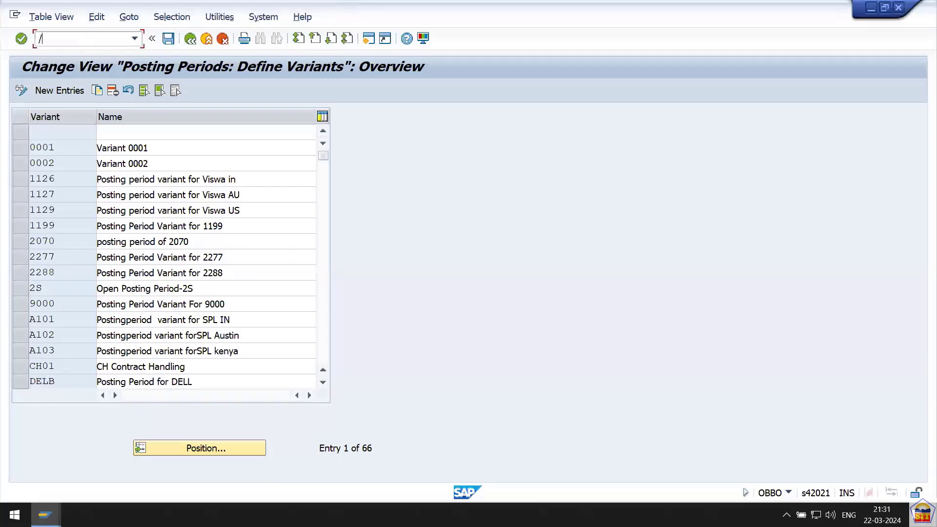
{"action": "type", "text": "nf-02"}
{"action": "key", "text": "Return"}
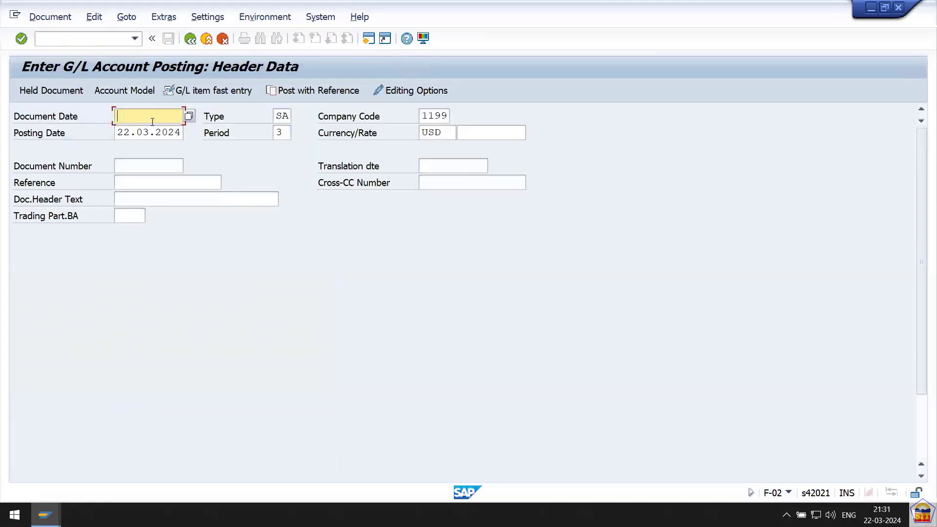
Step: Enter 22.03.2024 as the document date in the G/L posting header
{"action": "left_click_drag", "start_coordinate": [131, 131], "coordinate": [230, 142]}
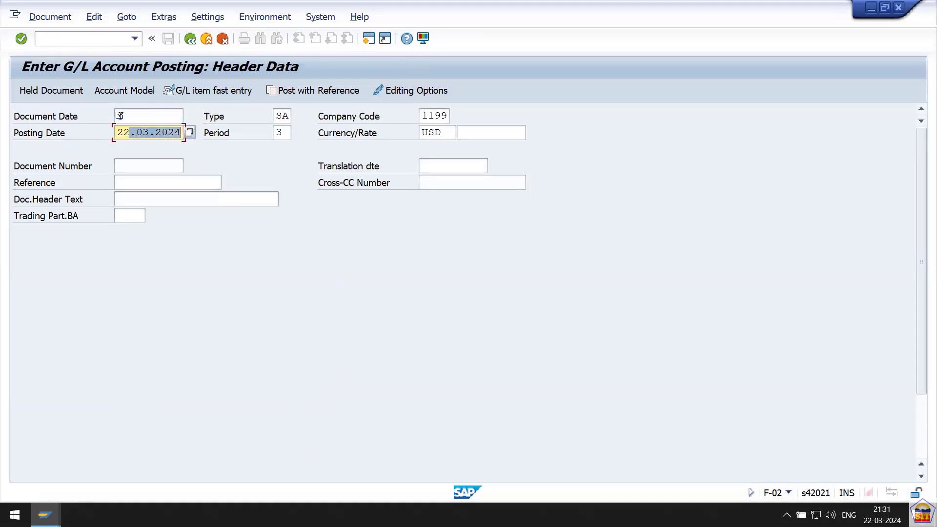
{"action": "left_click", "coordinate": [120, 115]}
{"action": "type", "text": "22.0"}
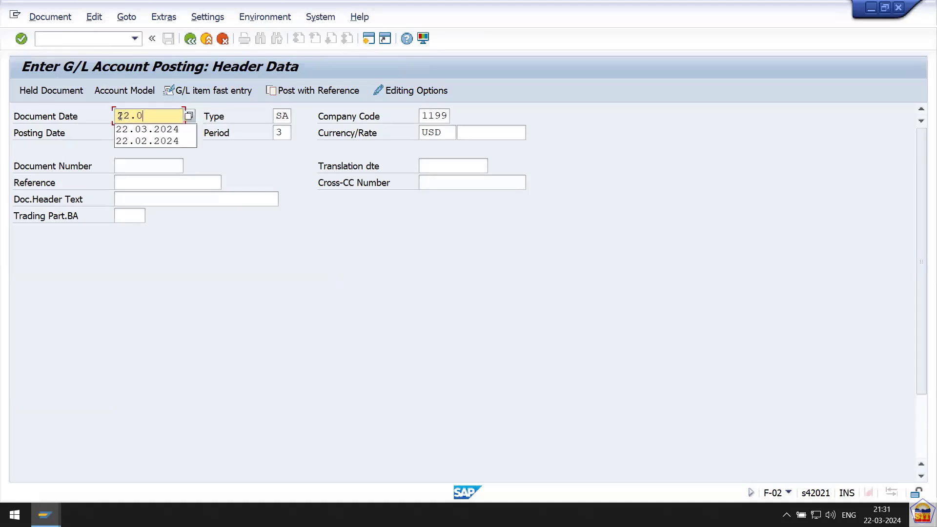
{"action": "type", "text": "3.2024"}
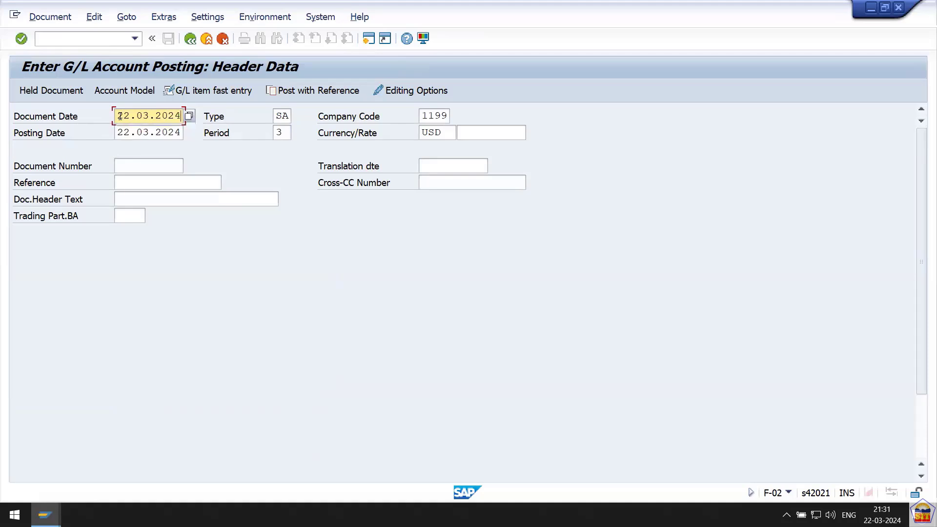
Step: Go through the posting header fields, examining the company code and the posting period
{"action": "key", "text": "Tab"}
{"action": "key", "text": "Tab"}
{"action": "key", "text": "Tab"}
{"action": "key", "text": "Tab"}
{"action": "key", "text": "Tab"}
{"action": "key", "text": "Tab"}
{"action": "key", "text": "Tab"}
{"action": "key", "text": "Tab"}
{"action": "key", "text": "Tab"}
{"action": "key", "text": "Tab"}
{"action": "key", "text": "Tab"}
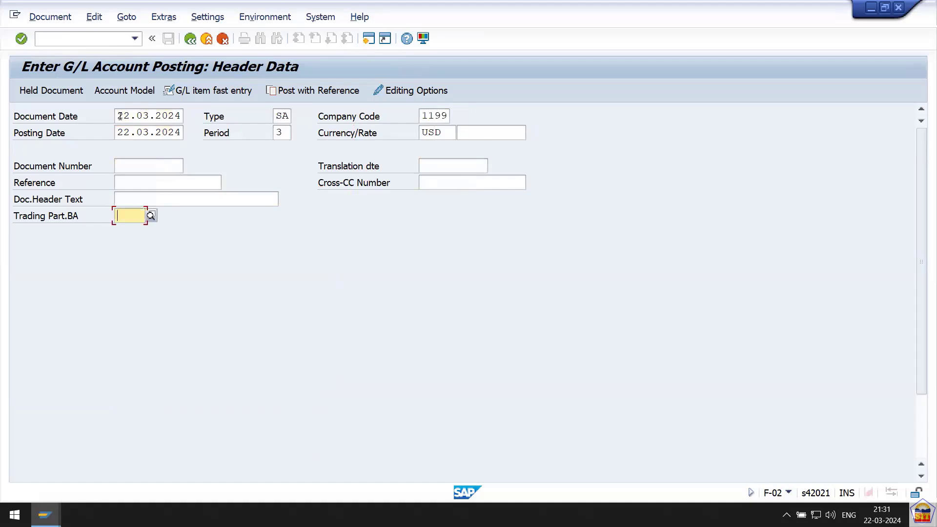
{"action": "left_click_drag", "start_coordinate": [427, 116], "coordinate": [450, 115]}
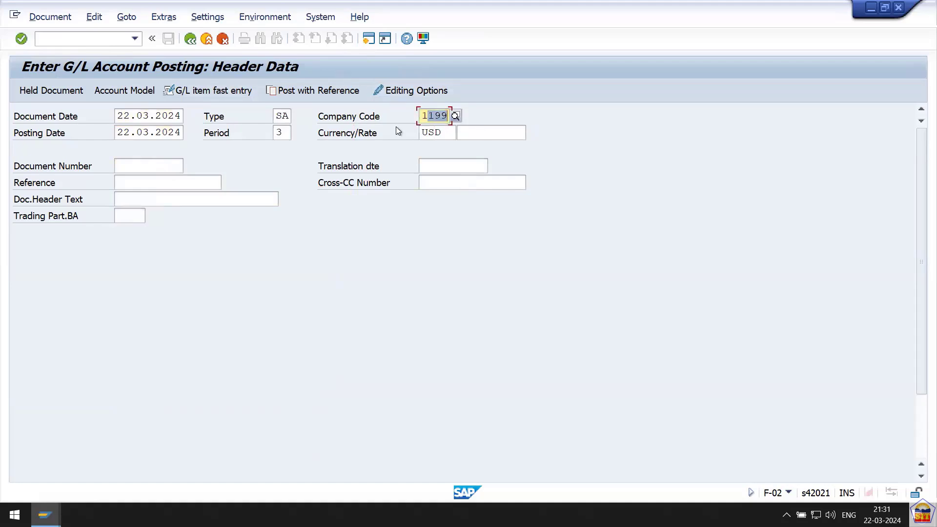
{"action": "left_click", "coordinate": [278, 132]}
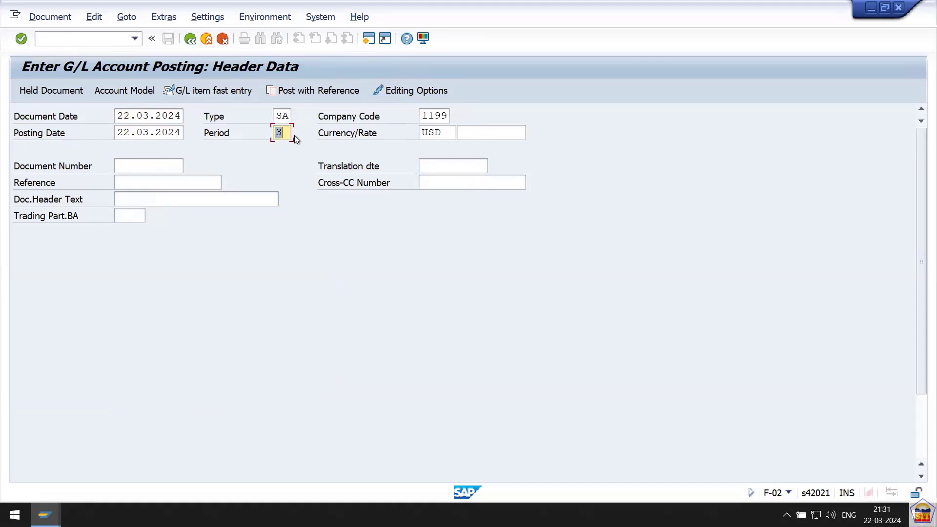
Step: Change the posting date to 22.02.2024 and check which period the system derives
{"action": "left_click", "coordinate": [147, 134]}
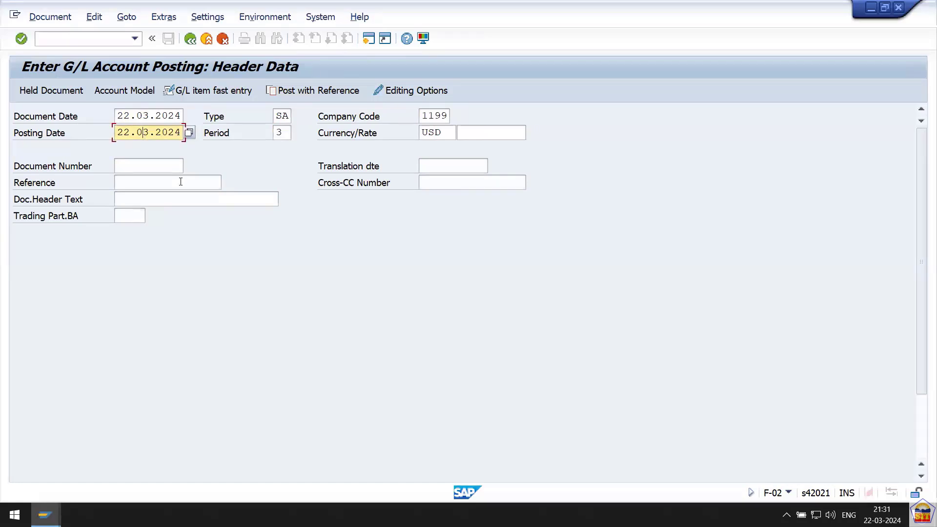
{"action": "type", "text": "2"}
{"action": "key", "text": "Return"}
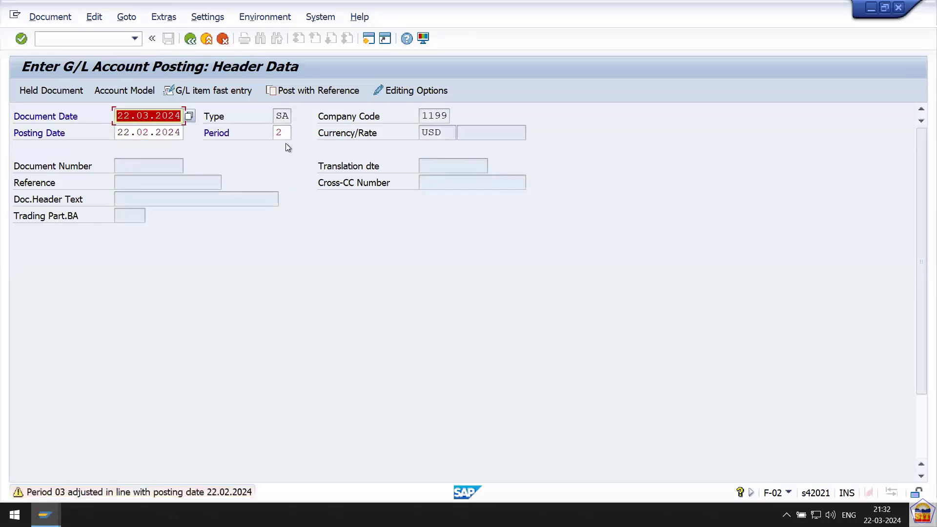
{"action": "double_click", "coordinate": [282, 134]}
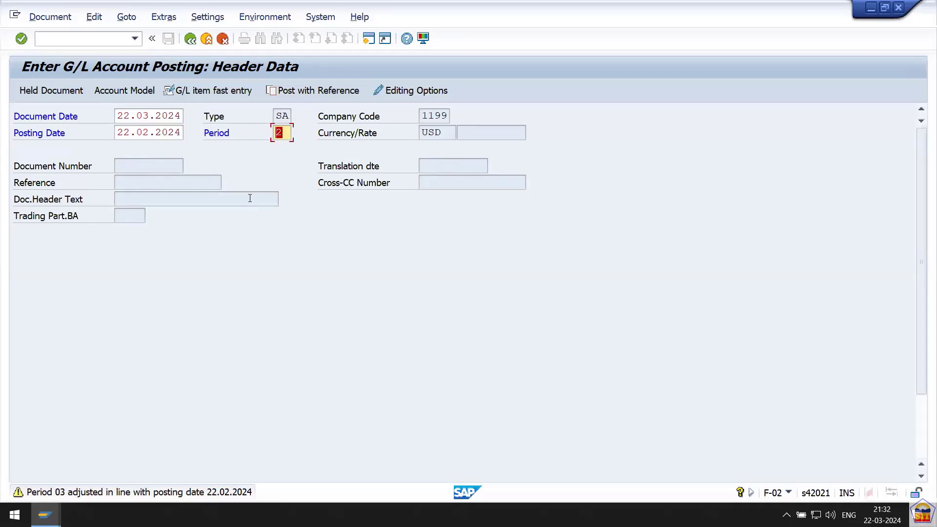
Step: Change the posting date to 22.01.2024 and check the period derived from it
{"action": "left_click", "coordinate": [145, 133]}
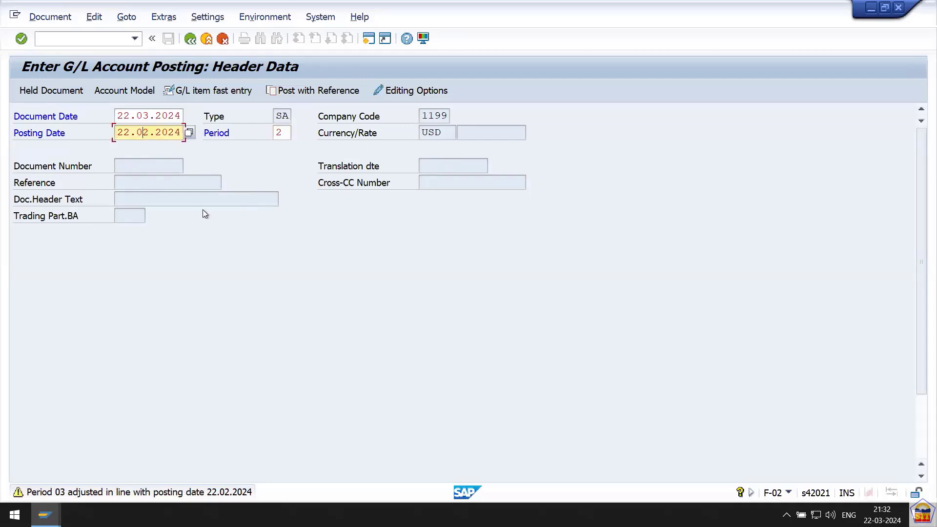
{"action": "key", "text": "Delete"}
{"action": "type", "text": "1"}
{"action": "key", "text": "Return"}
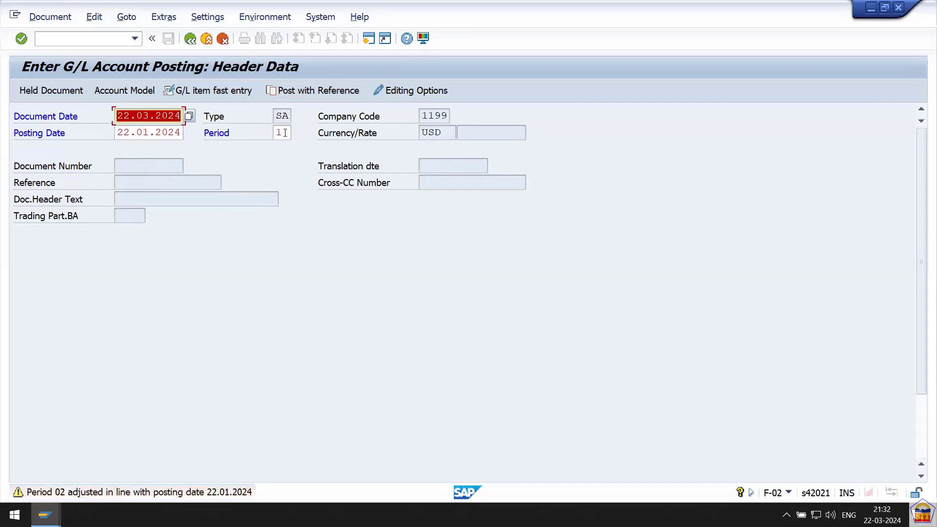
{"action": "left_click", "coordinate": [285, 133]}
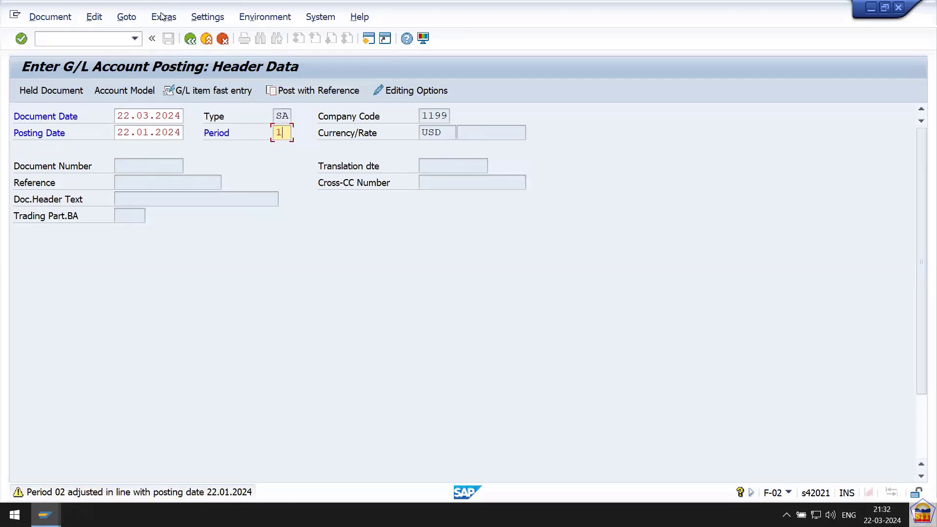
Step: Open transaction OB52 and display the posting period time intervals for variant 1199
{"action": "left_click", "coordinate": [107, 41]}
{"action": "type", "text": "/n"}
{"action": "type", "text": "ob52"}
{"action": "key", "text": "Return"}
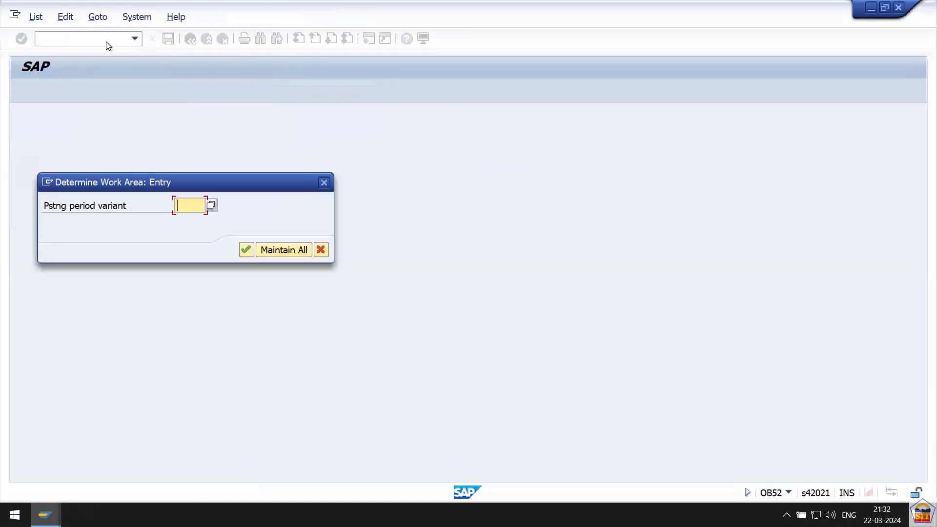
{"action": "type", "text": "1199"}
{"action": "key", "text": "Return"}
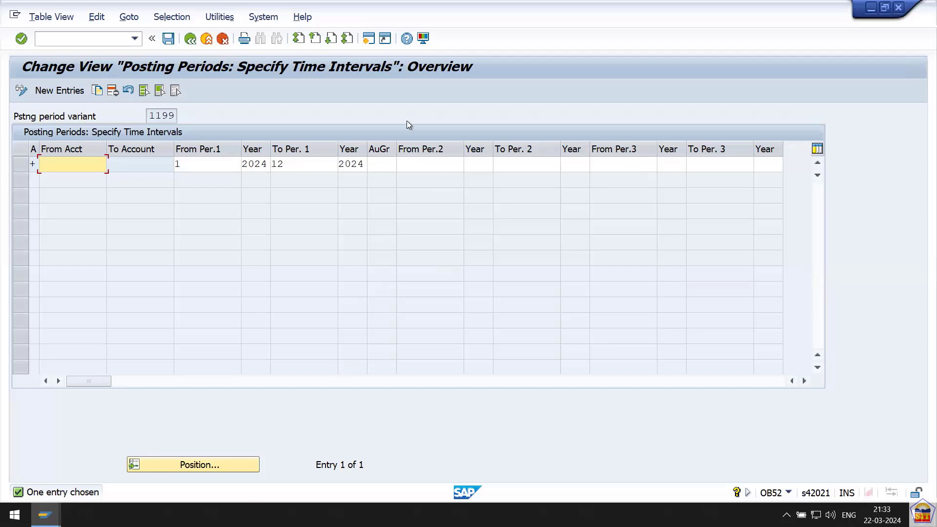
Step: Switch from the remote SAP session to the local SAP session and decline its log-off prompt
{"action": "mouse_move", "coordinate": [293, 10]}
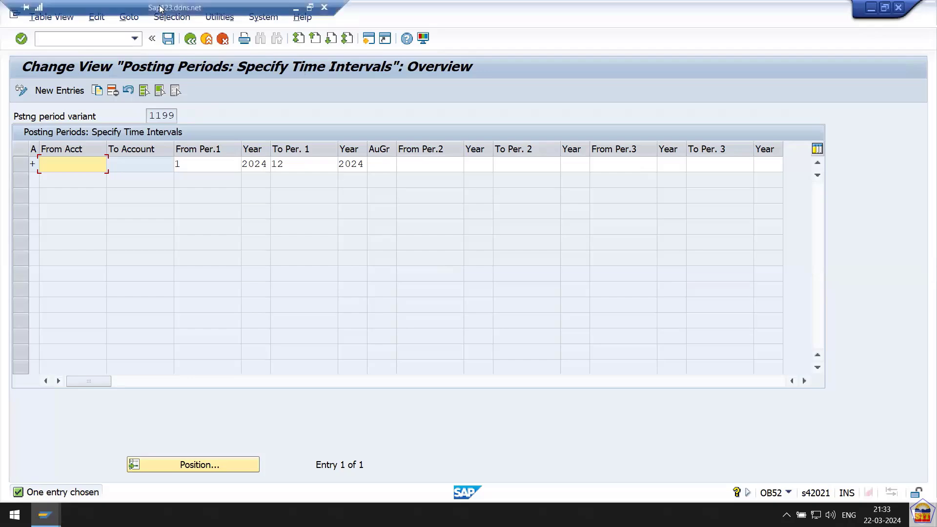
{"action": "left_click", "coordinate": [294, 9]}
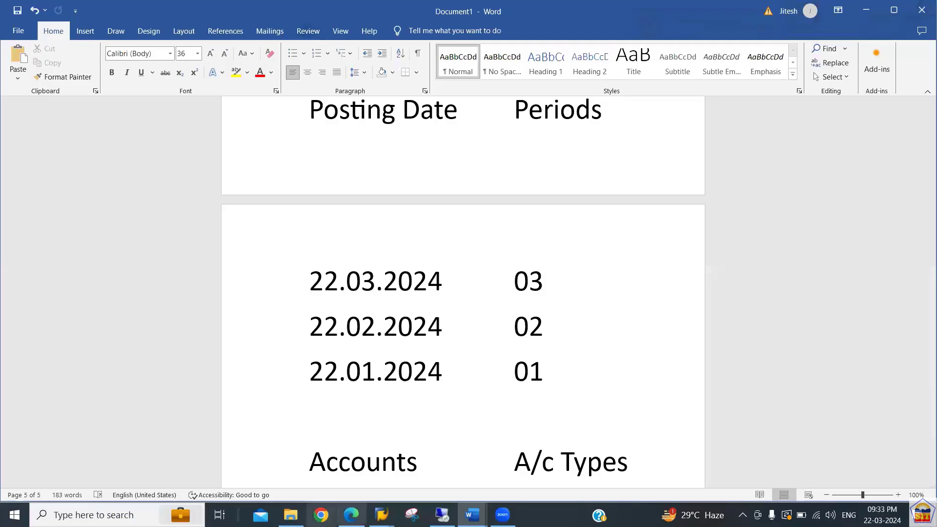
{"action": "mouse_move", "coordinate": [382, 515]}
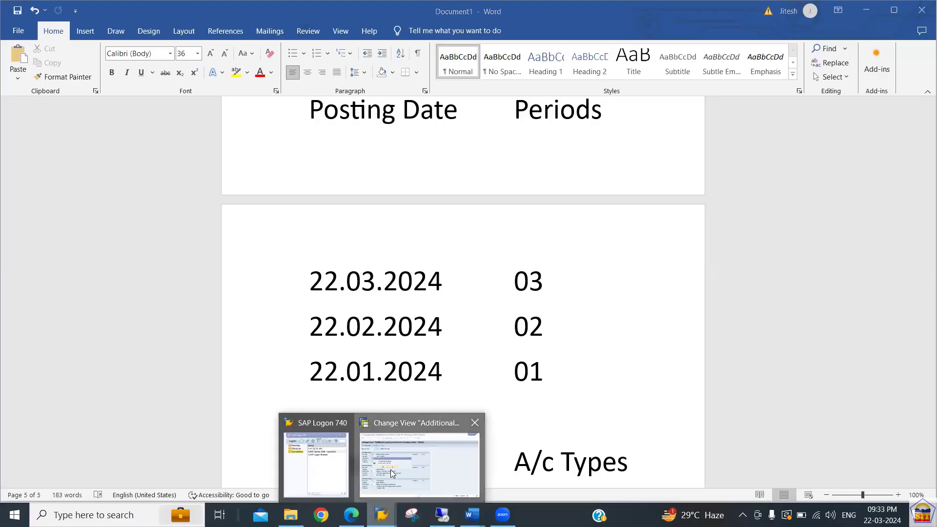
{"action": "left_click", "coordinate": [391, 470]}
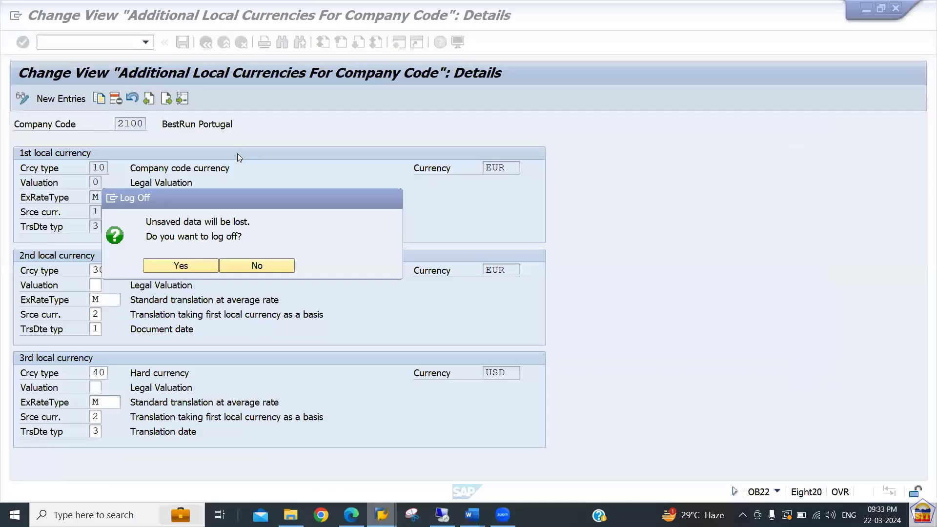
{"action": "left_click", "coordinate": [248, 266]}
Step: Open transaction OB52 in this session and display the time periods for posting period variant 2288
{"action": "left_click", "coordinate": [80, 43]}
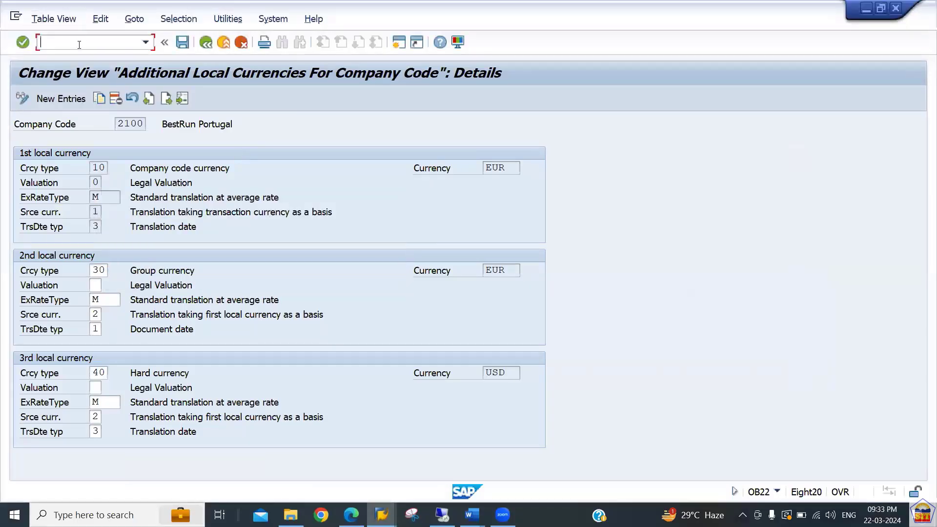
{"action": "type", "text": "/nob52"}
{"action": "key", "text": "Return"}
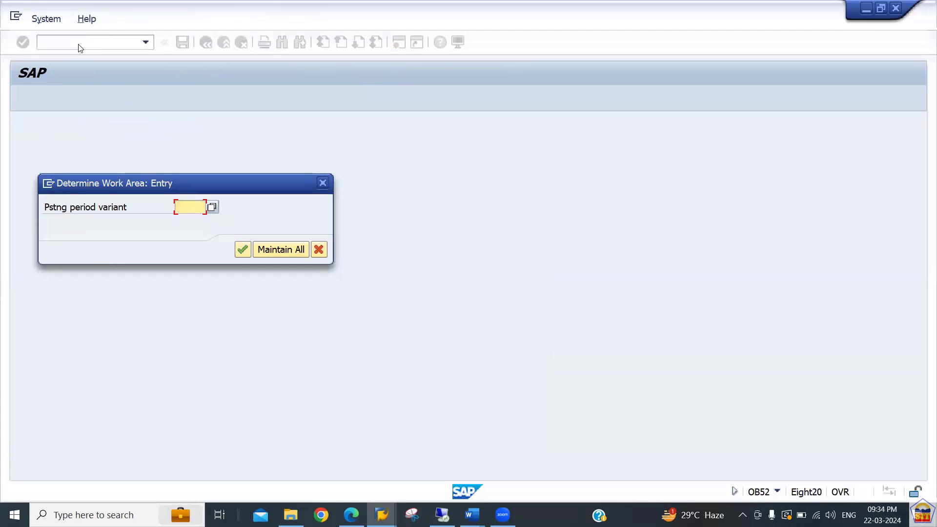
{"action": "type", "text": "2000"}
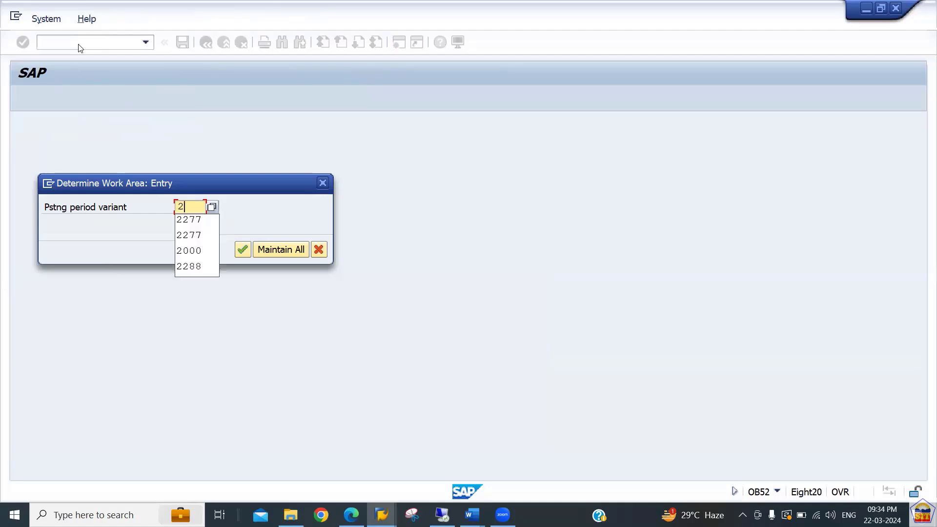
{"action": "key", "text": "Return"}
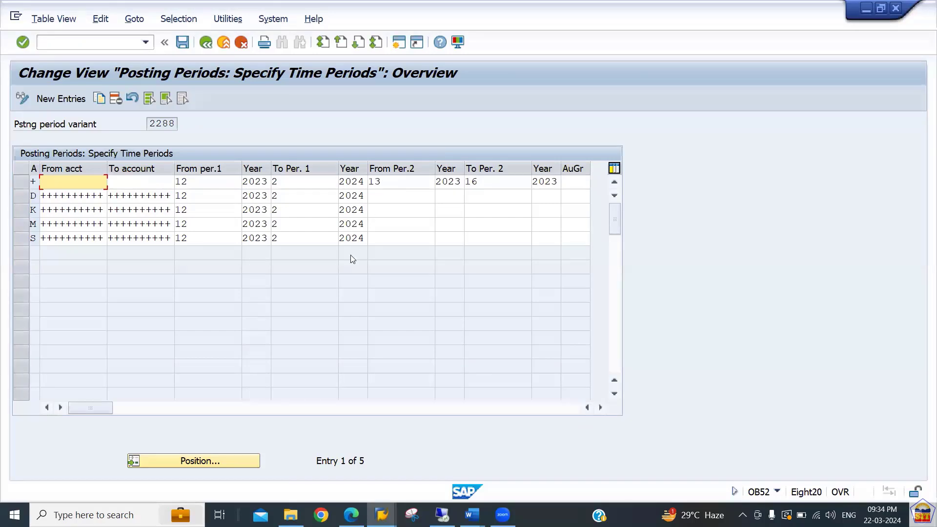
Step: Go through the + row of variant 2288, examining the first interval's periods and years and the second interval's starting period
{"action": "left_click", "coordinate": [200, 181]}
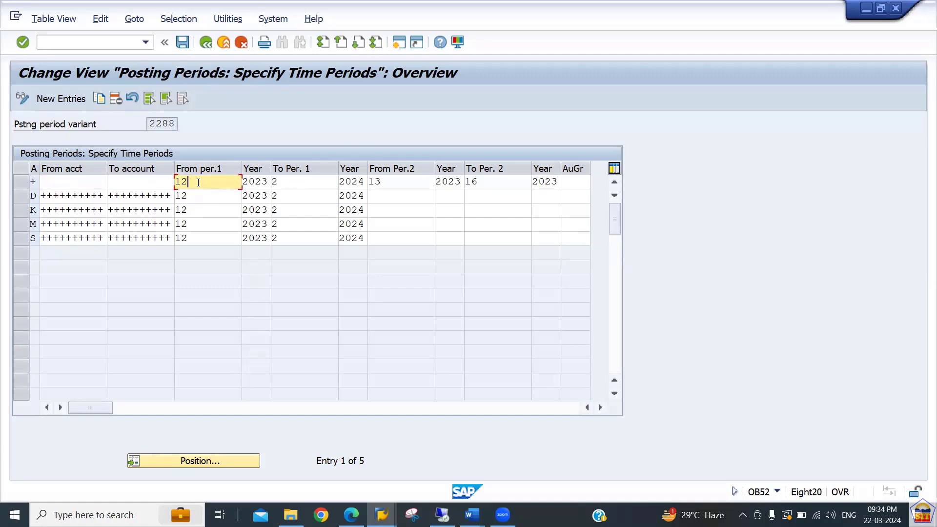
{"action": "left_click", "coordinate": [254, 181]}
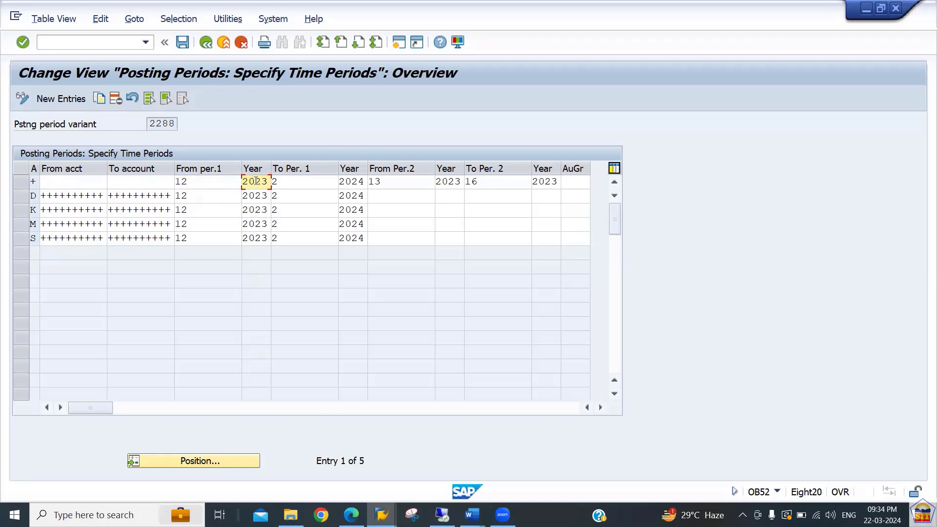
{"action": "left_click", "coordinate": [315, 182]}
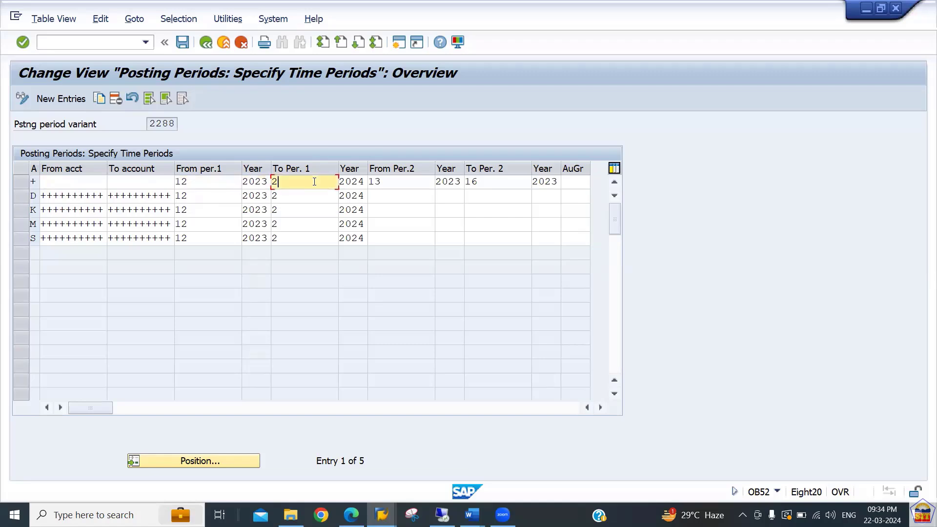
{"action": "left_click", "coordinate": [355, 182]}
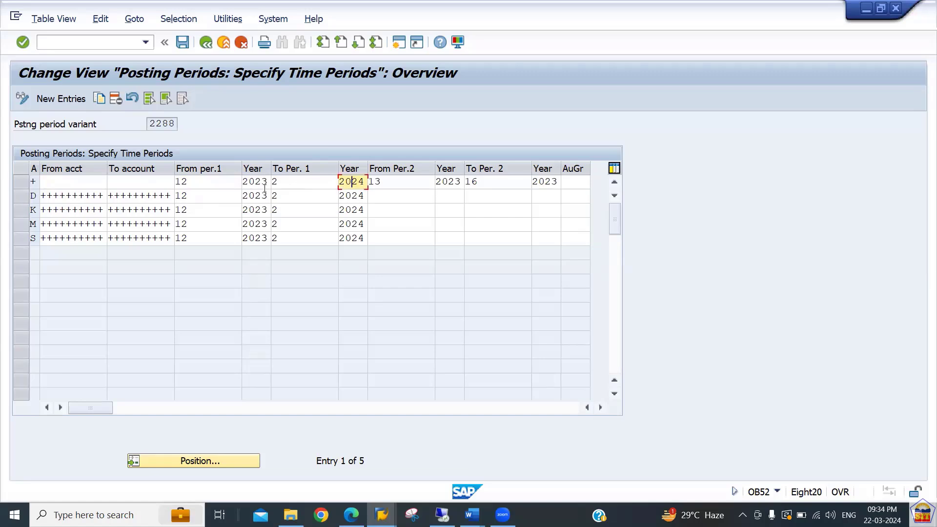
{"action": "left_click", "coordinate": [396, 182]}
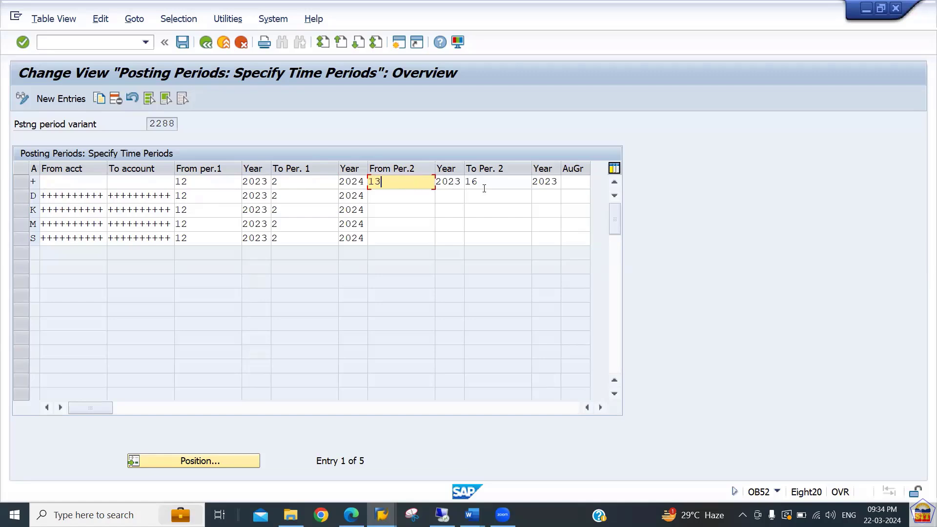
Step: Set both years of the second period interval in the + row to 2024
{"action": "left_click", "coordinate": [456, 182]}
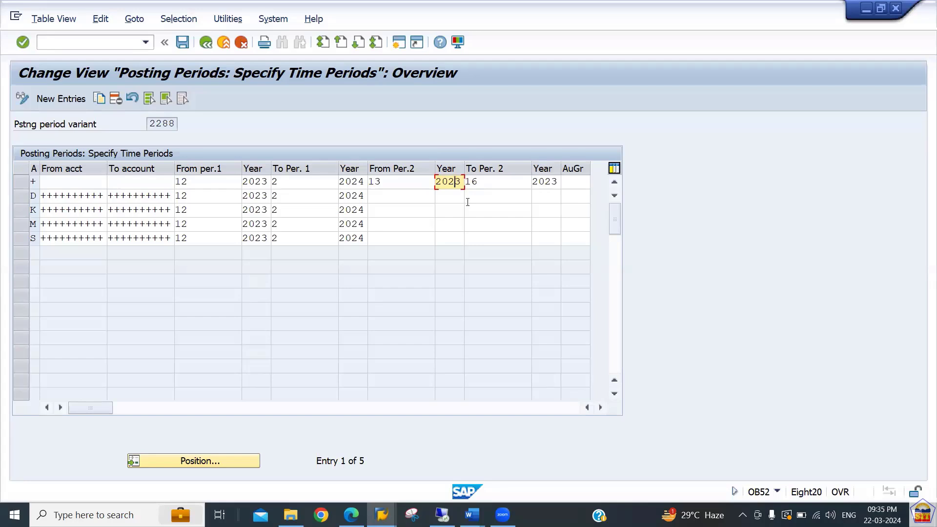
{"action": "type", "text": "4"}
{"action": "key", "text": "Tab"}
{"action": "key", "text": "Tab"}
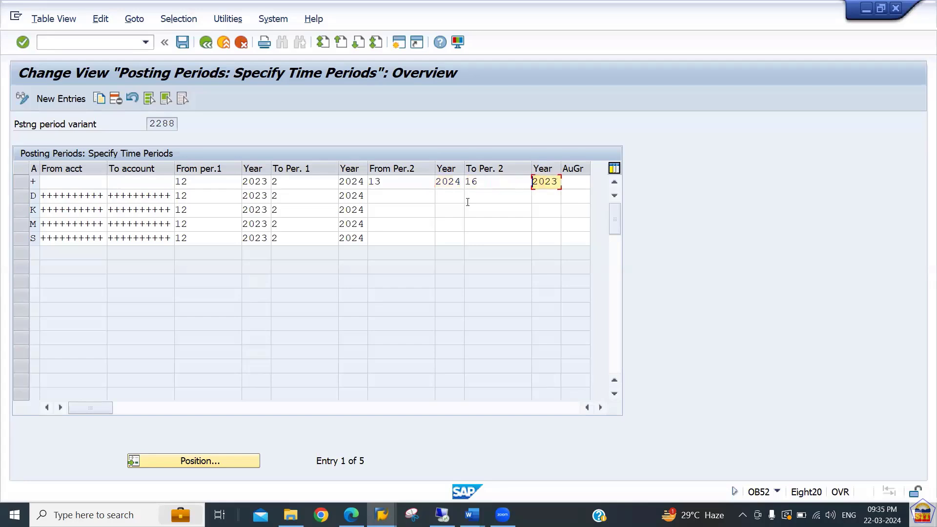
{"action": "type", "text": "024"}
Step: Leave the posting period table without saving and log off this session, returning to the remote SAP session
{"action": "type", "text": "/n"}
{"action": "key", "text": "Return"}
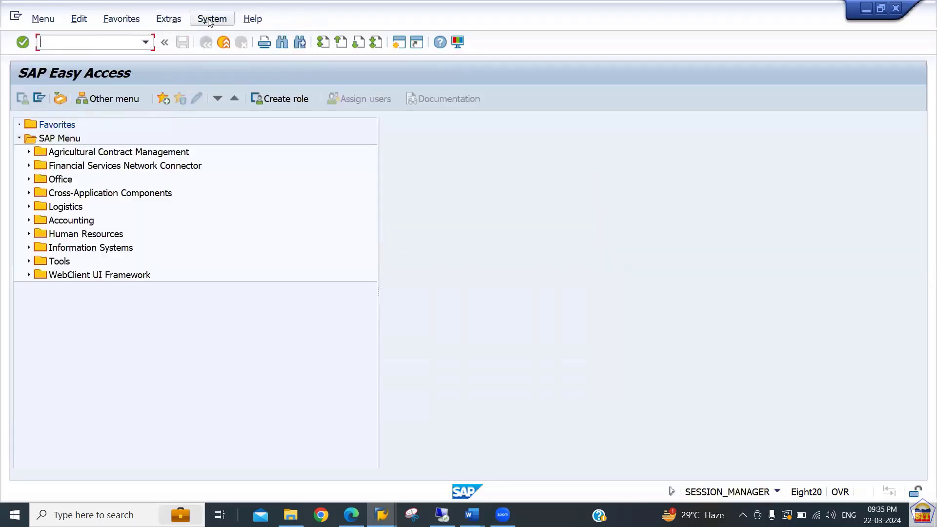
{"action": "left_click", "coordinate": [212, 18]}
{"action": "left_click", "coordinate": [237, 248]}
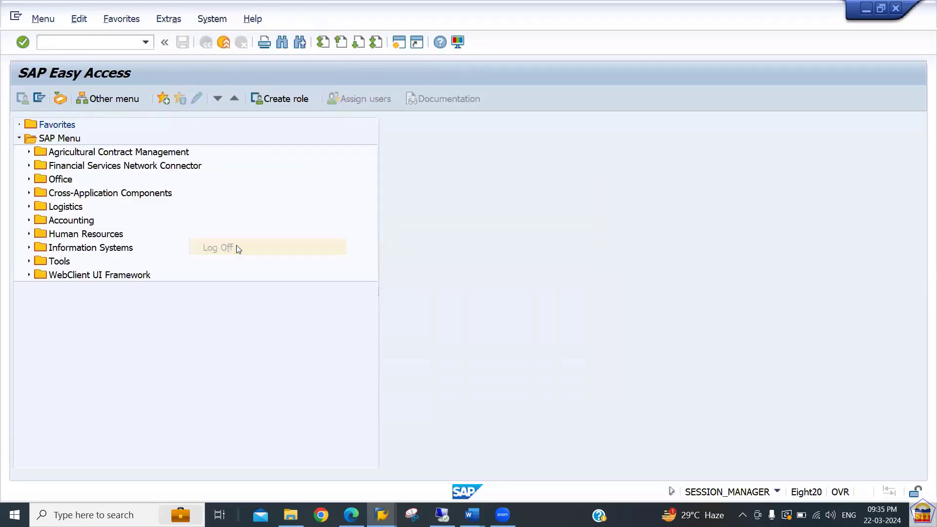
{"action": "left_click", "coordinate": [181, 266]}
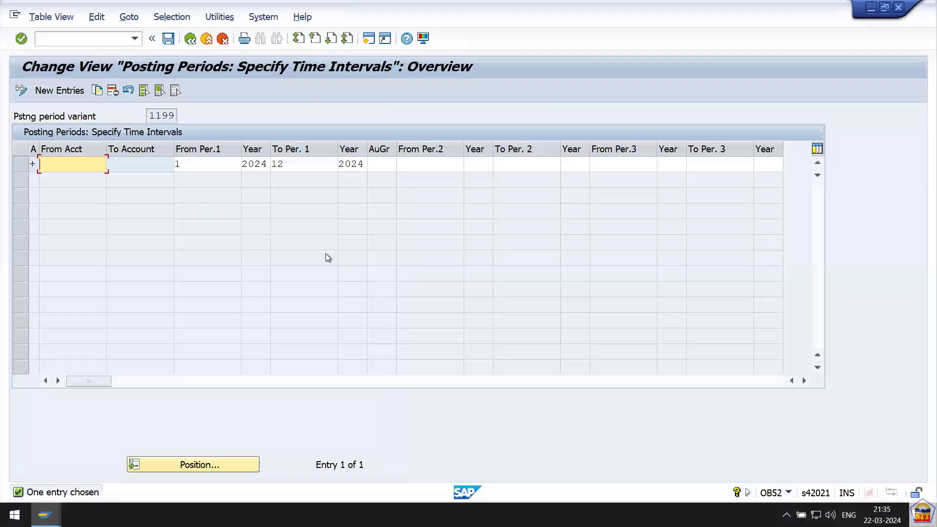
Step: Leave OB52 for variant 1199 and open the SAP Reference IMG through transaction SPRO
{"action": "left_click", "coordinate": [97, 38]}
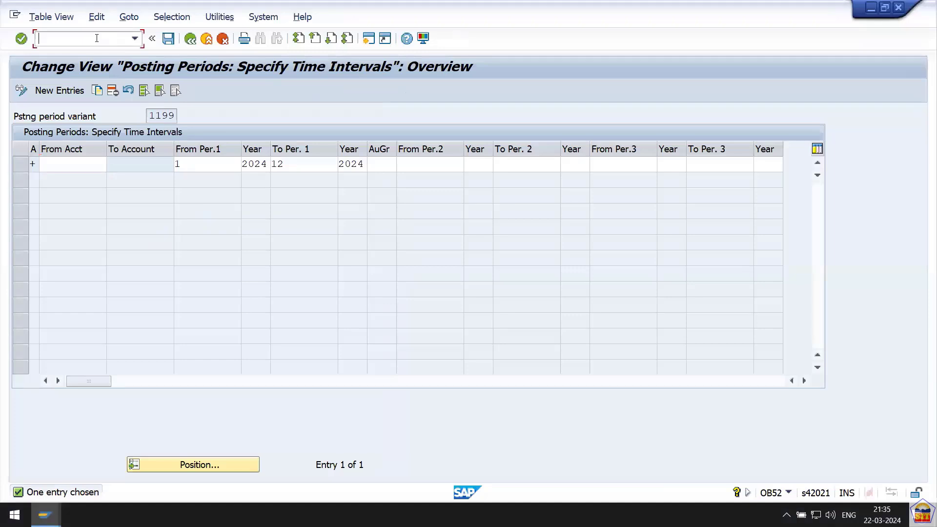
{"action": "type", "text": "/n"}
{"action": "key", "text": "Return"}
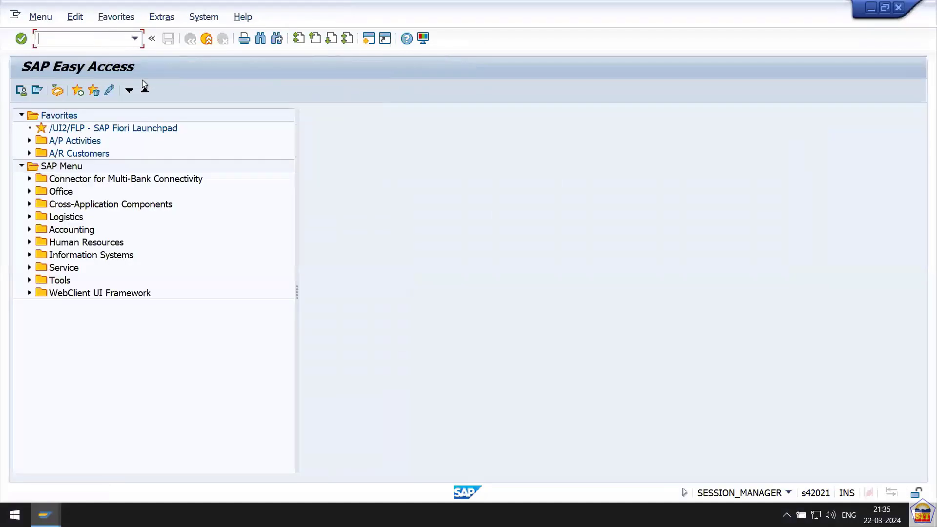
{"action": "type", "text": "spro"}
{"action": "key", "text": "Return"}
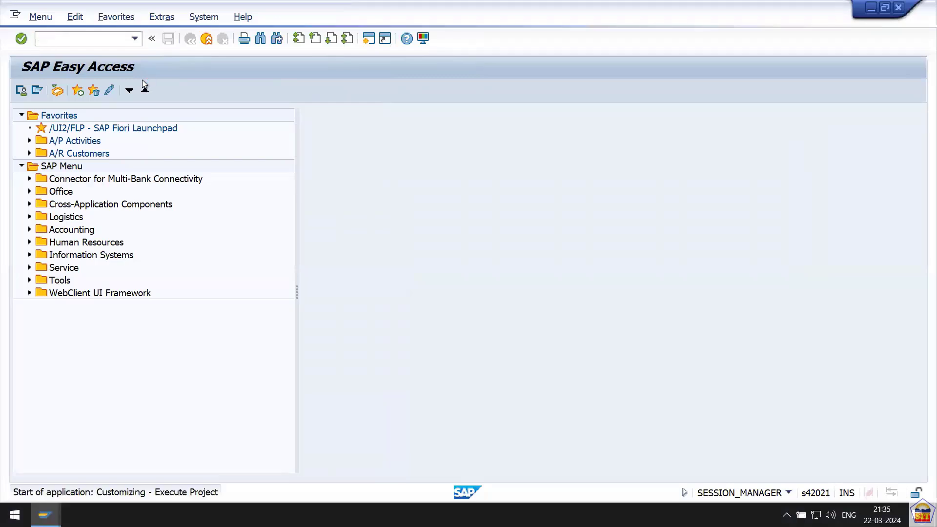
{"action": "left_click", "coordinate": [89, 92]}
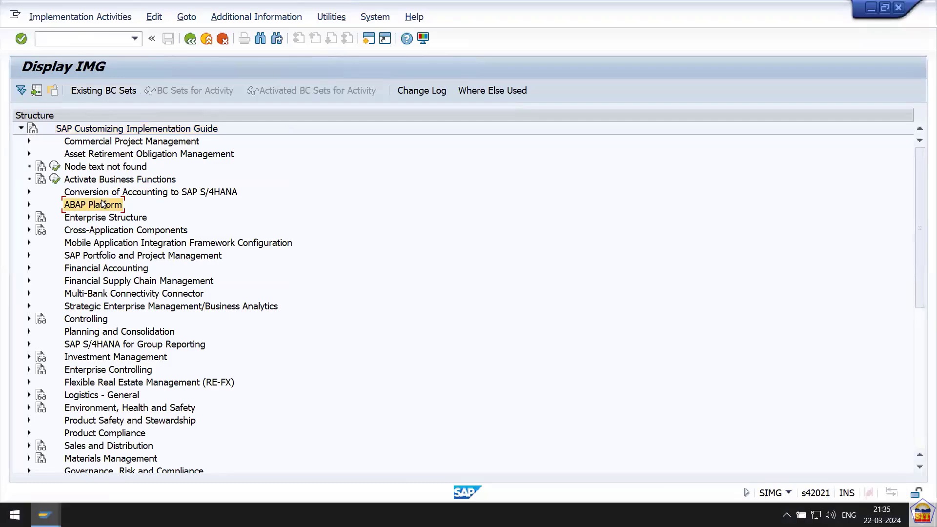
Step: Expand the Financial Accounting node in the implementation guide structure
{"action": "key", "text": "Down"}
{"action": "key", "text": "Down"}
{"action": "key", "text": "Down"}
{"action": "key", "text": "Down"}
{"action": "key", "text": "Down"}
{"action": "key", "text": "Down"}
{"action": "key", "text": "Down"}
{"action": "key", "text": "Down"}
{"action": "key", "text": "Up"}
{"action": "key", "text": "Up"}
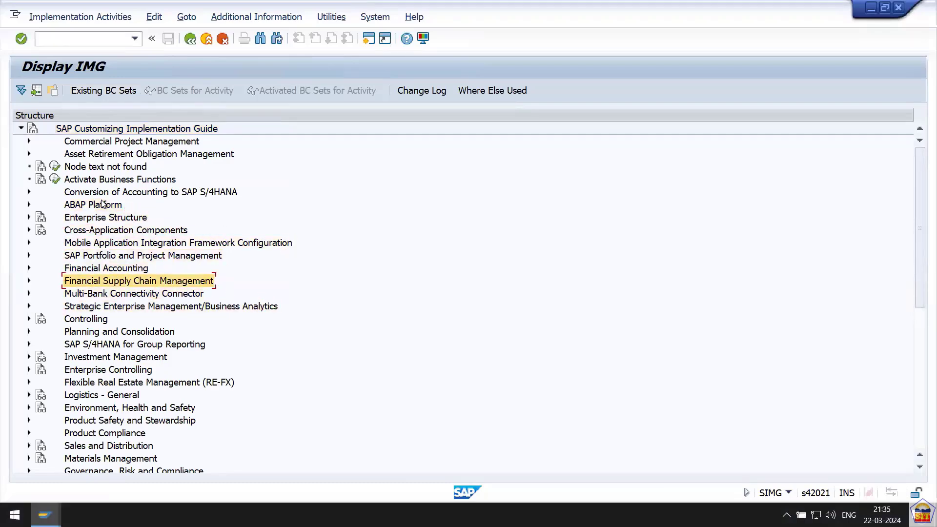
{"action": "key", "text": "Up"}
{"action": "key", "text": "Right"}
Step: Expand Financial Accounting Global Settings and its Ledgers node
{"action": "key", "text": "Down"}
{"action": "key", "text": "Down"}
{"action": "key", "text": "Up"}
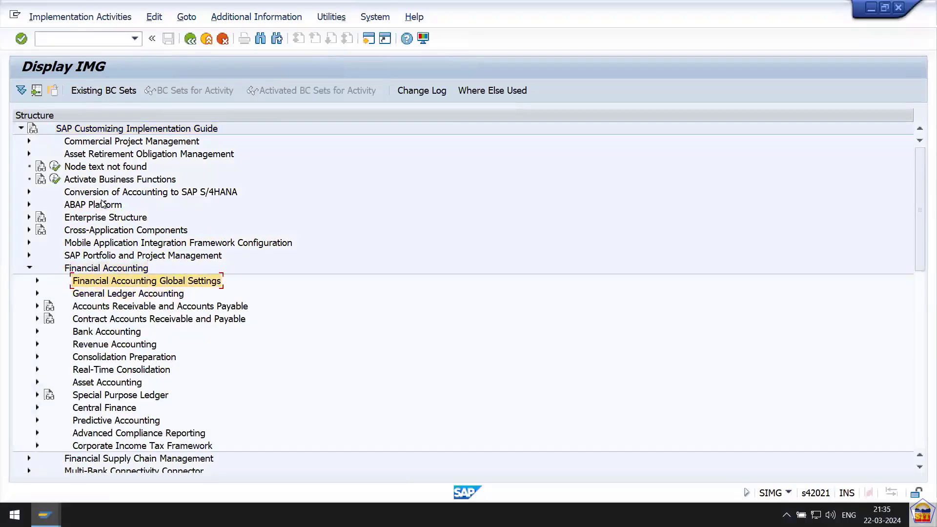
{"action": "key", "text": "Right"}
{"action": "key", "text": "Down"}
{"action": "key", "text": "Down"}
{"action": "key", "text": "Down"}
{"action": "key", "text": "Down"}
{"action": "key", "text": "Down"}
{"action": "key", "text": "Up"}
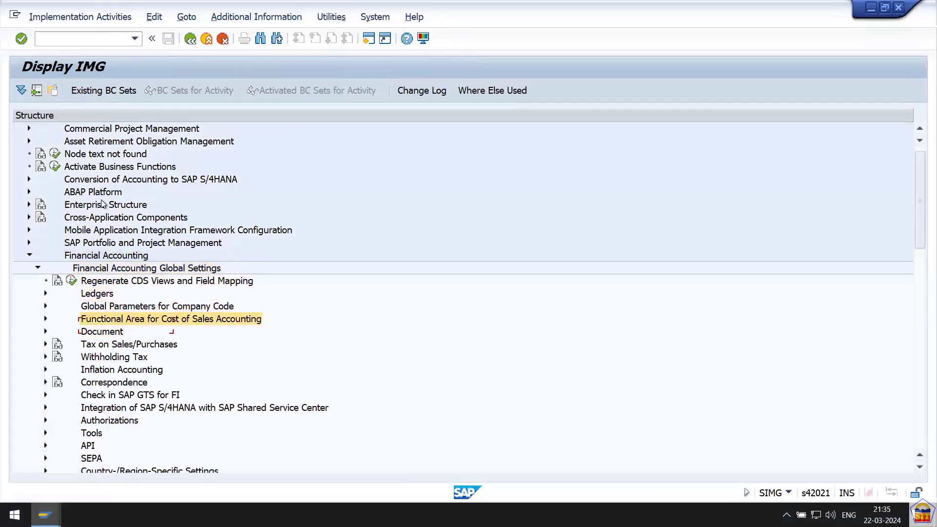
{"action": "key", "text": "Up"}
{"action": "key", "text": "Up"}
{"action": "key", "text": "Right"}
Step: Expand the Fiscal Year and Posting Periods node under Ledgers
{"action": "key", "text": "Down"}
{"action": "key", "text": "Down"}
{"action": "key", "text": "Down"}
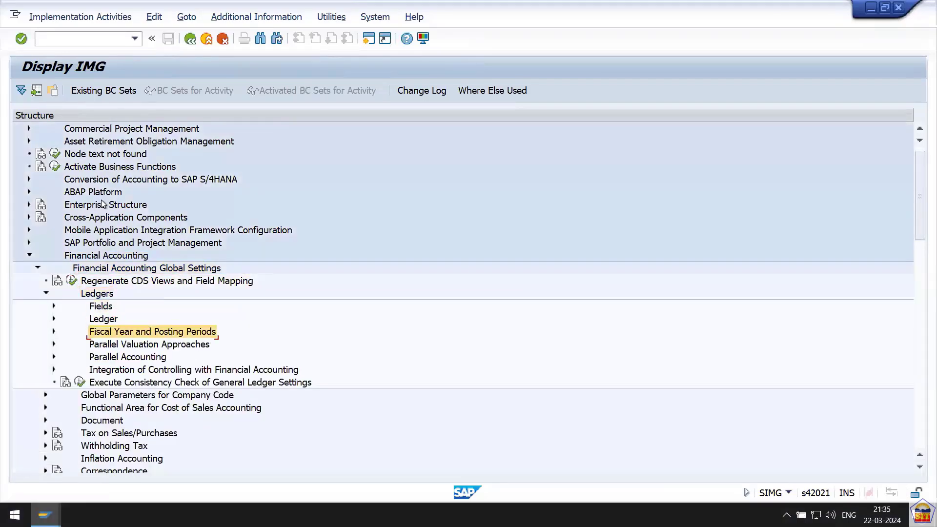
{"action": "key", "text": "Right"}
Step: Expand Posting Periods and execute the activity Define Variants for Open Posting Periods
{"action": "key", "text": "Down"}
{"action": "key", "text": "Down"}
{"action": "key", "text": "Down"}
{"action": "key", "text": "Down"}
{"action": "key", "text": "Down"}
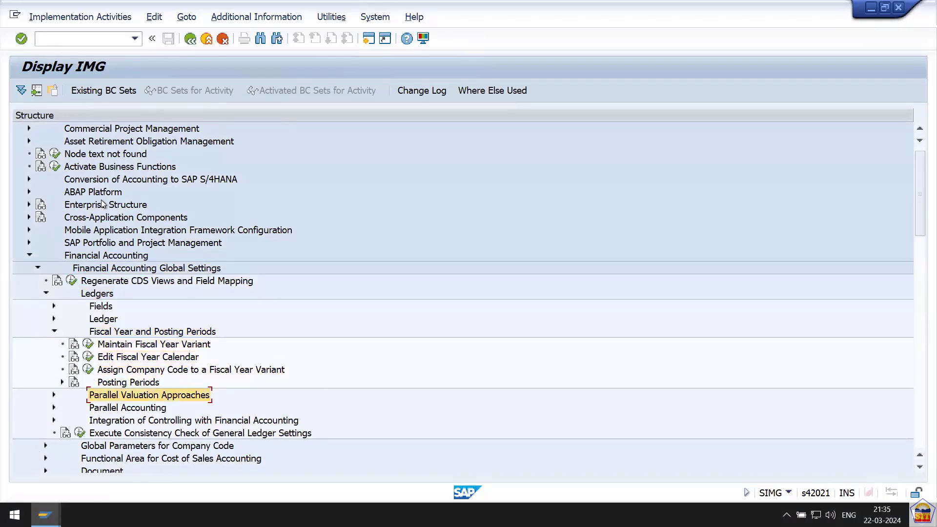
{"action": "key", "text": "Up"}
{"action": "key", "text": "Up"}
{"action": "key", "text": "Down"}
{"action": "key", "text": "Right"}
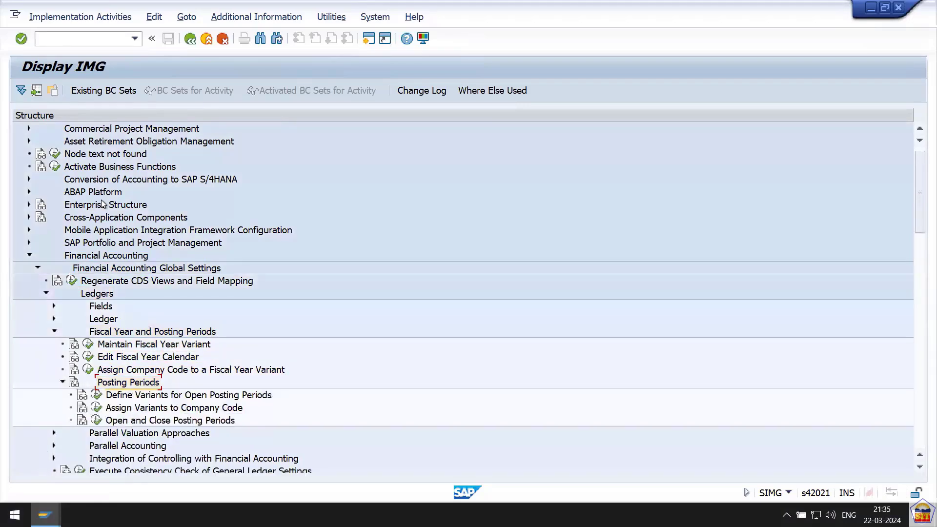
{"action": "key", "text": "Down"}
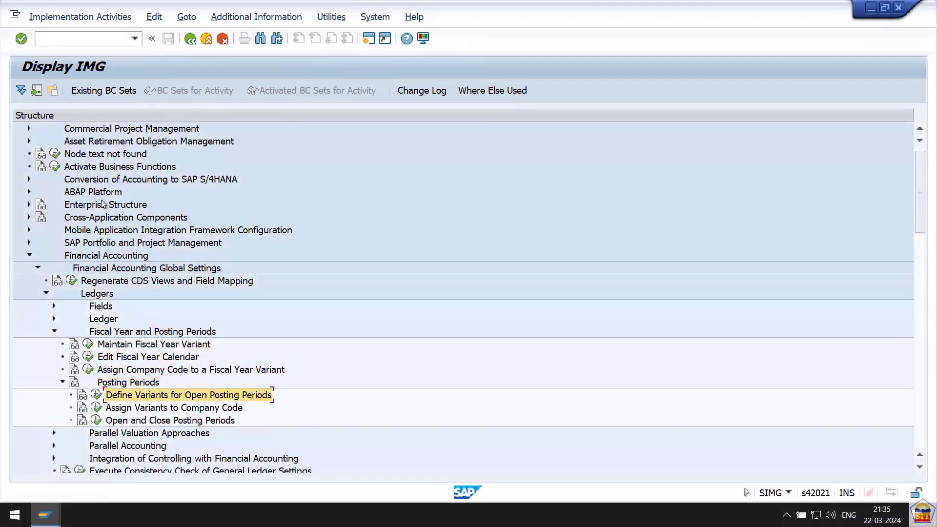
{"action": "left_click", "coordinate": [96, 397]}
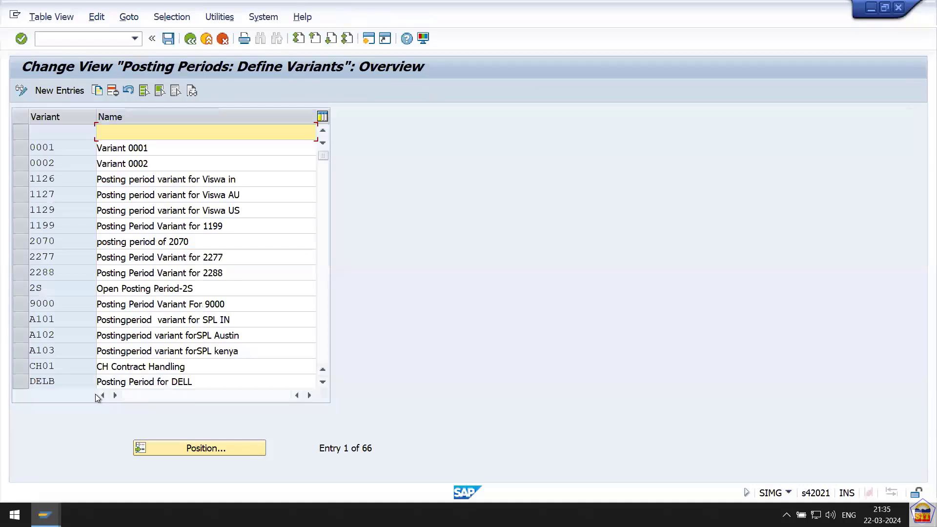
Step: Add a new posting period variant 2266 named "Posting Period Variant for 2266" and save it
{"action": "left_click", "coordinate": [54, 89]}
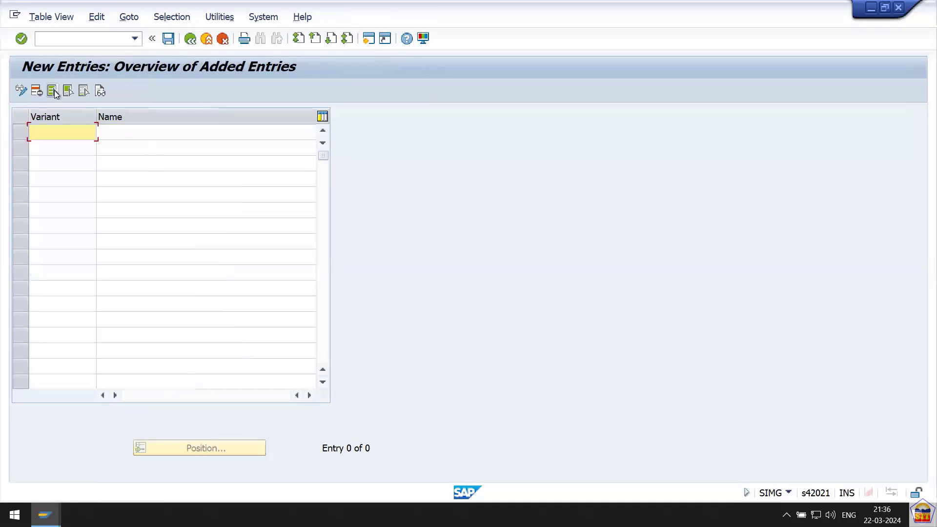
{"action": "type", "text": "2266"}
{"action": "key", "text": "Tab"}
{"action": "type", "text": "P"}
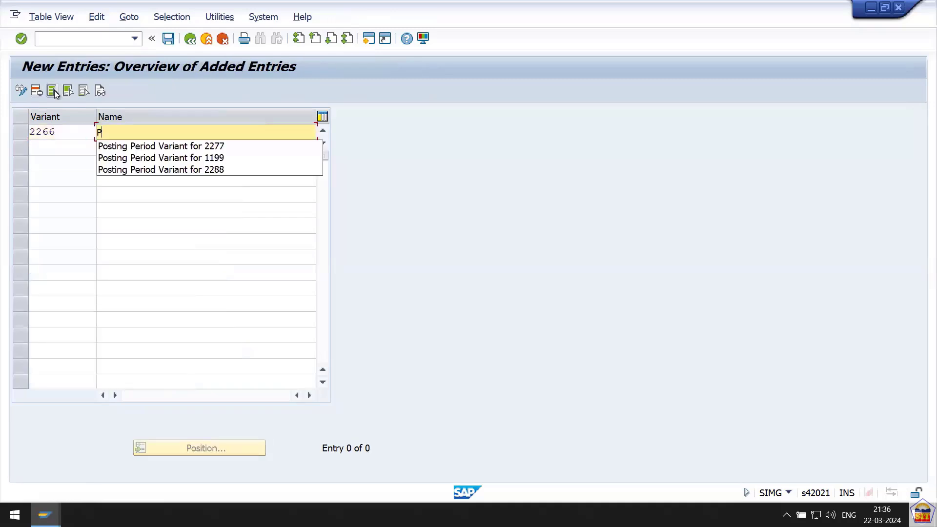
{"action": "type", "text": "ostin"}
{"action": "key", "text": "Down"}
{"action": "key", "text": "Tab"}
{"action": "key", "text": "shift+Tab"}
{"action": "key", "text": "BackSpace"}
{"action": "key", "text": "Down"}
{"action": "key", "text": "Tab"}
{"action": "key", "text": "shift+Tab"}
{"action": "key", "text": "BackSpace"}
{"action": "key", "text": "BackSpace"}
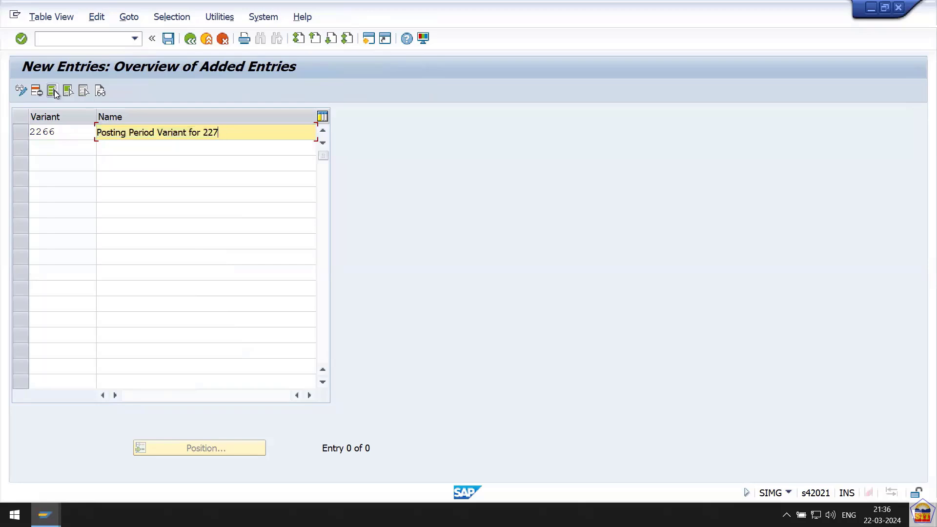
{"action": "type", "text": "66"}
{"action": "key", "text": "Return"}
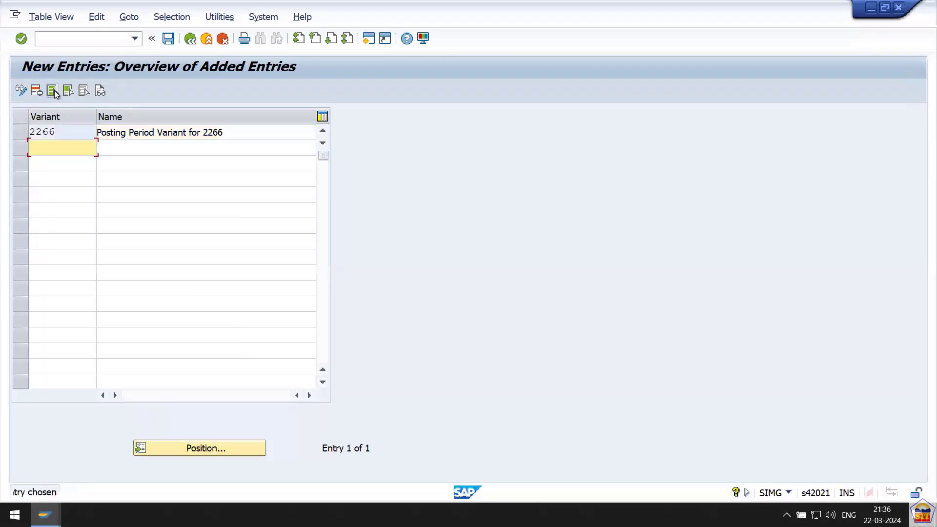
{"action": "key", "text": "ctrl+s"}
{"action": "key", "text": "Return"}
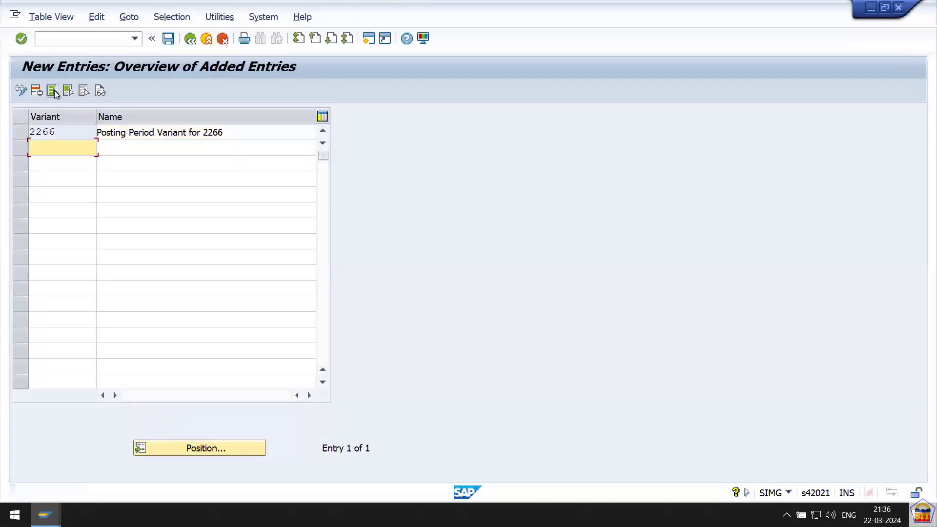
Step: Leave the posting period variant table and return to the implementation guide structure
{"action": "left_click", "coordinate": [191, 39]}
{"action": "left_click", "coordinate": [192, 39]}
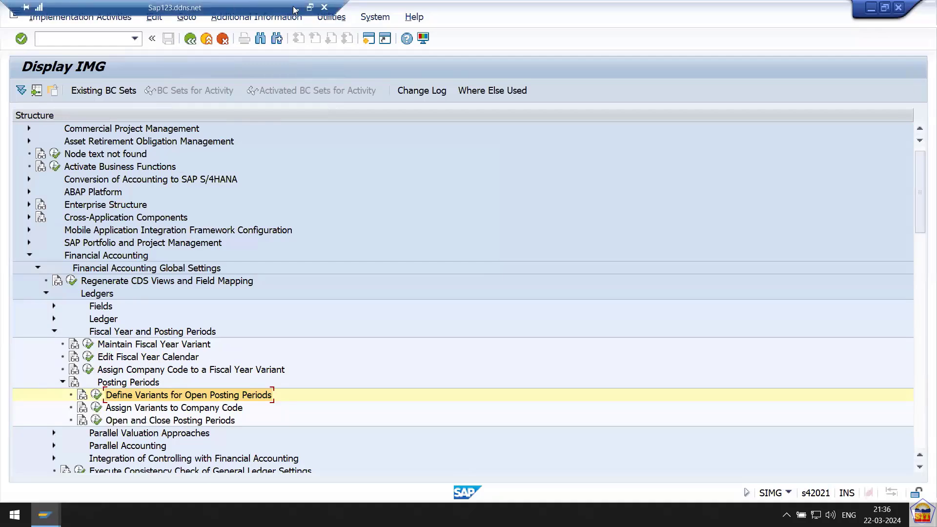
Step: Switch to the Basic Settings PDF in Edge, read steps 5.1 to 5.3 on posting periods, and return to the SAP session
{"action": "left_click", "coordinate": [296, 9]}
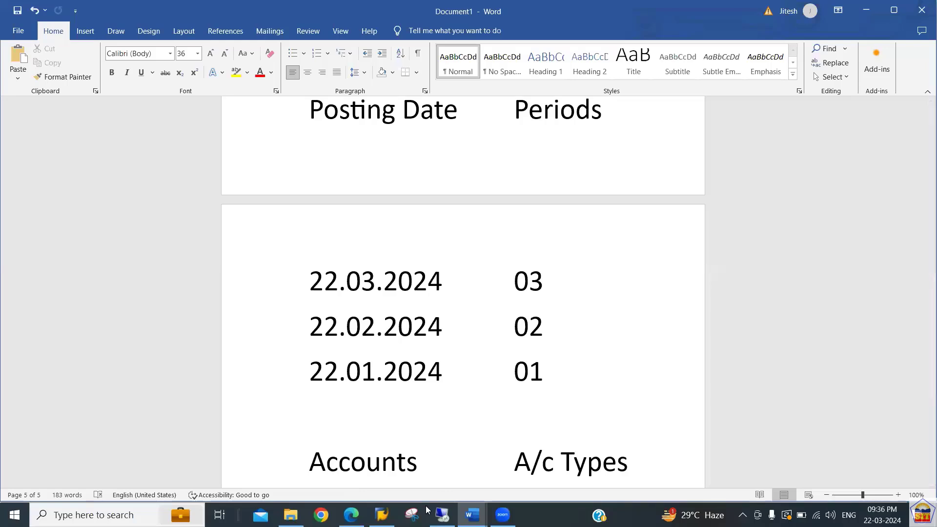
{"action": "left_click", "coordinate": [352, 515]}
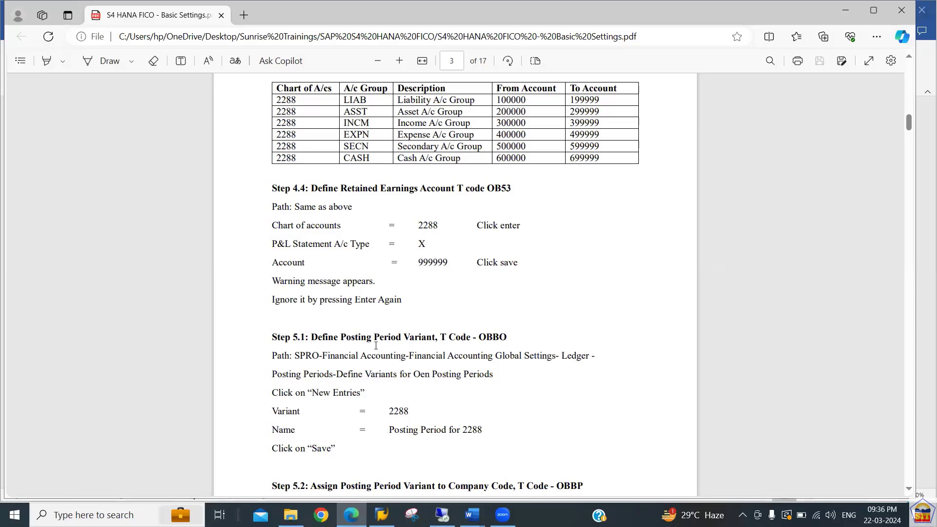
{"action": "scroll", "coordinate": [376, 346], "scroll_direction": "down", "scroll_amount": 3}
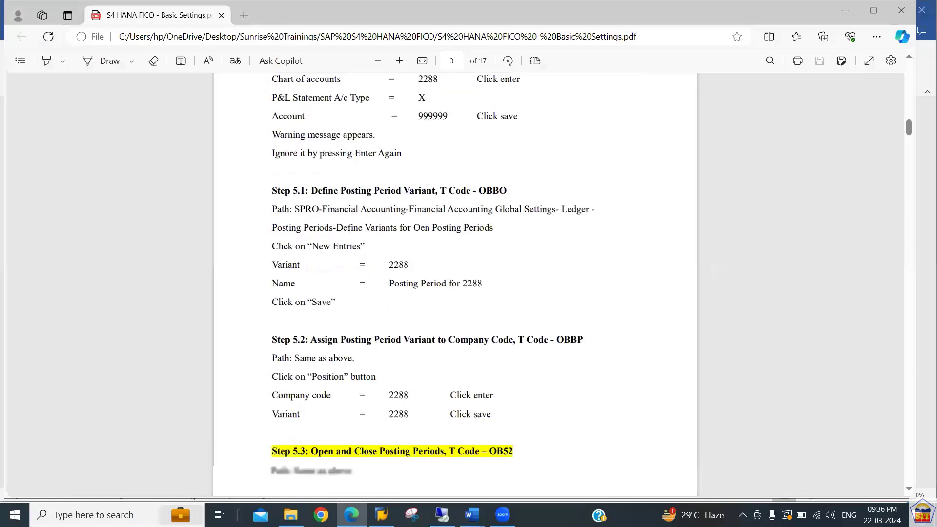
{"action": "scroll", "coordinate": [376, 345], "scroll_direction": "down", "scroll_amount": 3}
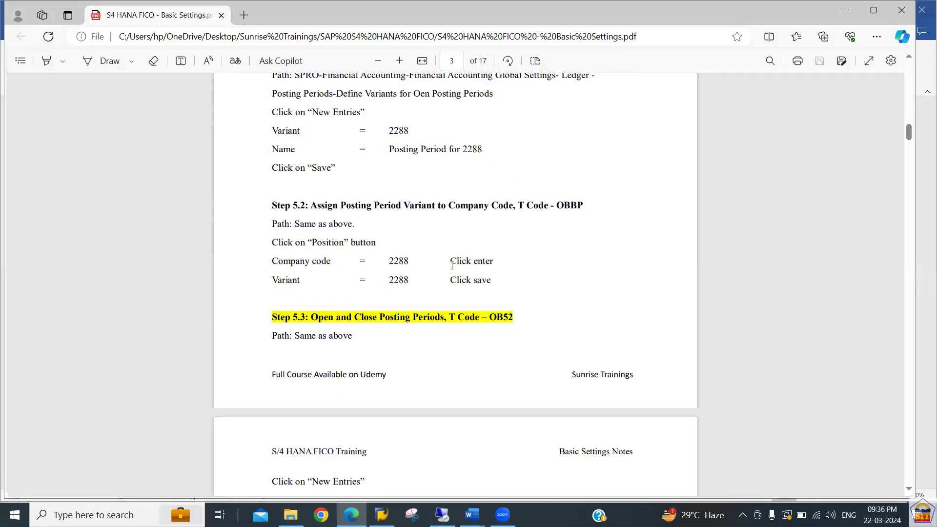
{"action": "left_click", "coordinate": [442, 515]}
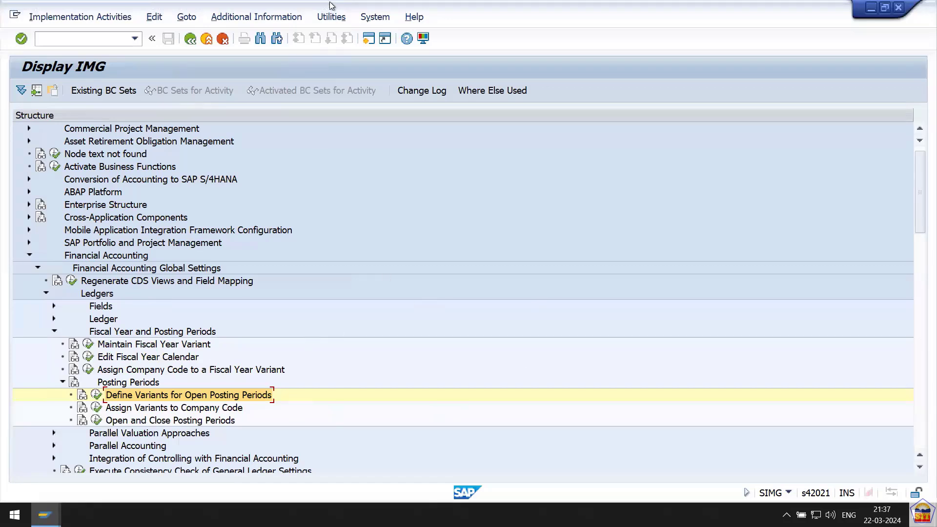
Step: Show the IMG Activity keys as additional information in the structure and widen that column until the keys are fully readable
{"action": "left_click", "coordinate": [262, 19]}
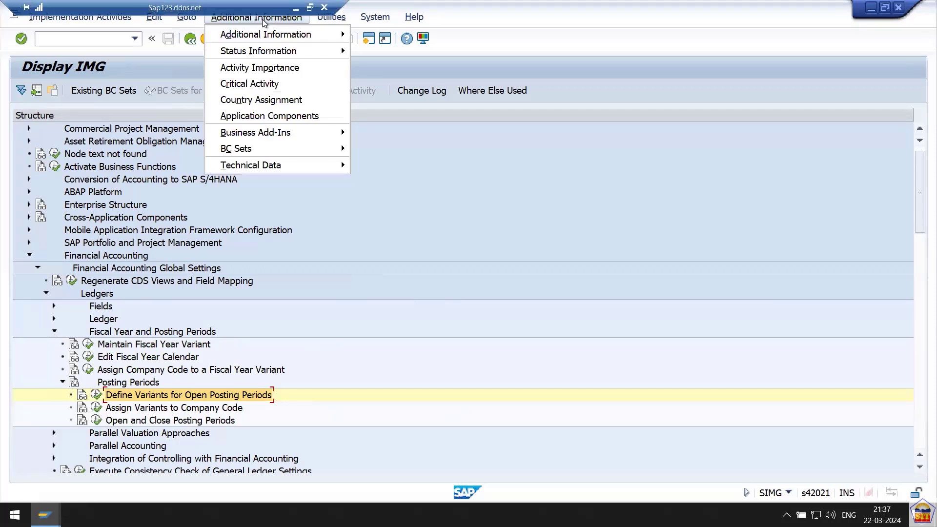
{"action": "mouse_move", "coordinate": [275, 34]}
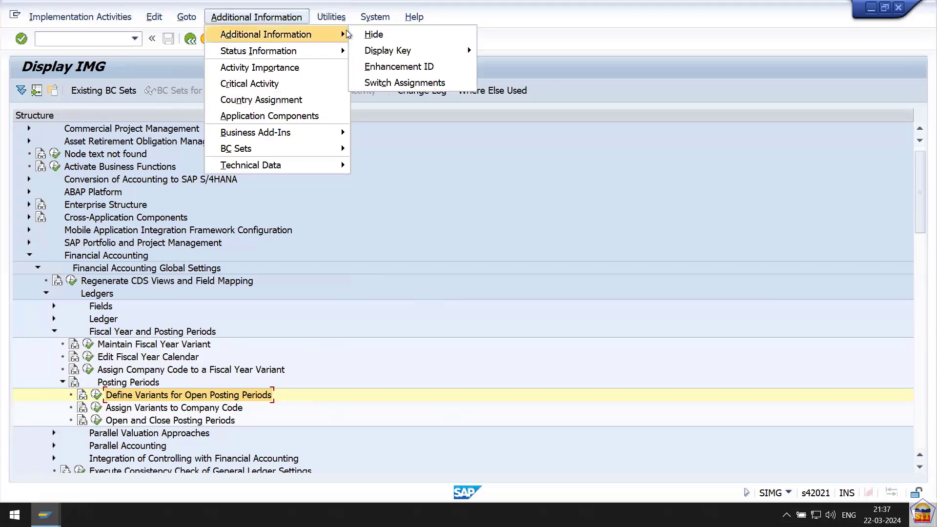
{"action": "mouse_move", "coordinate": [397, 48]}
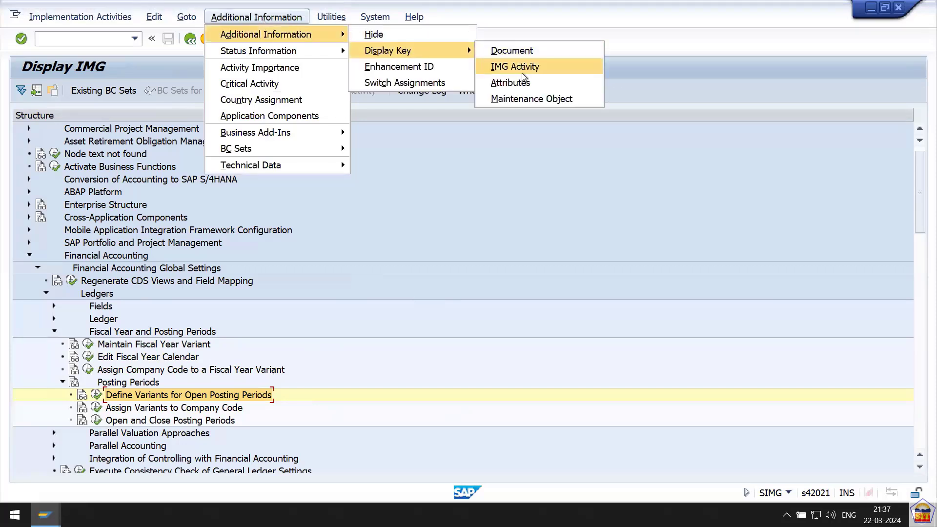
{"action": "left_click", "coordinate": [534, 68]}
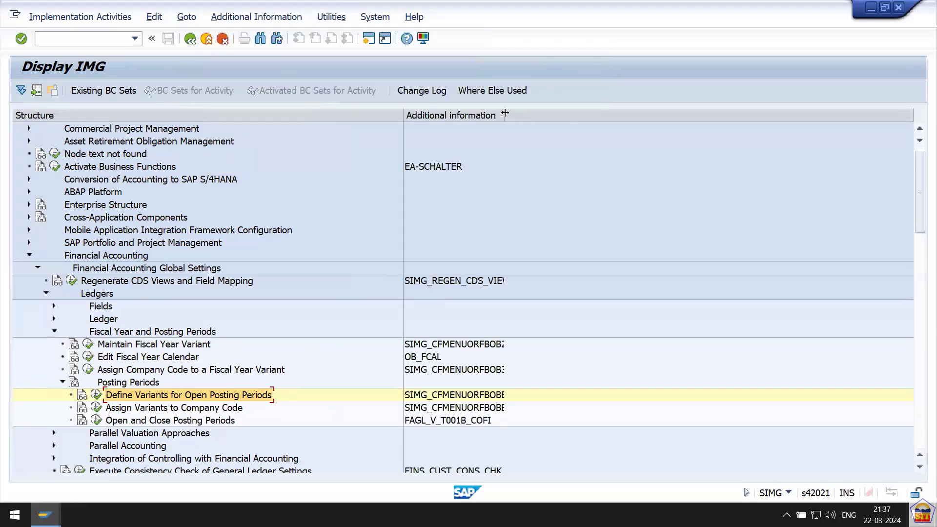
{"action": "left_click_drag", "start_coordinate": [505, 113], "coordinate": [543, 113]}
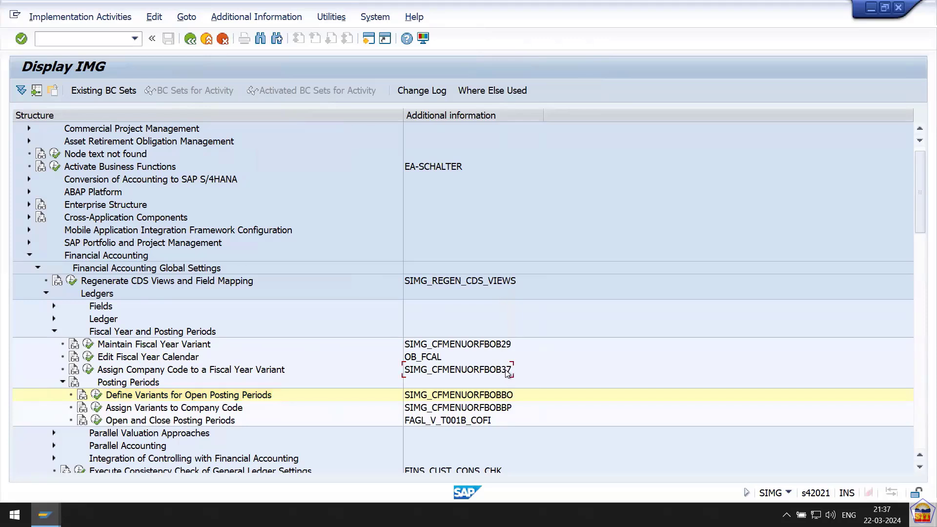
Step: Examine the activity keys of the fiscal year and posting period activities for their transaction codes
{"action": "left_click", "coordinate": [509, 396]}
{"action": "left_click", "coordinate": [509, 410]}
{"action": "left_click", "coordinate": [506, 372]}
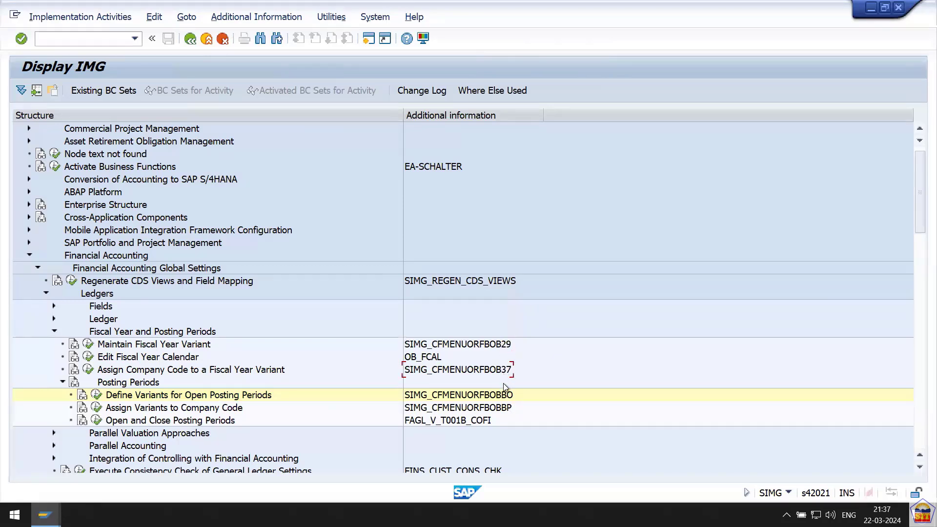
{"action": "left_click", "coordinate": [511, 411]}
Step: Execute the activity Assign Variants to Company Code and position the list at company code 2266
{"action": "left_click", "coordinate": [97, 408]}
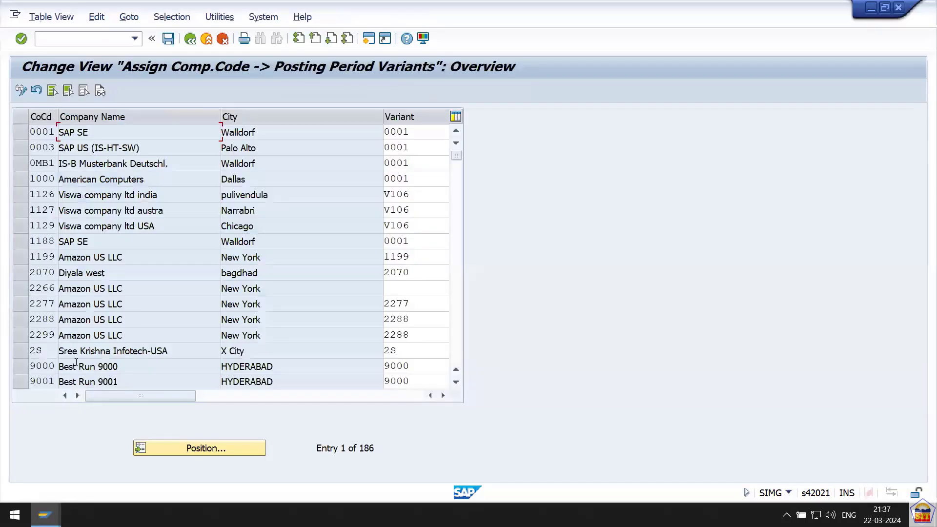
{"action": "left_click", "coordinate": [198, 449]}
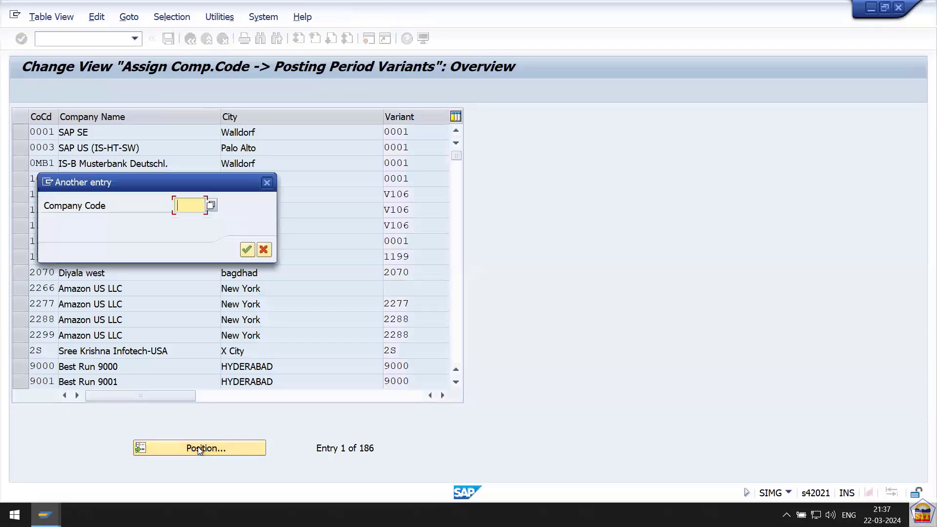
{"action": "type", "text": "2266"}
{"action": "key", "text": "Return"}
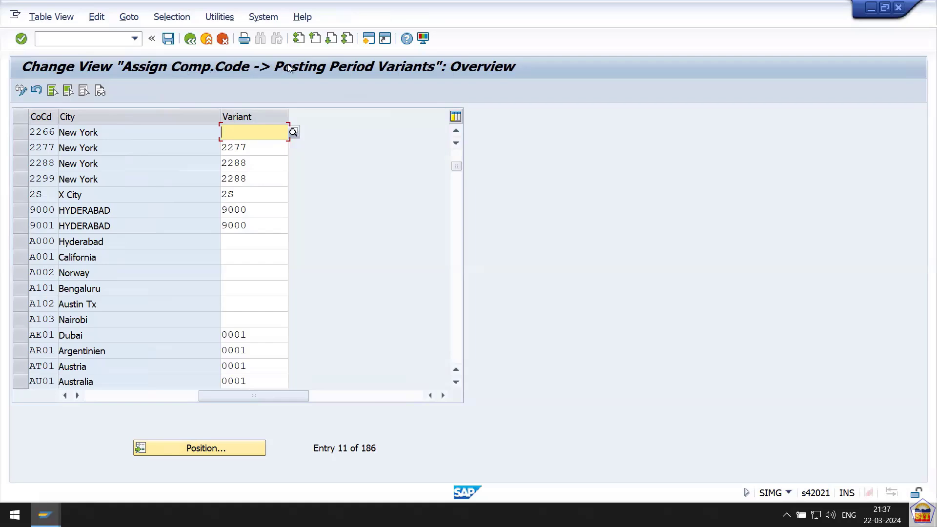
Step: Assign posting period variant 2266 to company code 2266, save it in the proposed customizing request, and return to the implementation guide
{"action": "type", "text": "2266"}
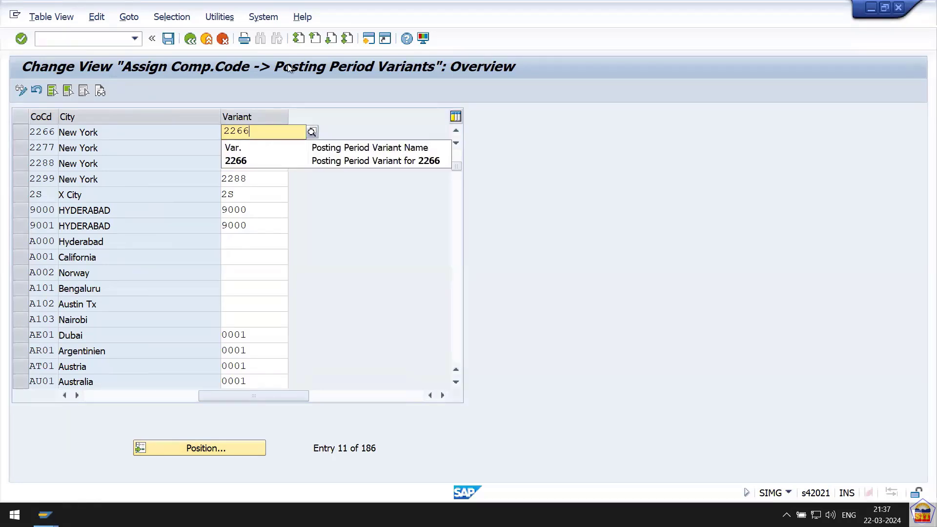
{"action": "key", "text": "Return"}
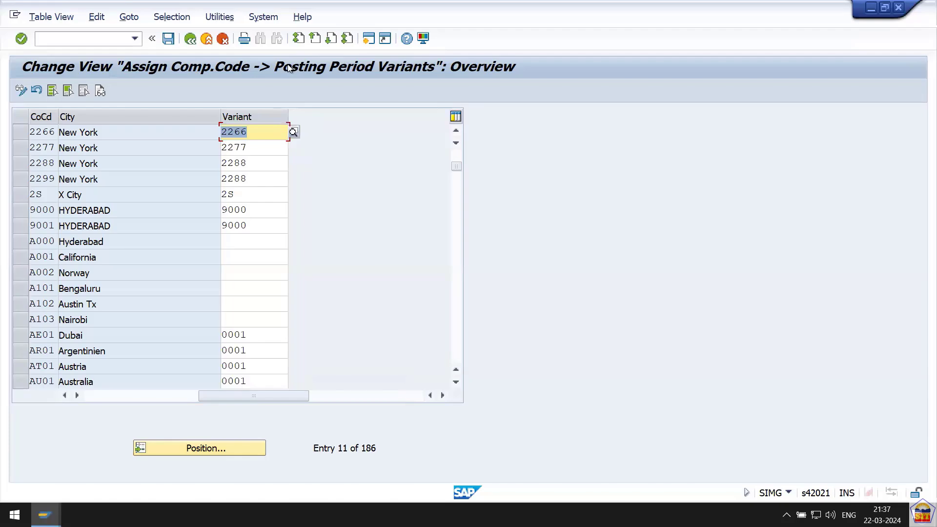
{"action": "key", "text": "ctrl+s"}
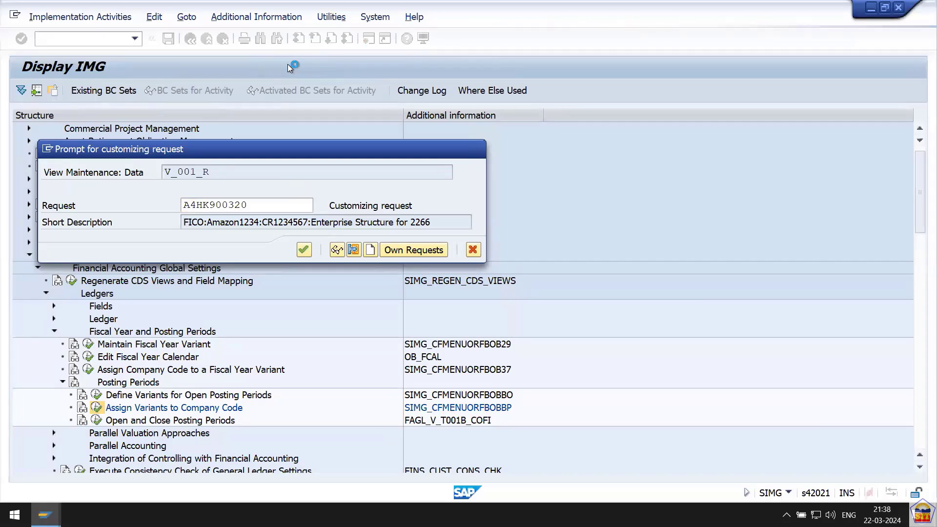
{"action": "key", "text": "Return"}
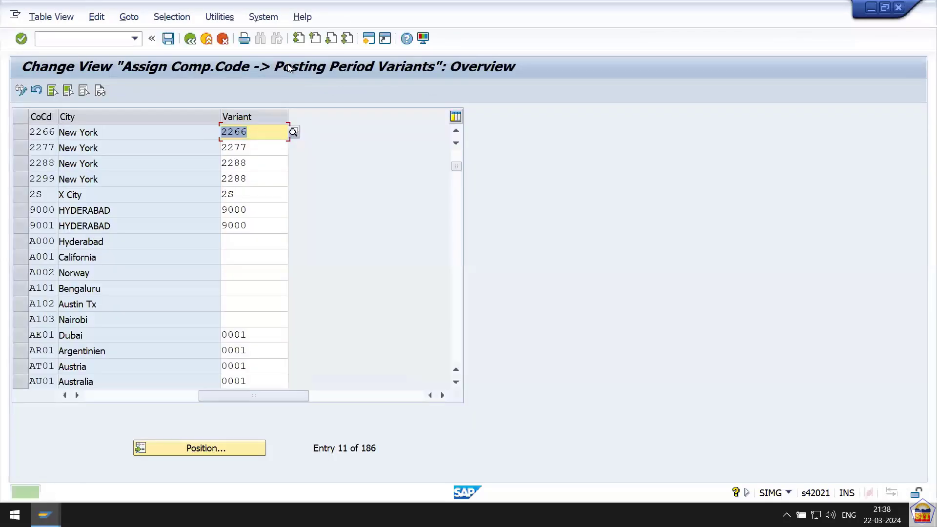
{"action": "left_click", "coordinate": [191, 39]}
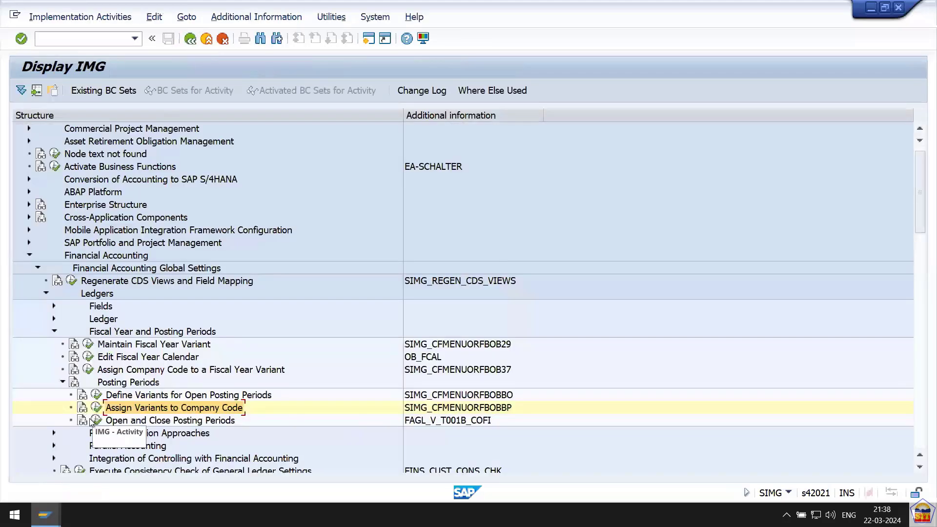
Step: Try opening the Open and Close Posting Periods activity for variant 2266 only, and return to the implementation guide
{"action": "left_click", "coordinate": [97, 420]}
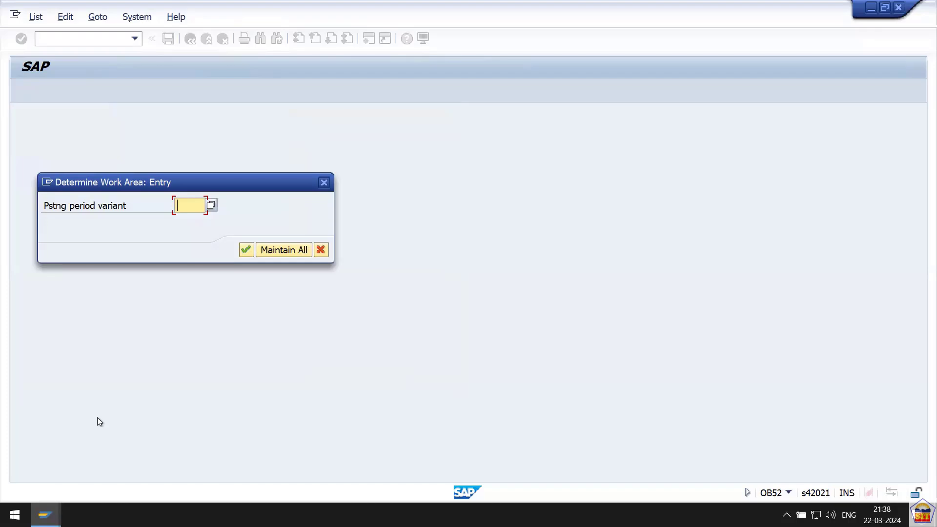
{"action": "type", "text": "2266"}
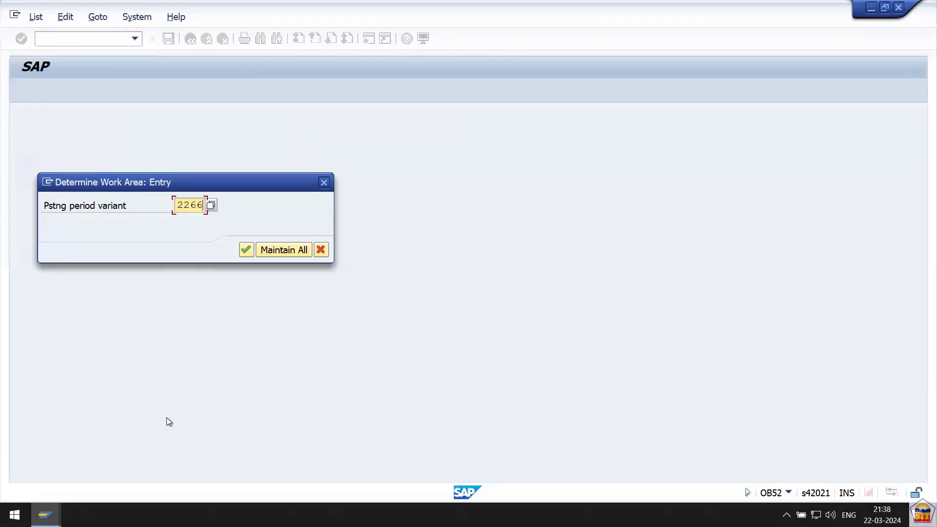
{"action": "left_click", "coordinate": [283, 250]}
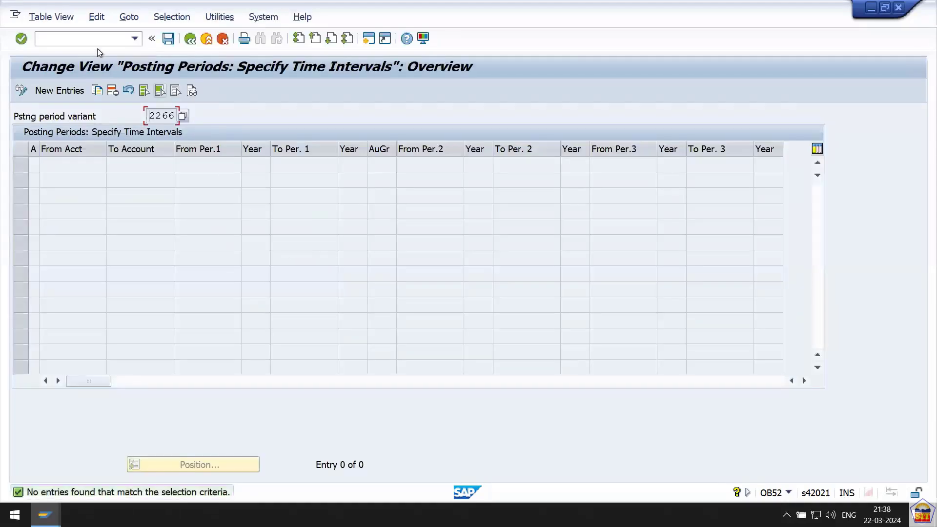
{"action": "left_click", "coordinate": [143, 38]}
{"action": "left_click", "coordinate": [187, 40]}
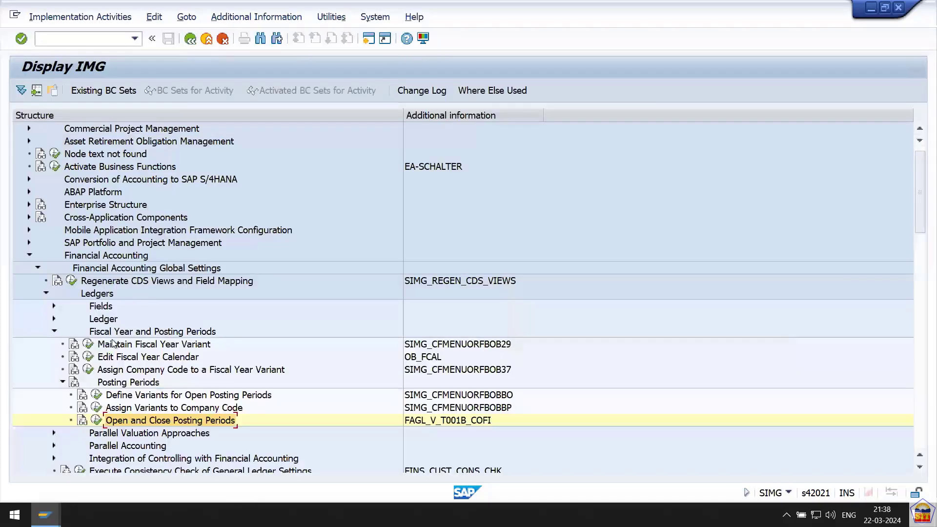
Step: Execute Open and Close Posting Periods for all variants and select the variant 0001 entries for account types +, A, D, K, M and S
{"action": "left_click", "coordinate": [96, 420]}
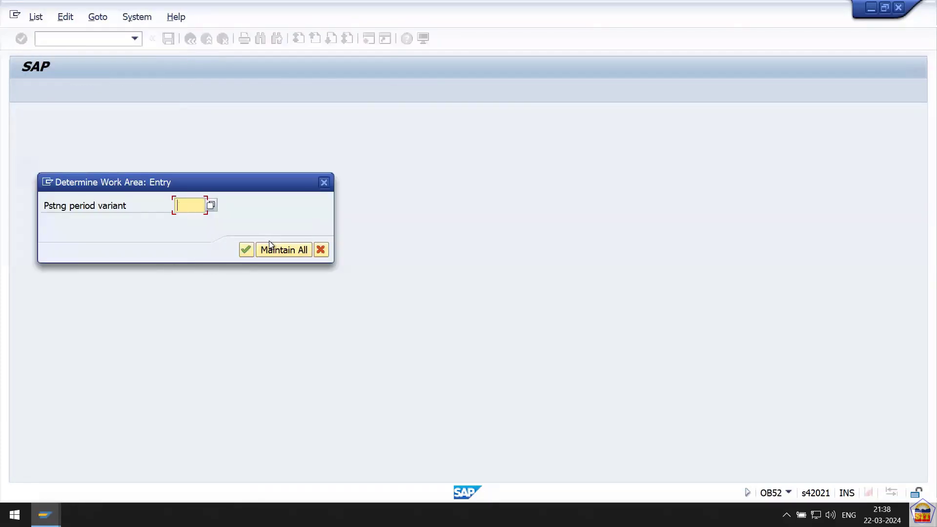
{"action": "left_click", "coordinate": [287, 250]}
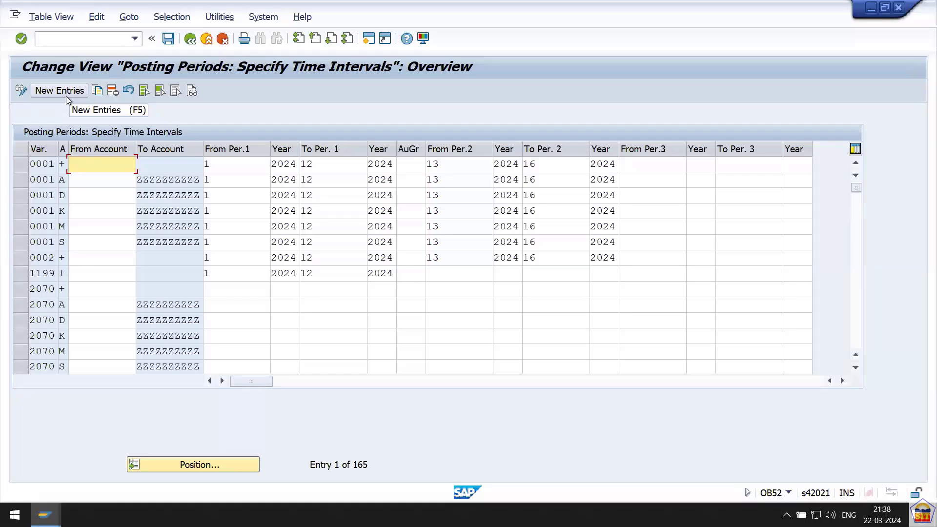
{"action": "left_click", "coordinate": [17, 180]}
{"action": "left_click", "coordinate": [19, 165], "text": "ctrl"}
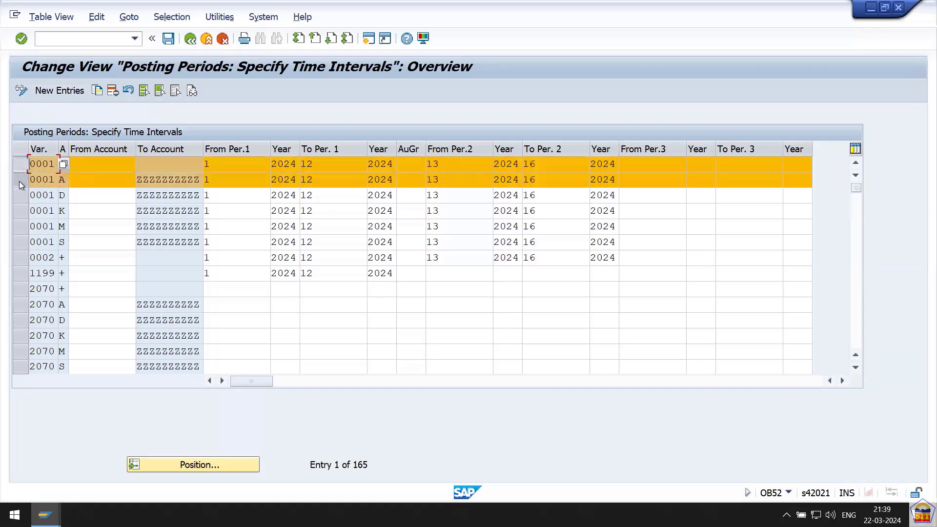
{"action": "left_click", "coordinate": [20, 195], "text": "ctrl"}
{"action": "left_click", "coordinate": [20, 210], "text": "ctrl"}
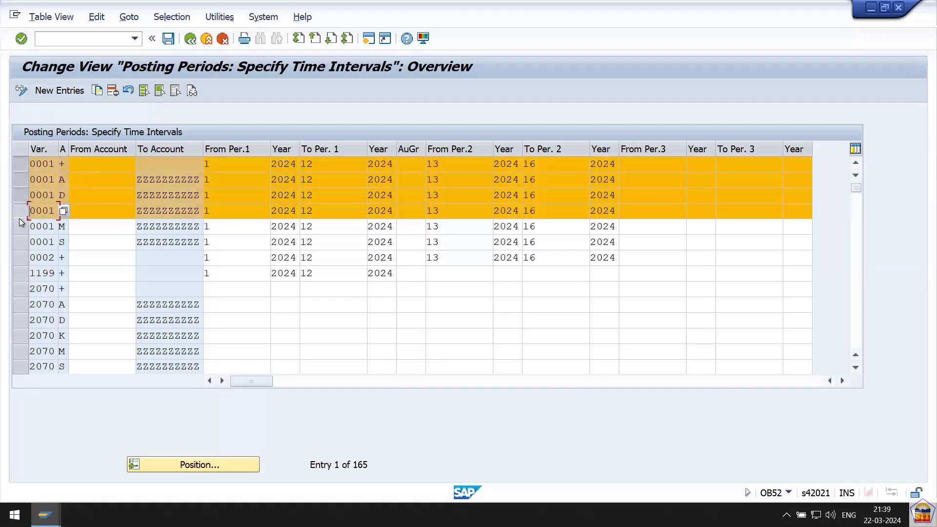
{"action": "left_click", "coordinate": [19, 222], "text": "ctrl"}
{"action": "left_click", "coordinate": [19, 232], "text": "ctrl"}
{"action": "left_click", "coordinate": [19, 230], "text": "ctrl"}
{"action": "left_click", "coordinate": [19, 241], "text": "ctrl"}
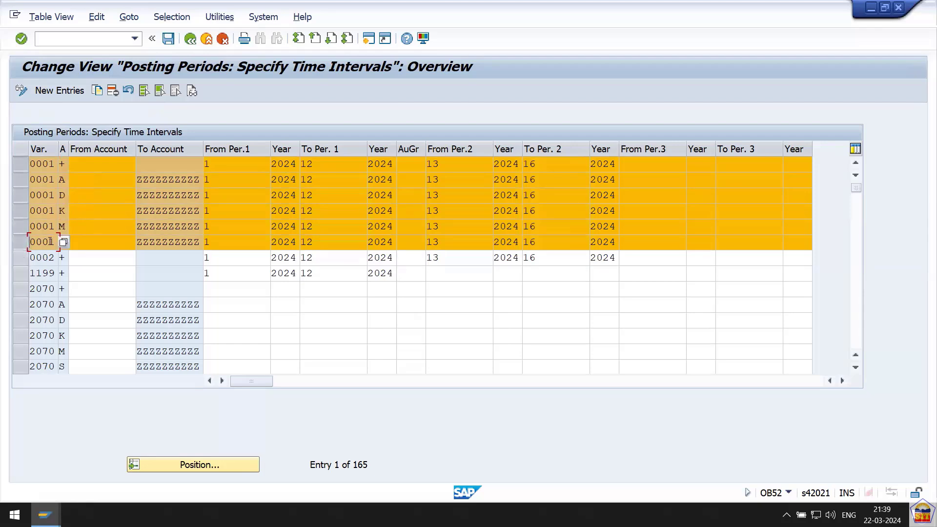
Step: Examine the account types, account ranges and starting periods of the selected variant 0001 entries
{"action": "left_click", "coordinate": [65, 180]}
{"action": "left_click", "coordinate": [67, 196]}
{"action": "left_click", "coordinate": [67, 227]}
{"action": "left_click", "coordinate": [68, 242]}
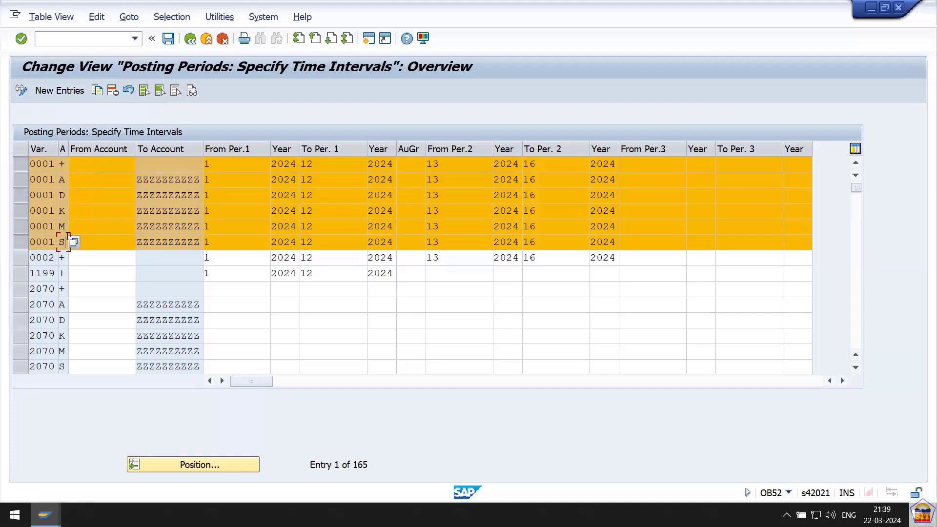
{"action": "left_click", "coordinate": [66, 164]}
{"action": "left_click", "coordinate": [189, 164]}
{"action": "left_click", "coordinate": [218, 180]}
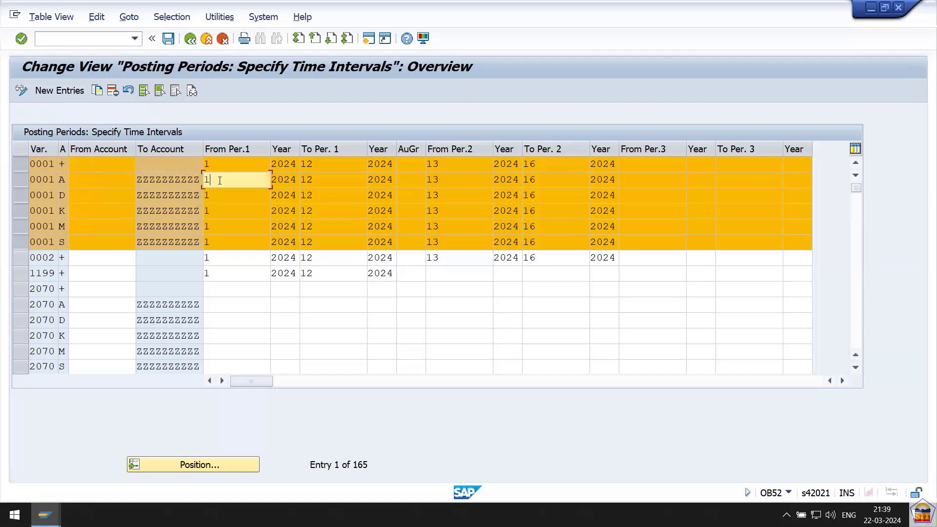
{"action": "left_click", "coordinate": [220, 196]}
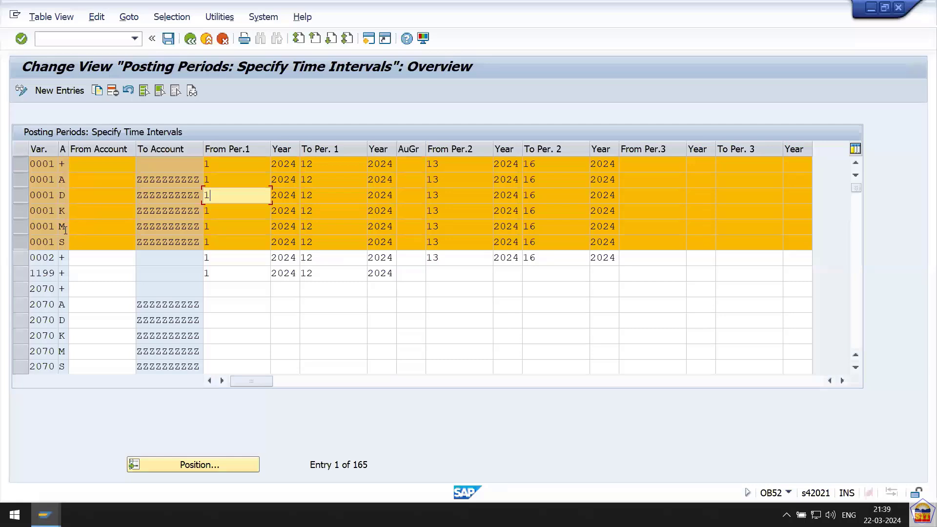
Step: Inspect the variant 1199 entry and display the possible values for its account type
{"action": "left_click", "coordinate": [39, 273]}
{"action": "left_click_drag", "start_coordinate": [38, 273], "coordinate": [61, 274]}
{"action": "left_click", "coordinate": [83, 276]}
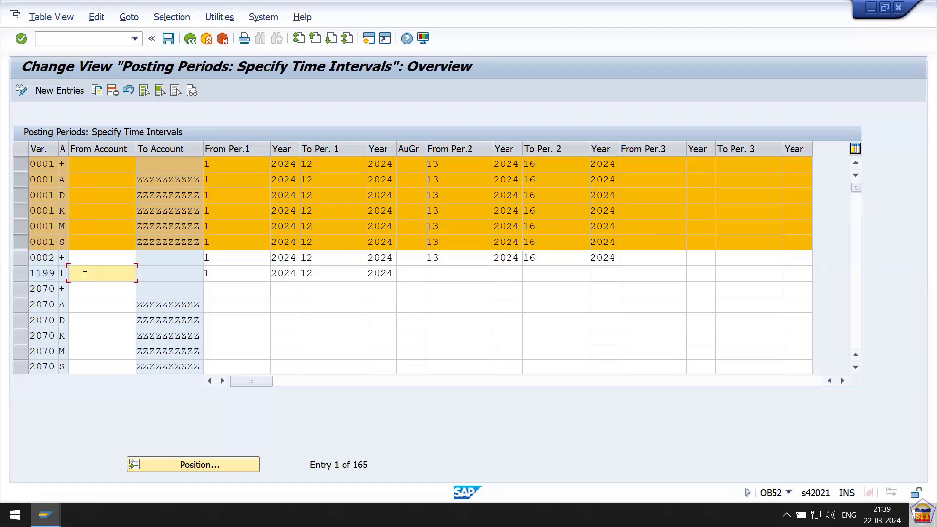
{"action": "left_click", "coordinate": [63, 273]}
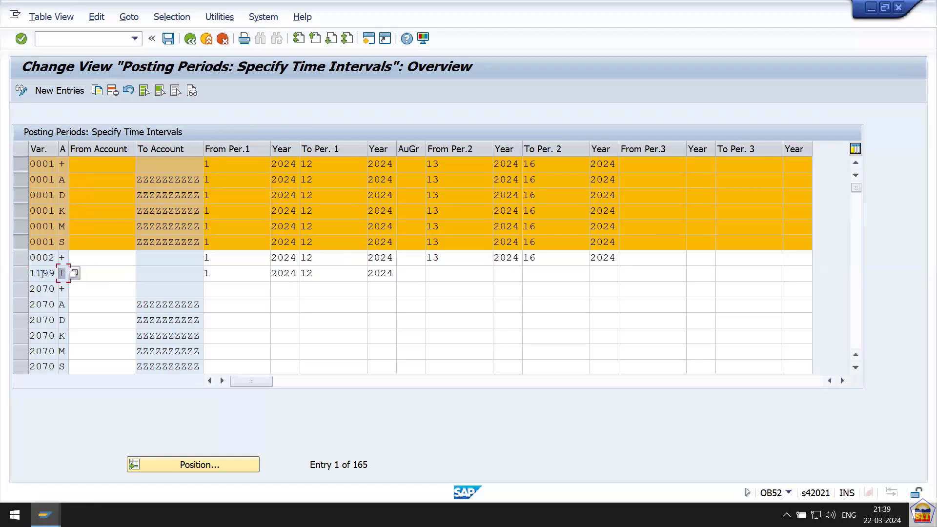
{"action": "left_click", "coordinate": [74, 274]}
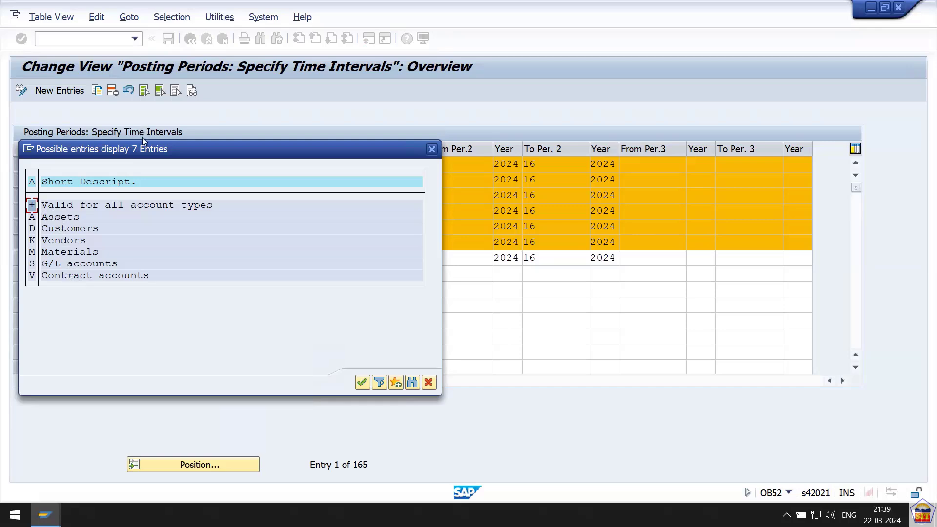
Step: Close the list of possible account types and deselect all variant 0001 entries
{"action": "left_click_drag", "start_coordinate": [144, 151], "coordinate": [265, 139]}
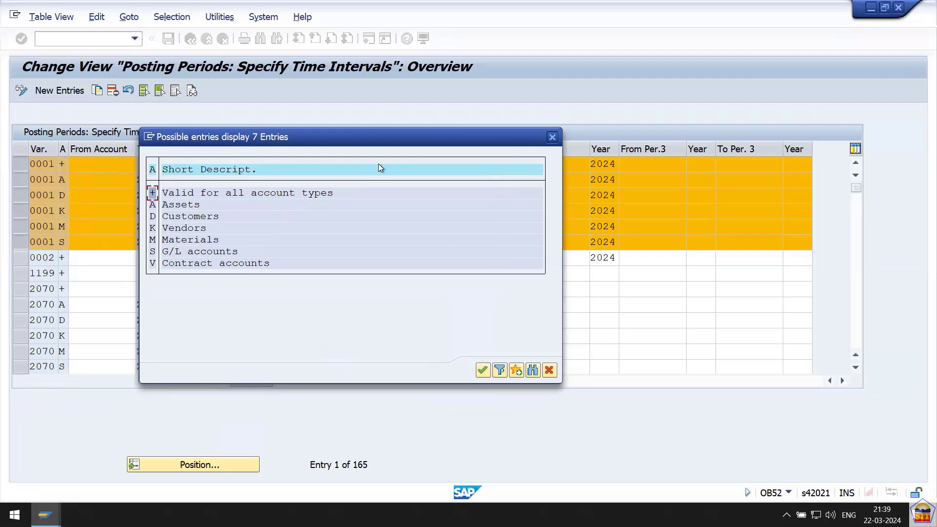
{"action": "left_click", "coordinate": [552, 137]}
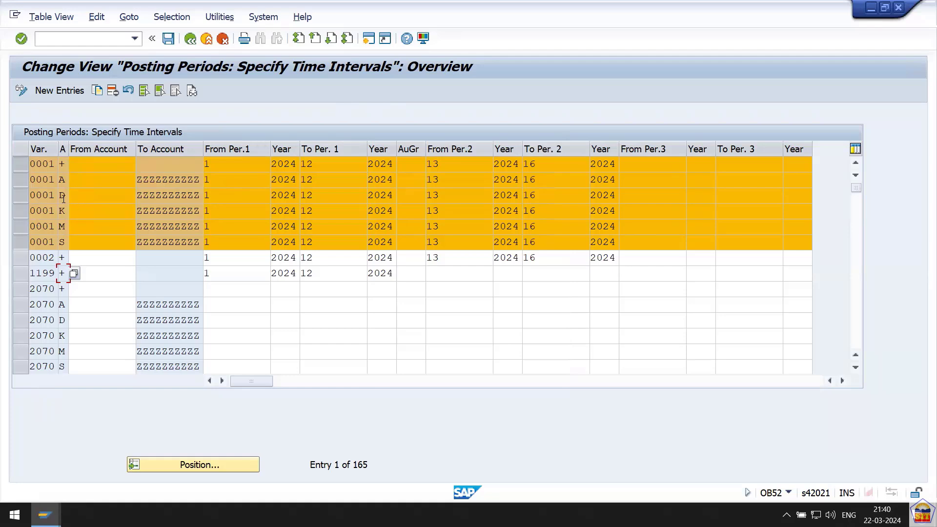
{"action": "left_click", "coordinate": [25, 244]}
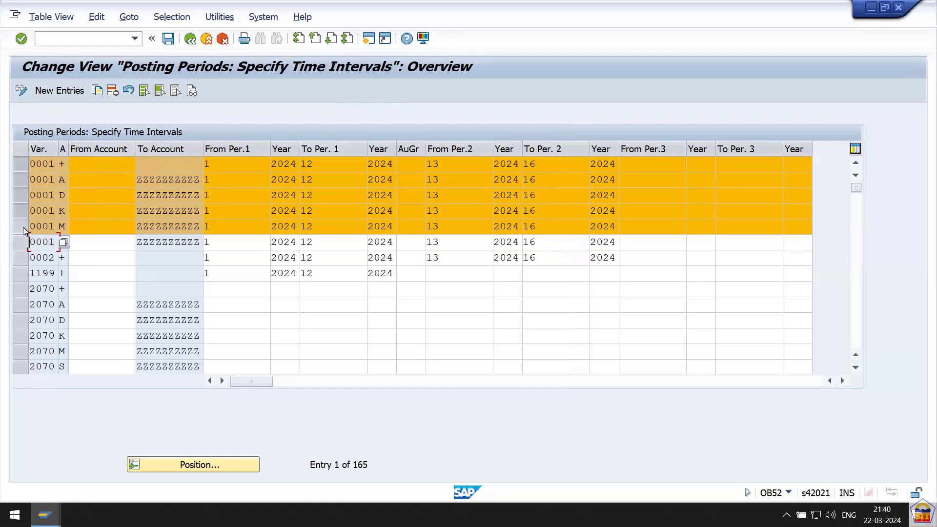
{"action": "left_click", "coordinate": [23, 211]}
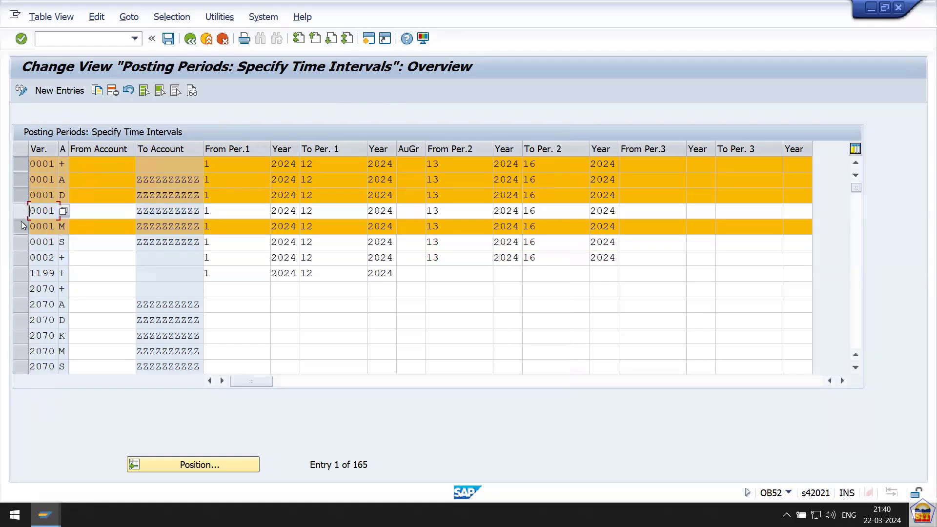
{"action": "left_click", "coordinate": [23, 226]}
{"action": "left_click", "coordinate": [22, 195]}
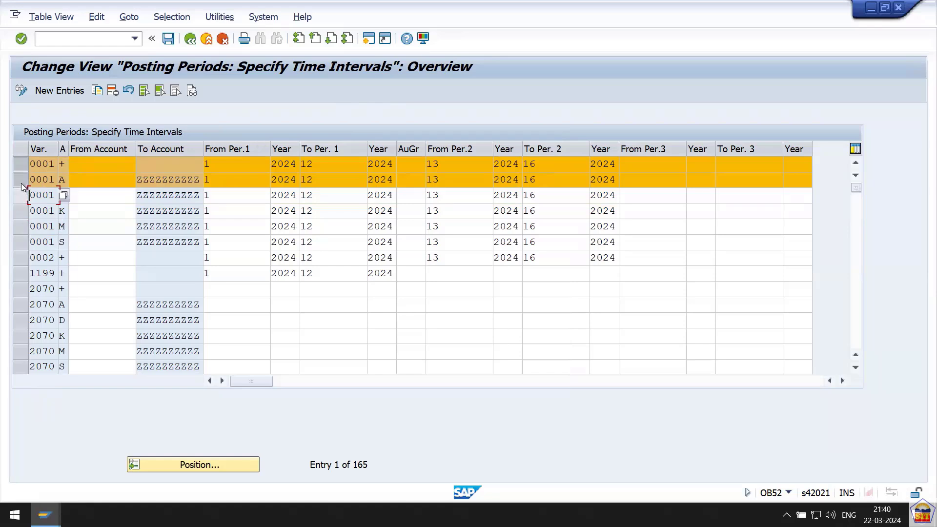
{"action": "left_click", "coordinate": [19, 180]}
{"action": "left_click", "coordinate": [19, 166]}
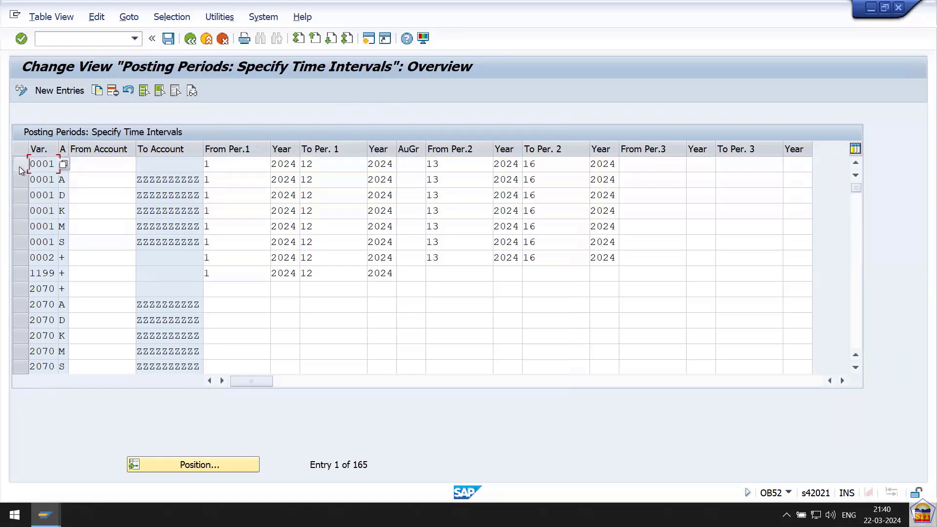
{"action": "left_click", "coordinate": [19, 166]}
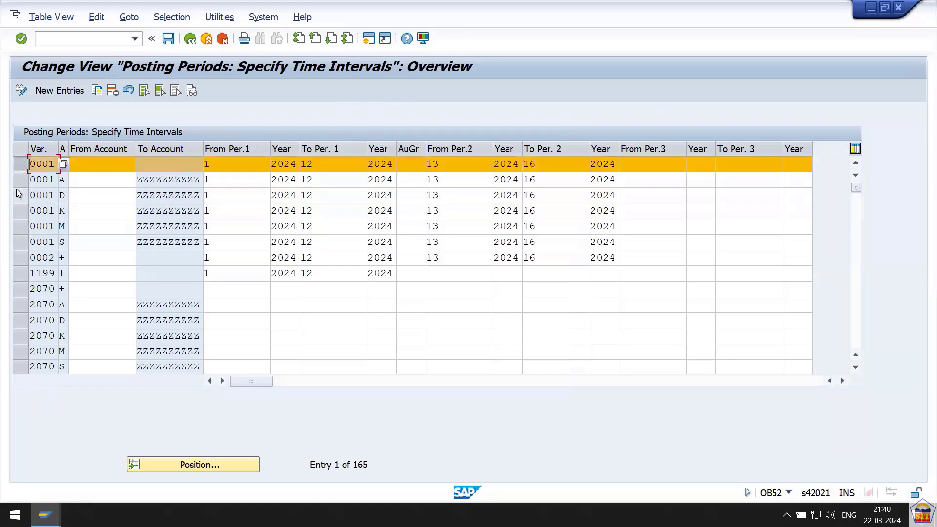
{"action": "left_click", "coordinate": [17, 180]}
{"action": "left_click", "coordinate": [17, 198]}
{"action": "left_click", "coordinate": [17, 208]}
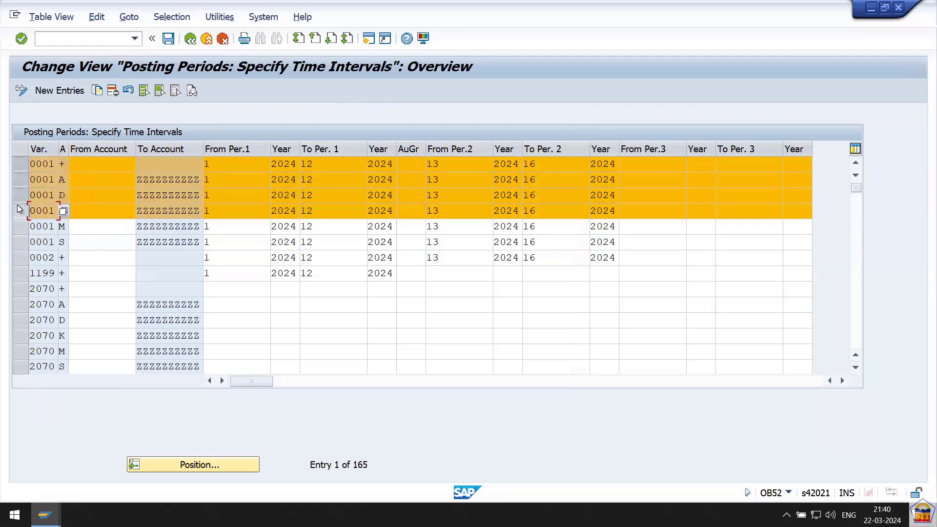
{"action": "left_click", "coordinate": [17, 205]}
{"action": "left_click", "coordinate": [17, 198]}
{"action": "left_click", "coordinate": [16, 179]}
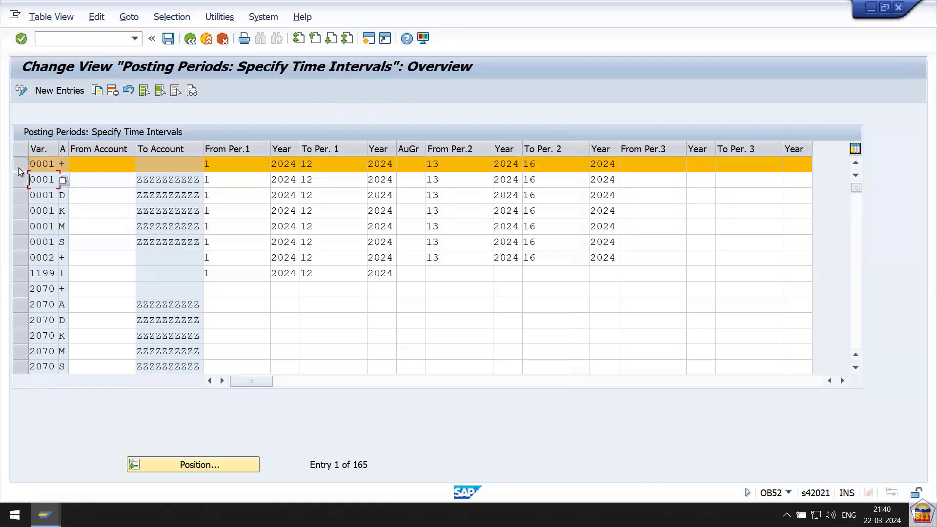
{"action": "left_click", "coordinate": [18, 168]}
Step: Create a new time interval entry for posting period variant 2266 with account type +, valid for all account types
{"action": "left_click", "coordinate": [63, 92]}
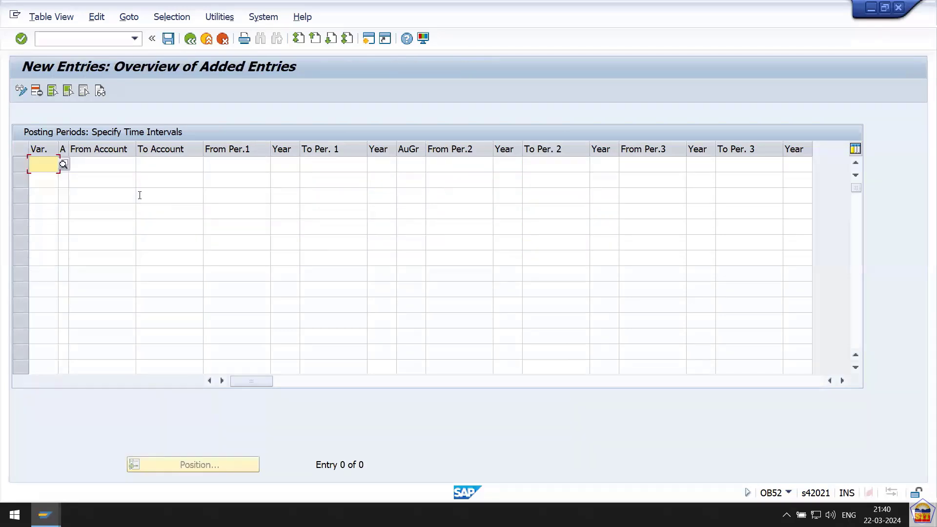
{"action": "type", "text": "2266"}
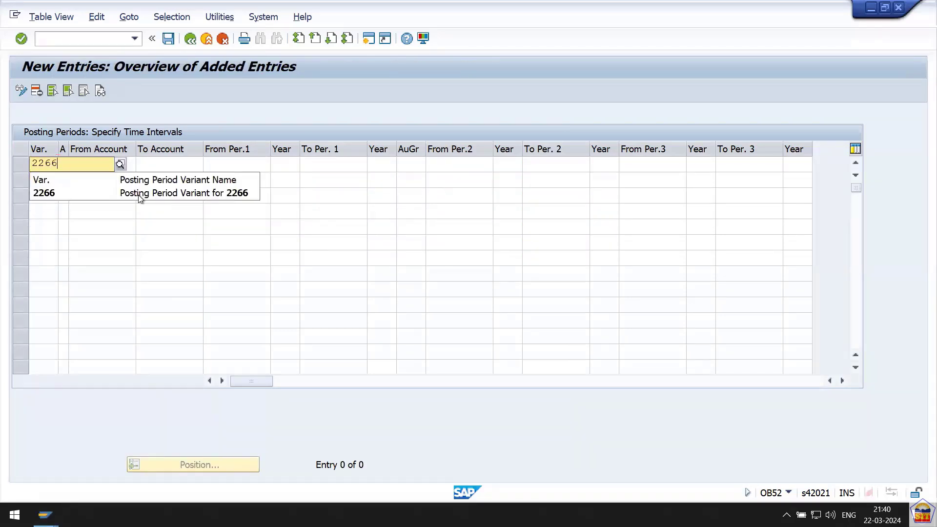
{"action": "left_click", "coordinate": [141, 195]}
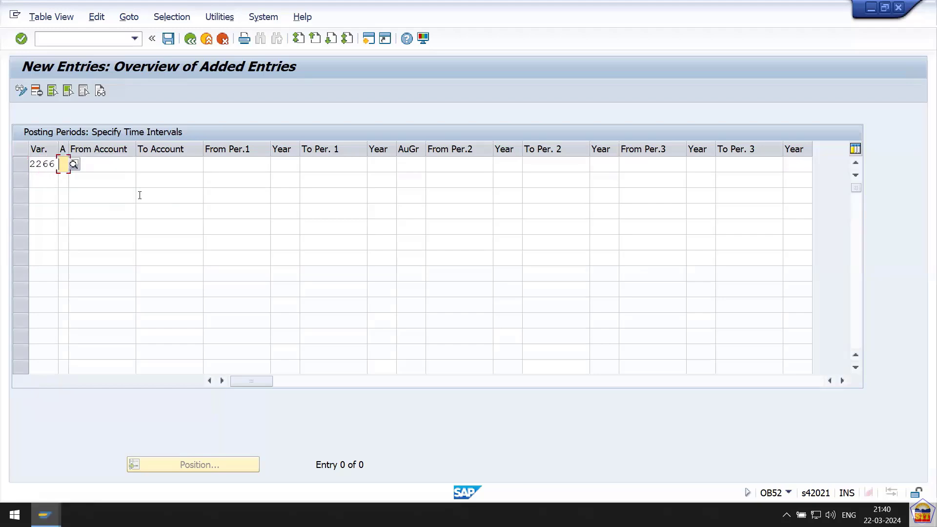
{"action": "left_click", "coordinate": [74, 165]}
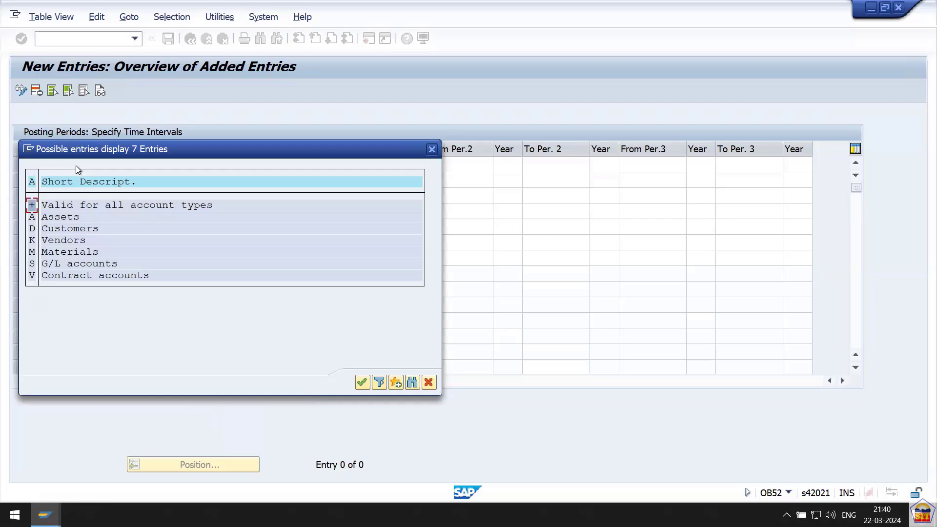
{"action": "double_click", "coordinate": [58, 208]}
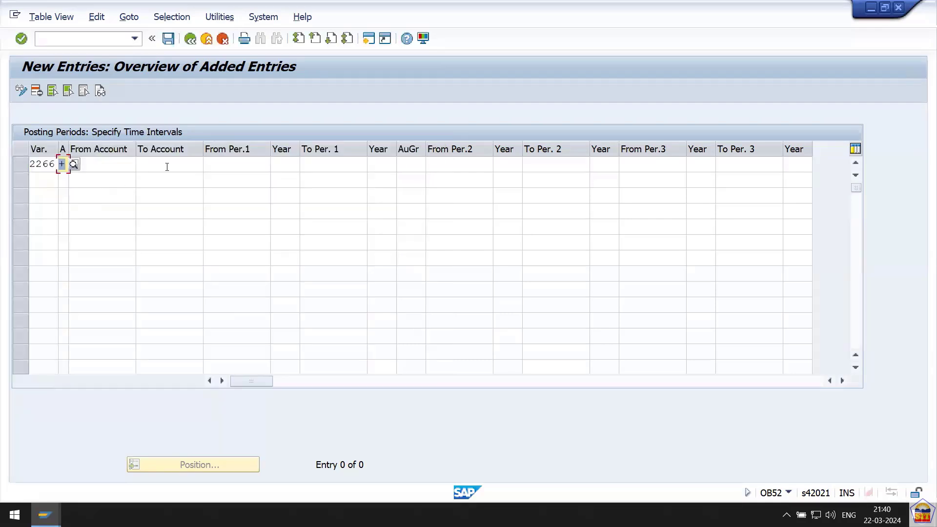
Step: Set both the from and to years of the first period interval to 2024, leaving the account range blank
{"action": "left_click", "coordinate": [167, 167]}
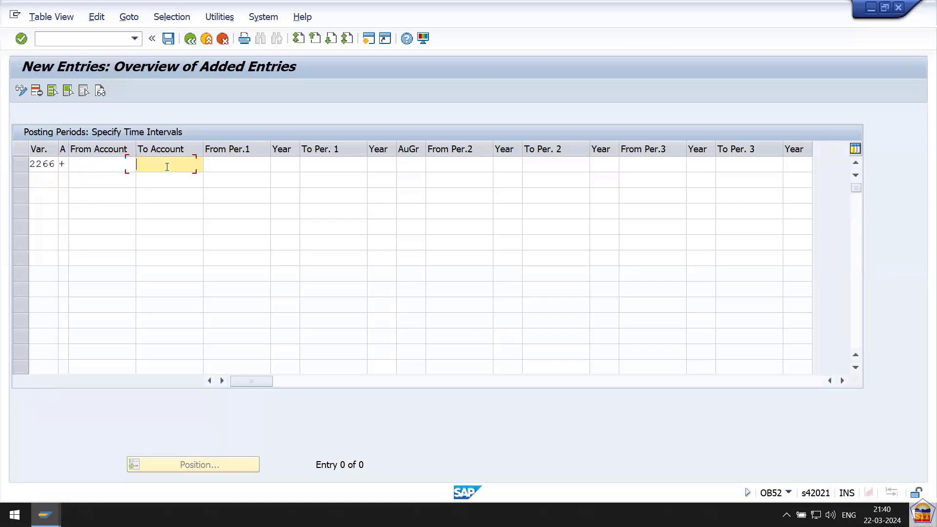
{"action": "key", "text": "Tab"}
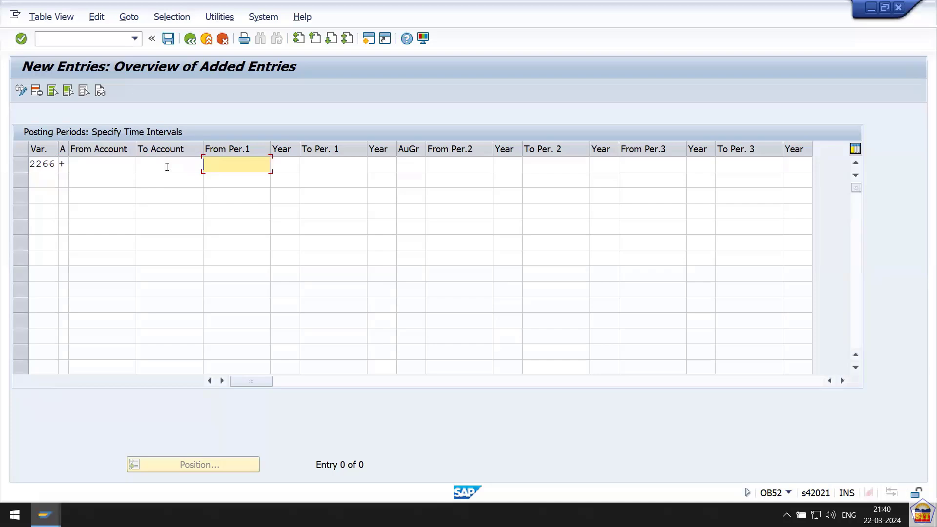
{"action": "key", "text": "Tab"}
{"action": "type", "text": "2"}
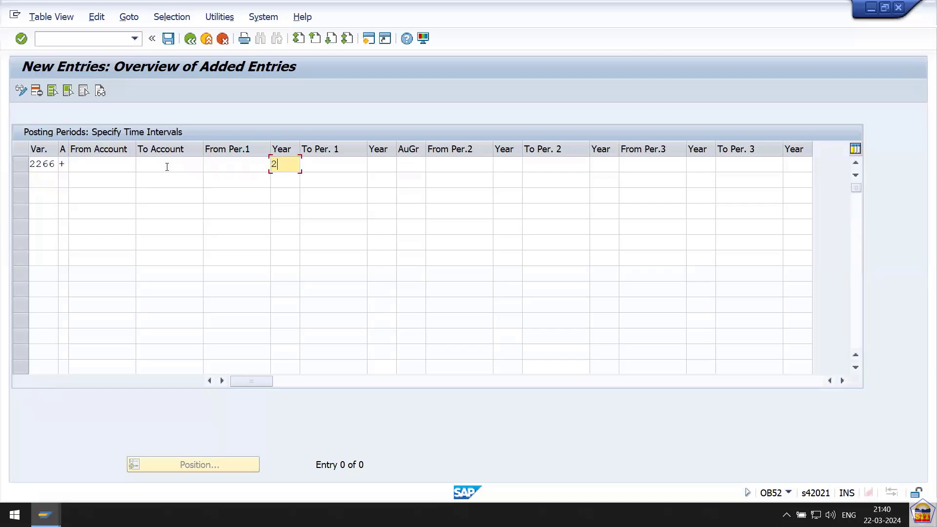
{"action": "type", "text": "024"}
{"action": "key", "text": "Tab"}
{"action": "key", "text": "Tab"}
{"action": "key", "text": "Tab"}
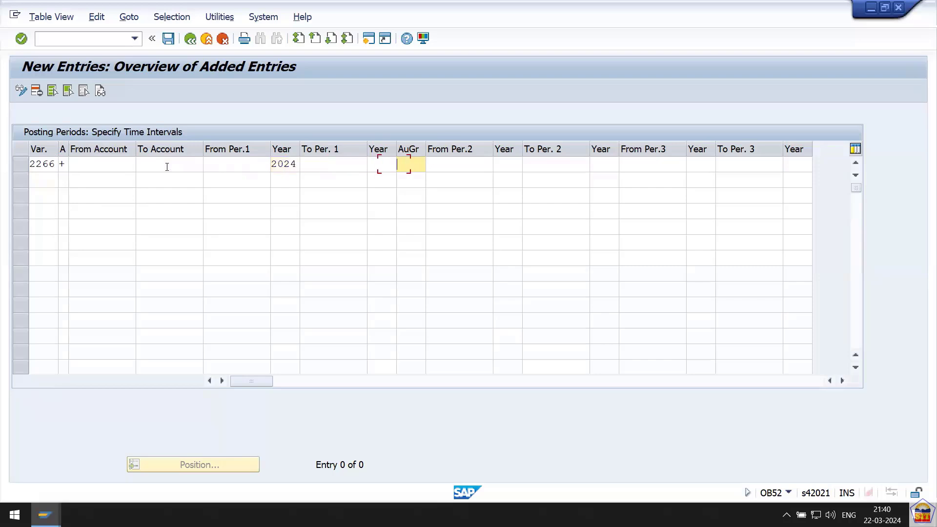
{"action": "key", "text": "shift+Tab"}
{"action": "type", "text": "202"}
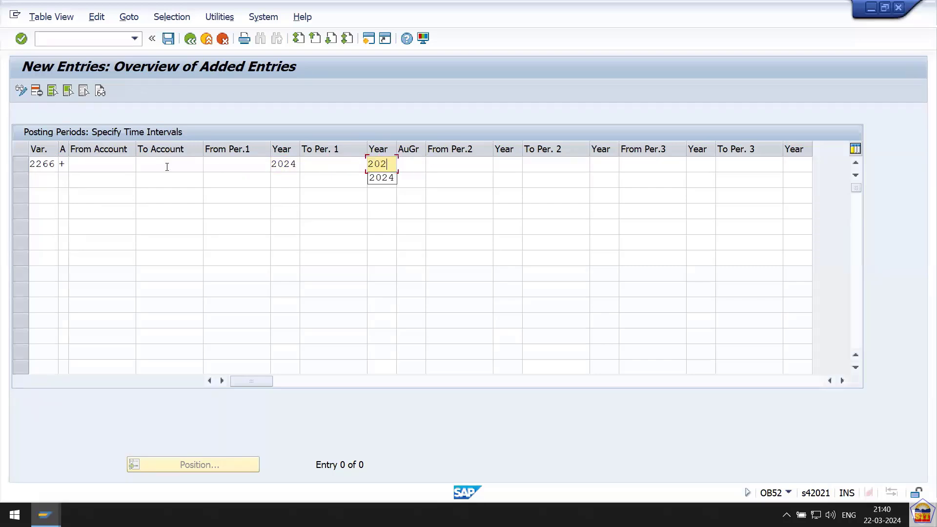
{"action": "type", "text": "4"}
Step: Set both the from and to years of the second period interval to 2024
{"action": "key", "text": "Tab"}
{"action": "key", "text": "Tab"}
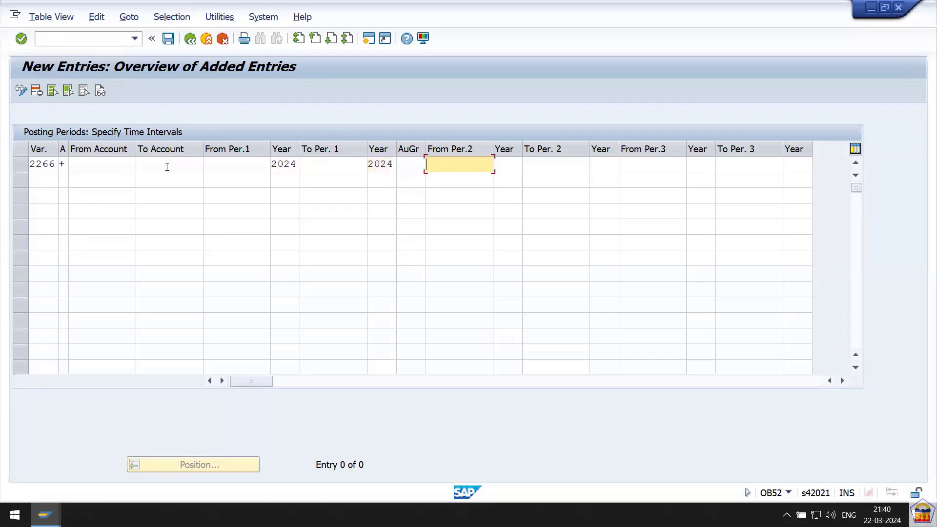
{"action": "key", "text": "Tab"}
{"action": "type", "text": "2024"}
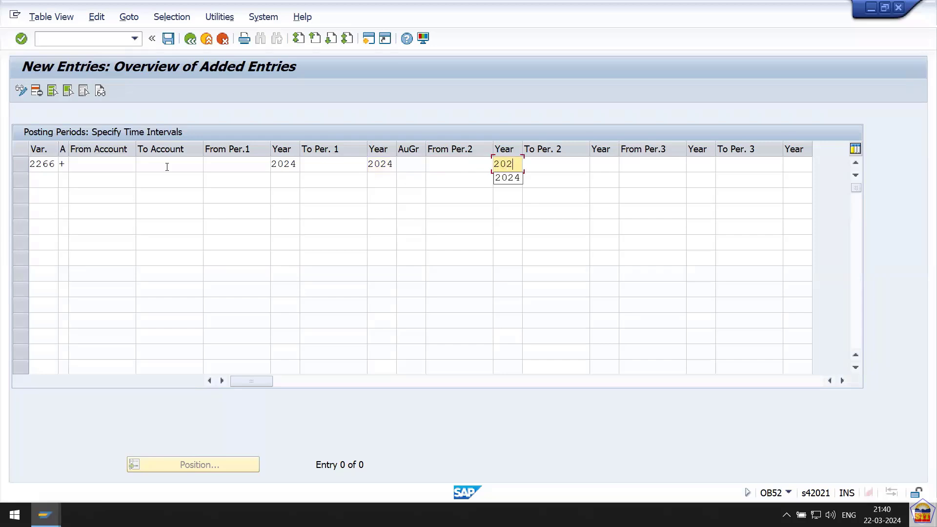
{"action": "key", "text": "Tab"}
{"action": "key", "text": "Tab"}
{"action": "type", "text": "2024"}
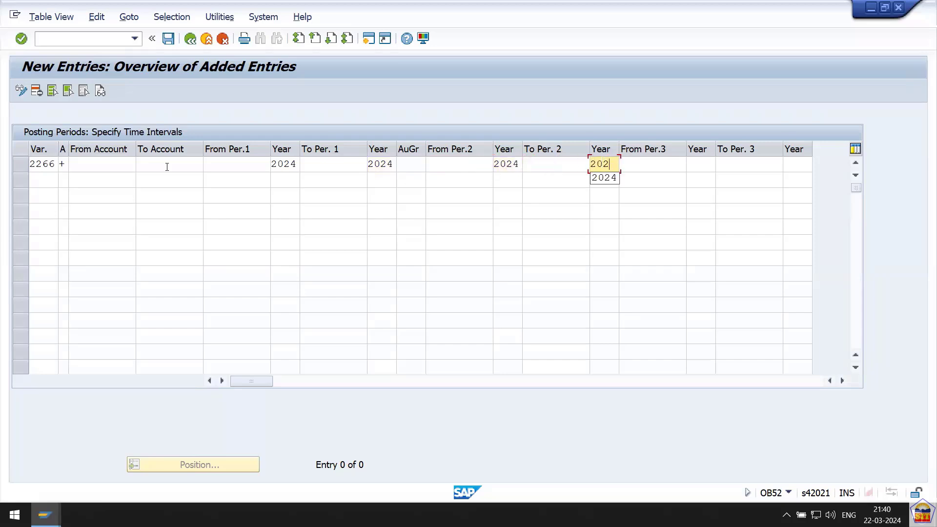
Step: Set the first interval of the variant 2266 entry to run from period 3 to period 3
{"action": "key", "text": "shift+Tab"}
{"action": "key", "text": "shift+Tab"}
{"action": "key", "text": "shift+Tab"}
{"action": "key", "text": "shift+Tab"}
{"action": "key", "text": "shift+Tab"}
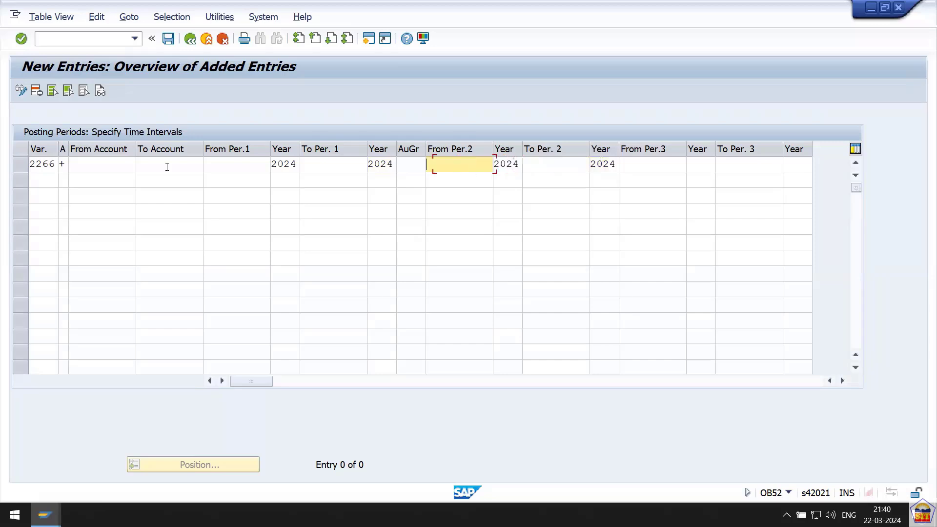
{"action": "key", "text": "shift+Tab"}
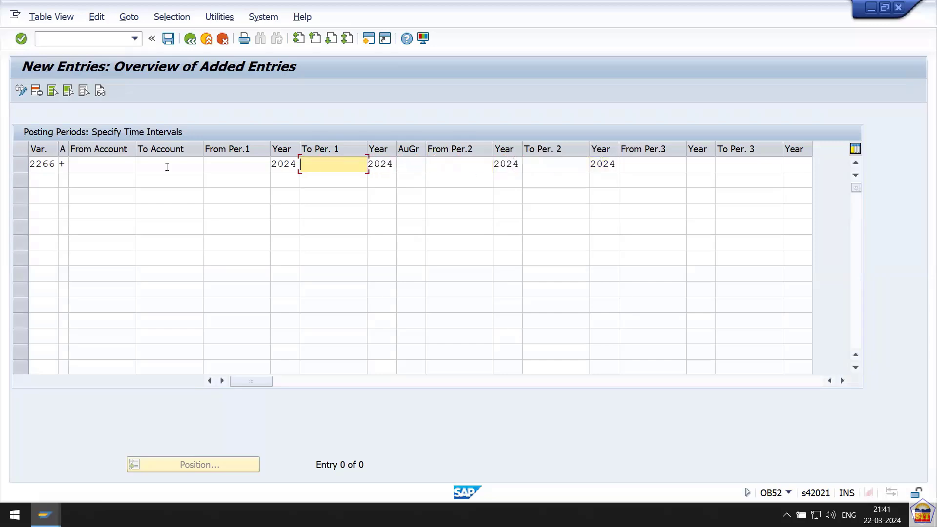
{"action": "type", "text": "3"}
{"action": "key", "text": "Tab"}
{"action": "key", "text": "Tab"}
{"action": "key", "text": "Tab"}
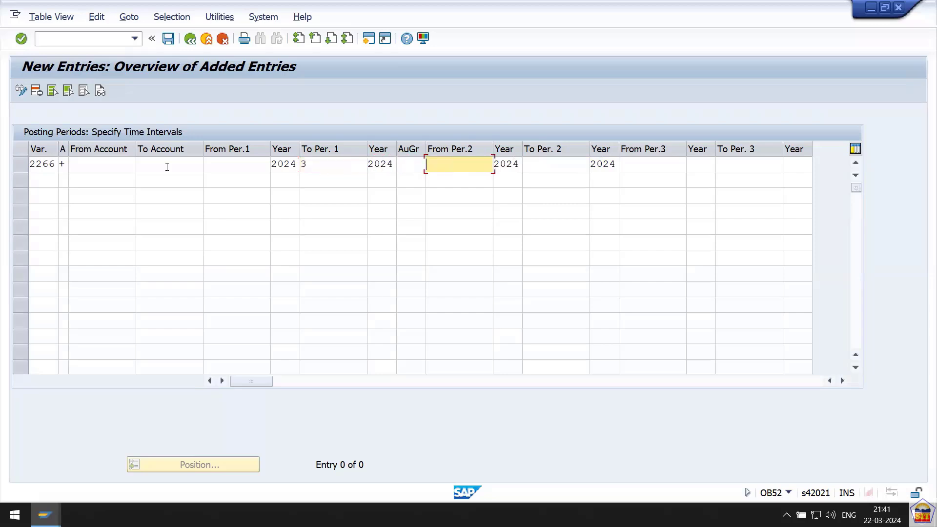
{"action": "key", "text": "shift+Tab"}
{"action": "key", "text": "shift+Tab"}
{"action": "key", "text": "shift+Tab"}
{"action": "key", "text": "shift+Tab"}
{"action": "key", "text": "shift+Tab"}
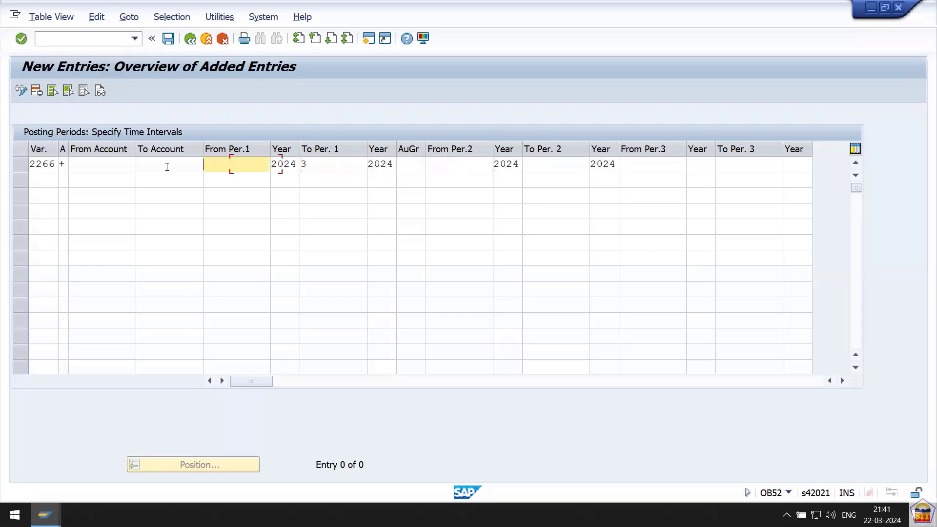
{"action": "type", "text": "3"}
Step: Set the second interval to run from period 13 to period 13 and confirm the variant 2266 entry
{"action": "key", "text": "Tab"}
{"action": "key", "text": "Tab"}
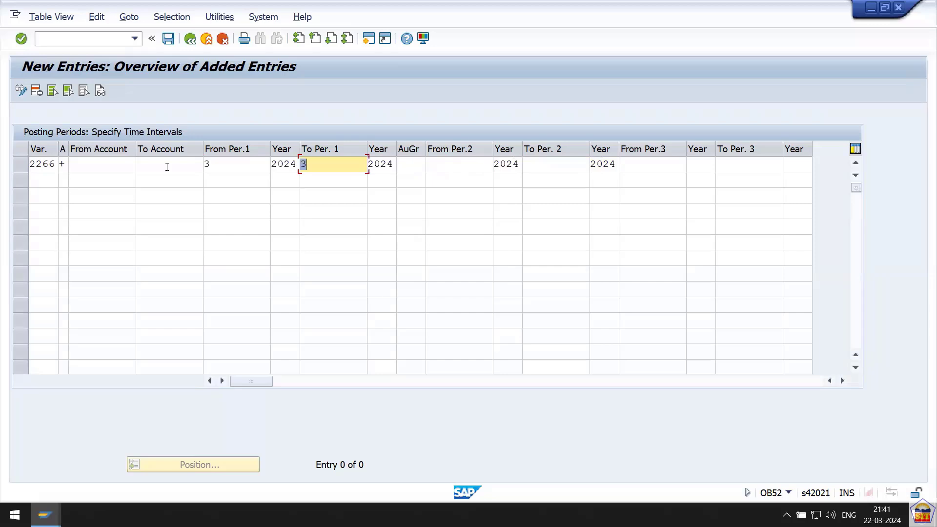
{"action": "key", "text": "Tab"}
{"action": "key", "text": "Tab"}
{"action": "key", "text": "Tab"}
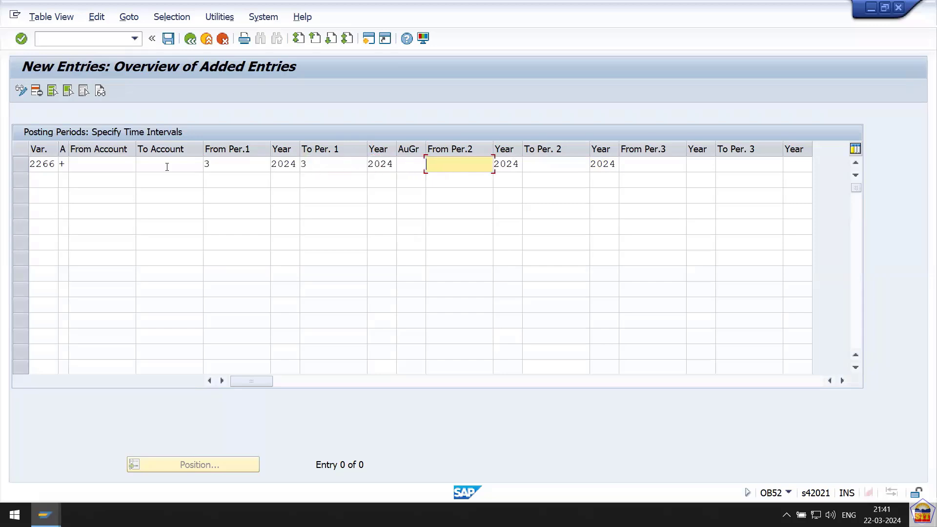
{"action": "key", "text": "Tab"}
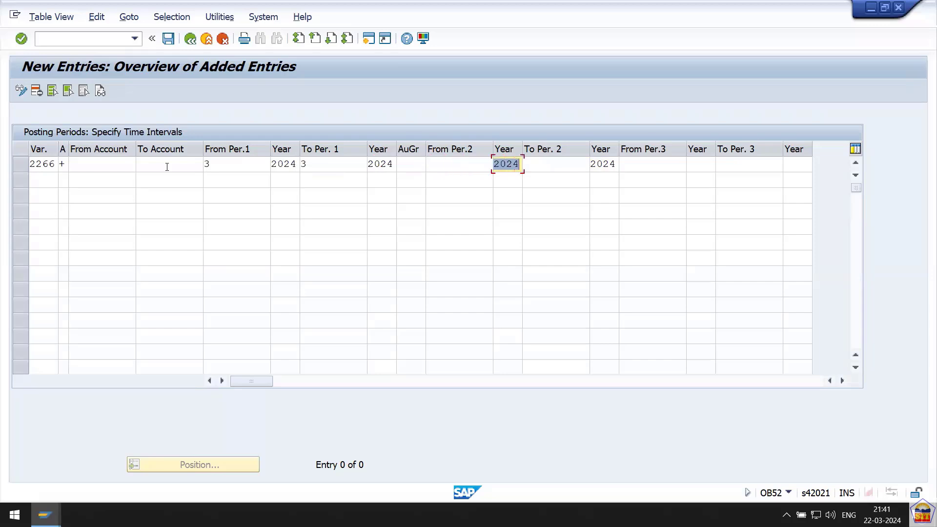
{"action": "key", "text": "shift+Tab"}
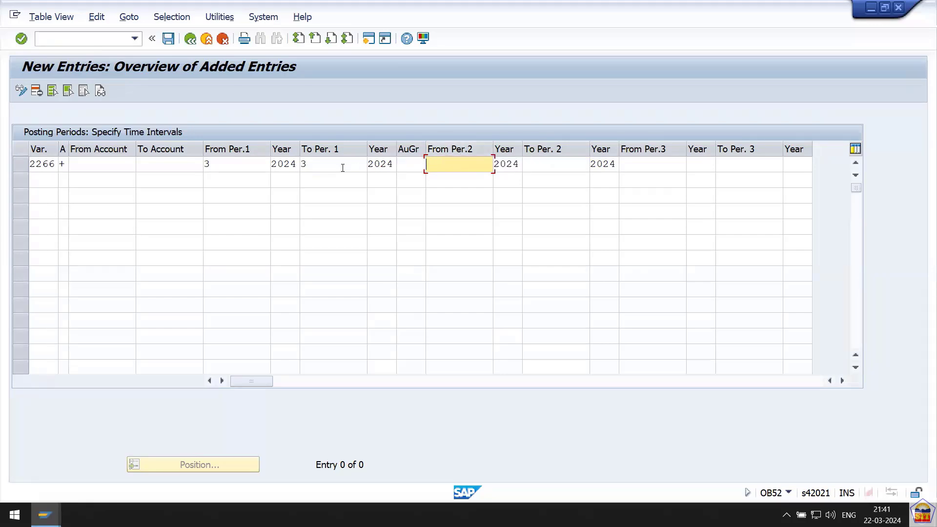
{"action": "type", "text": "13"}
{"action": "key", "text": "Tab"}
{"action": "key", "text": "Tab"}
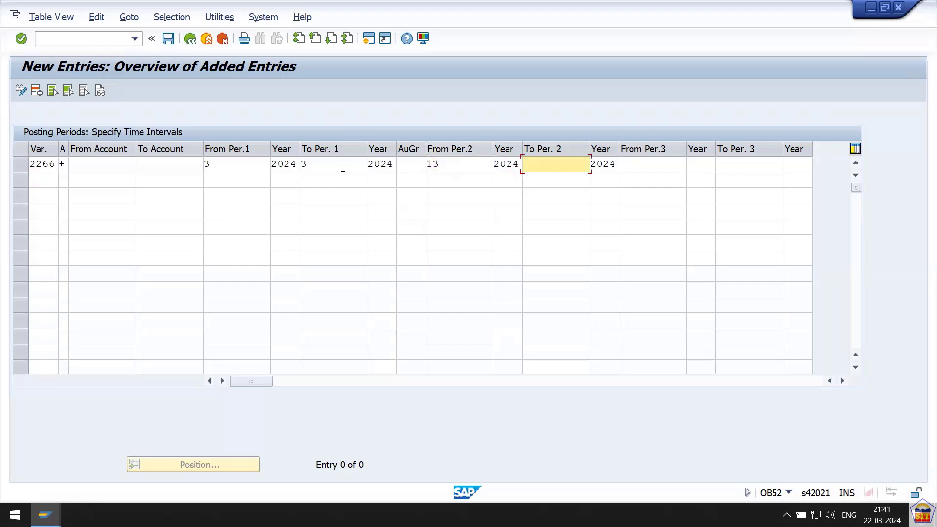
{"action": "type", "text": "13"}
{"action": "key", "text": "Return"}
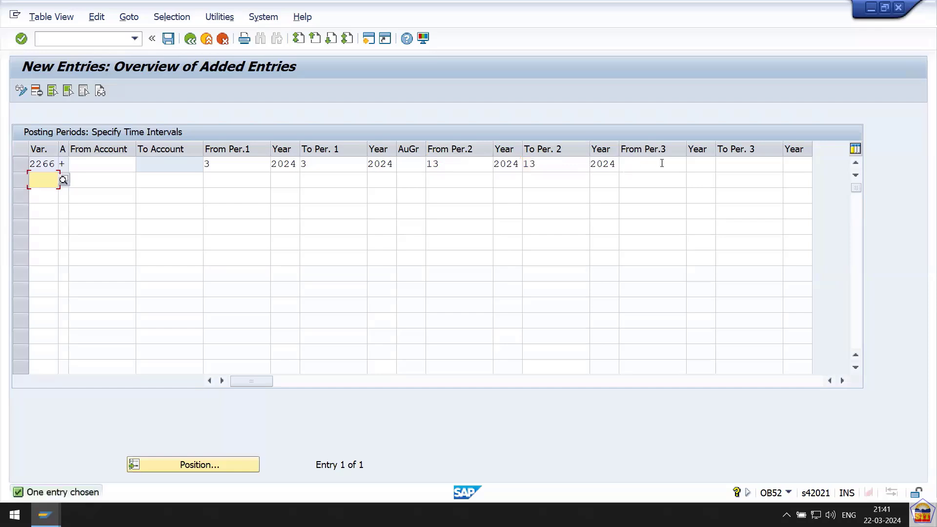
Step: Examine the third interval's from and to period fields in the variant 2266 entry
{"action": "left_click", "coordinate": [662, 164]}
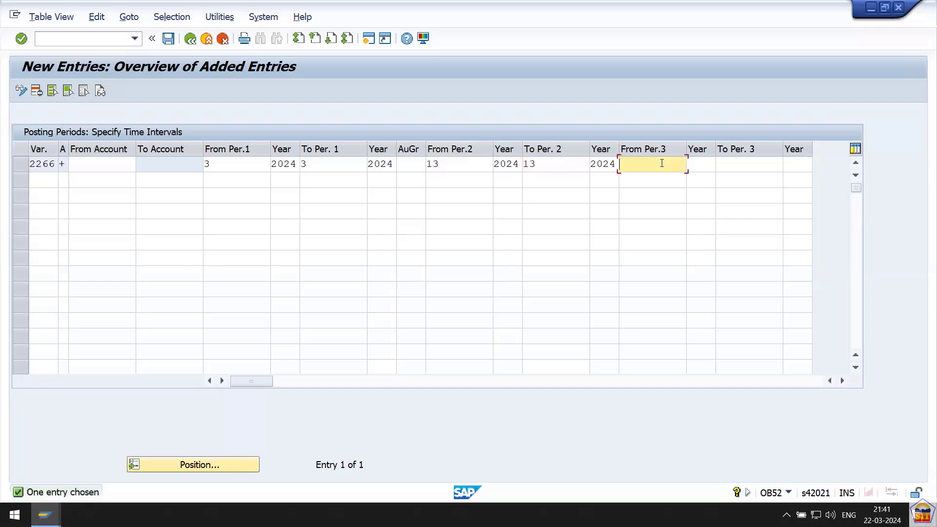
{"action": "left_click", "coordinate": [731, 165]}
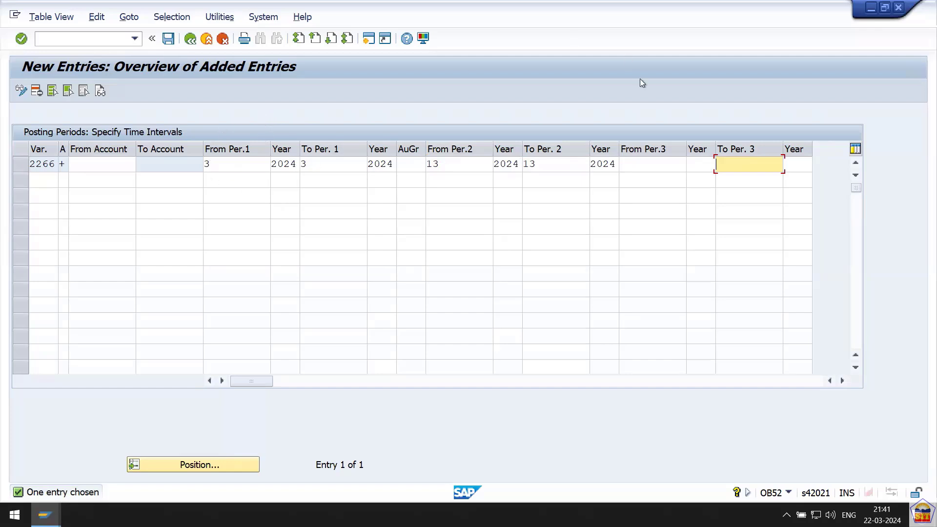
{"action": "left_click", "coordinate": [648, 168]}
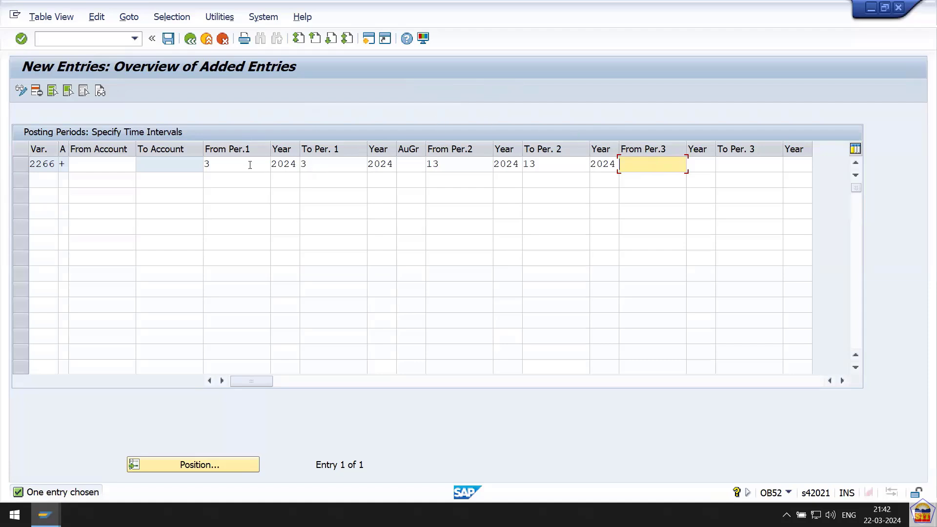
Step: Compare the from and to period fields of the first and third intervals in the variant 2266 entry
{"action": "left_click", "coordinate": [727, 163]}
{"action": "left_click", "coordinate": [663, 168]}
{"action": "left_click", "coordinate": [238, 163]}
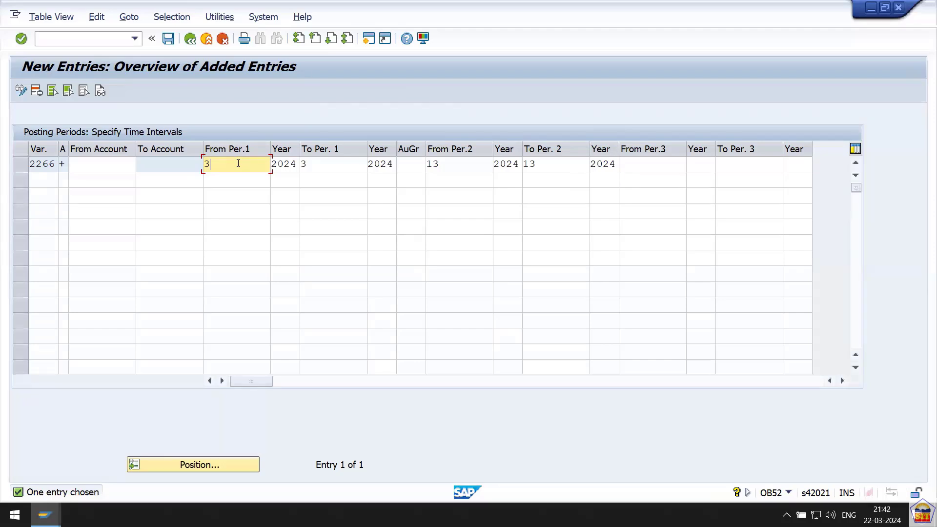
{"action": "left_click", "coordinate": [656, 169]}
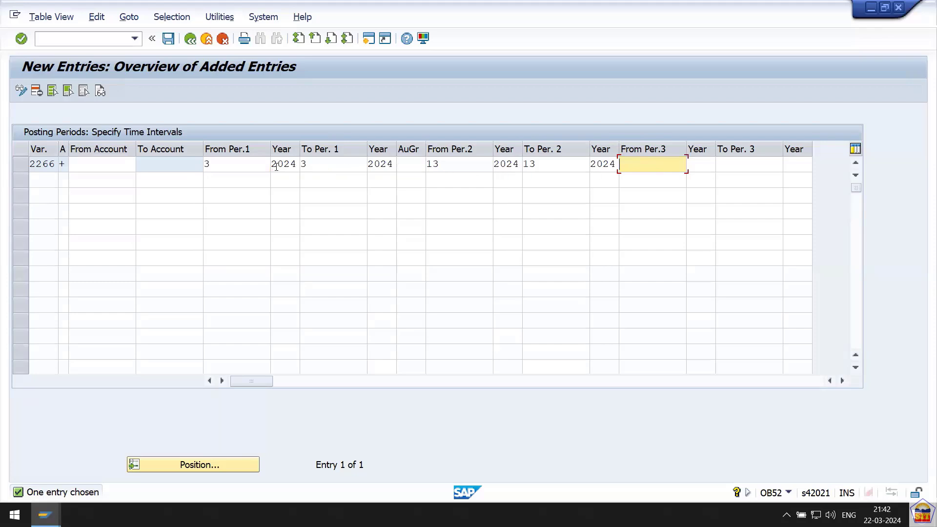
{"action": "left_click_drag", "start_coordinate": [242, 168], "coordinate": [202, 168]}
{"action": "left_click_drag", "start_coordinate": [326, 168], "coordinate": [290, 164]}
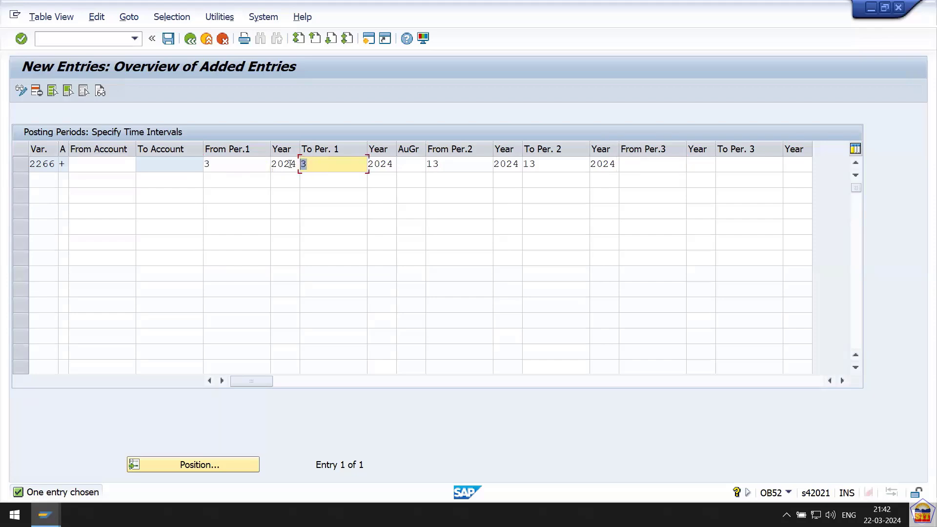
{"action": "left_click", "coordinate": [643, 165]}
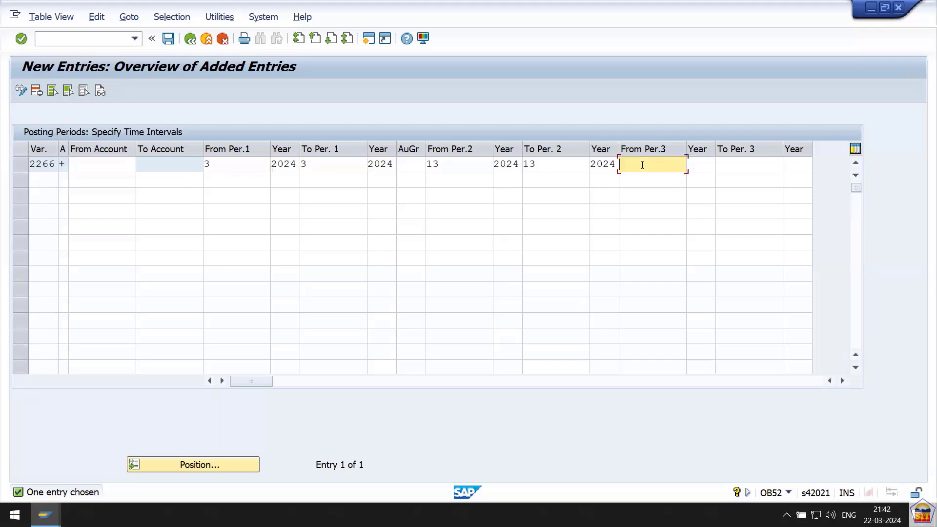
{"action": "left_click", "coordinate": [724, 166]}
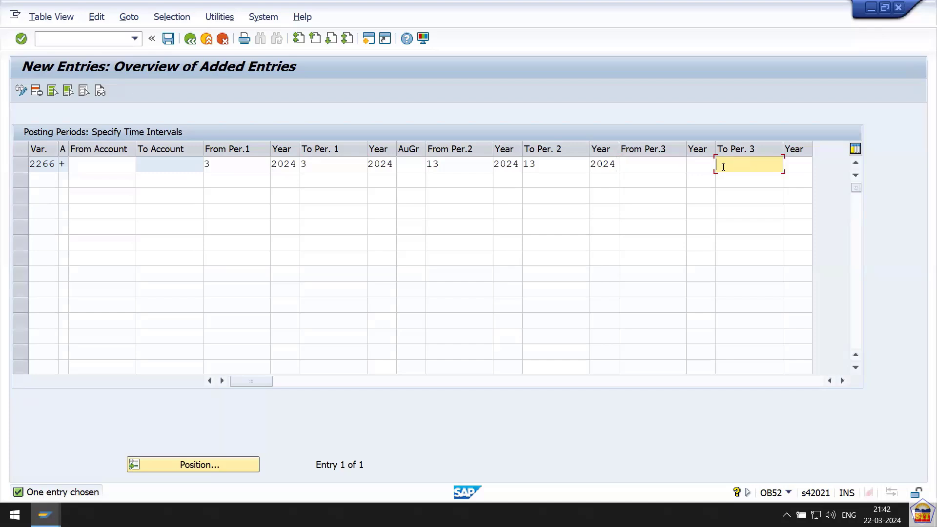
{"action": "left_click", "coordinate": [656, 169]}
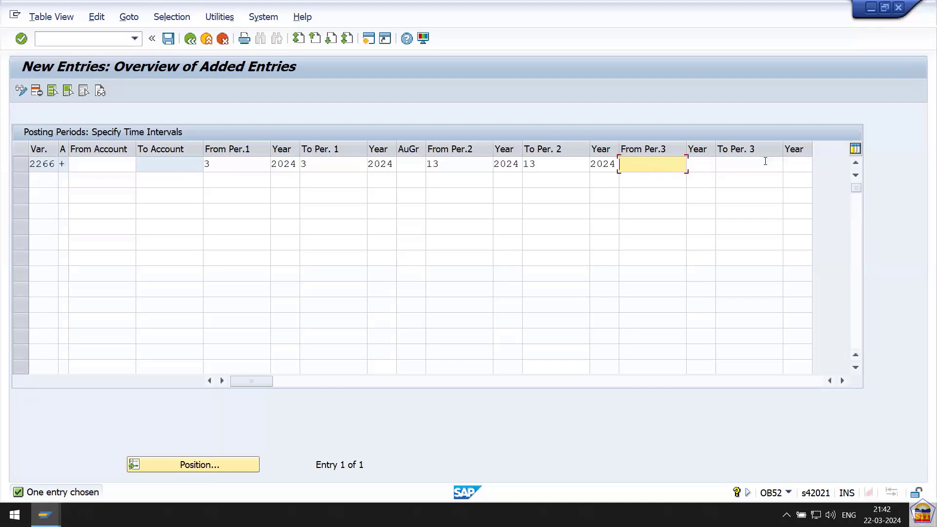
{"action": "left_click", "coordinate": [759, 163]}
{"action": "left_click", "coordinate": [654, 167]}
{"action": "left_click", "coordinate": [202, 162]}
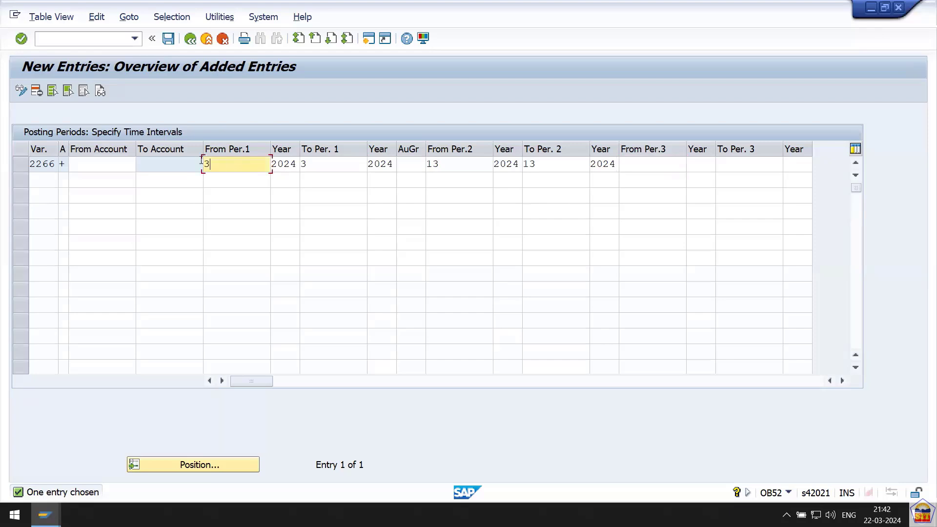
Step: Save the variant 2266 entry under the proposed customizing request and return to the IMG structure
{"action": "left_click", "coordinate": [168, 38]}
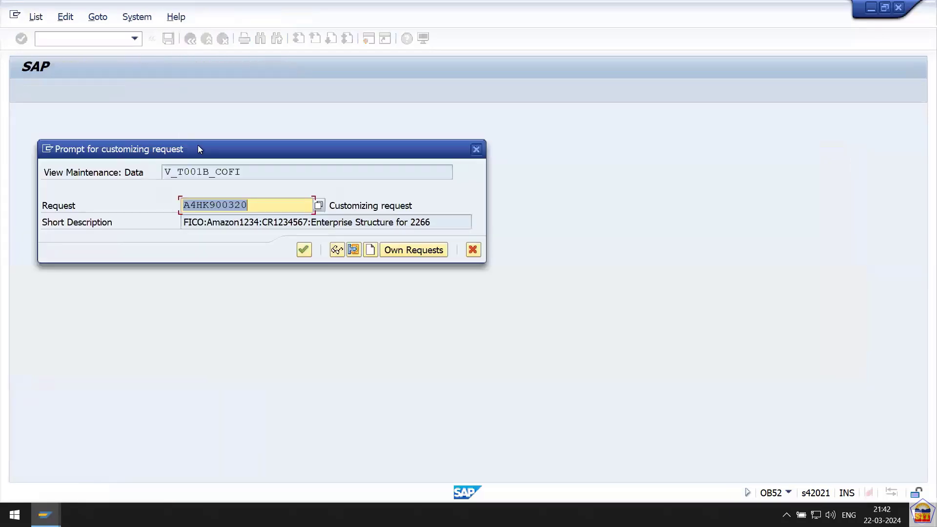
{"action": "key", "text": "Return"}
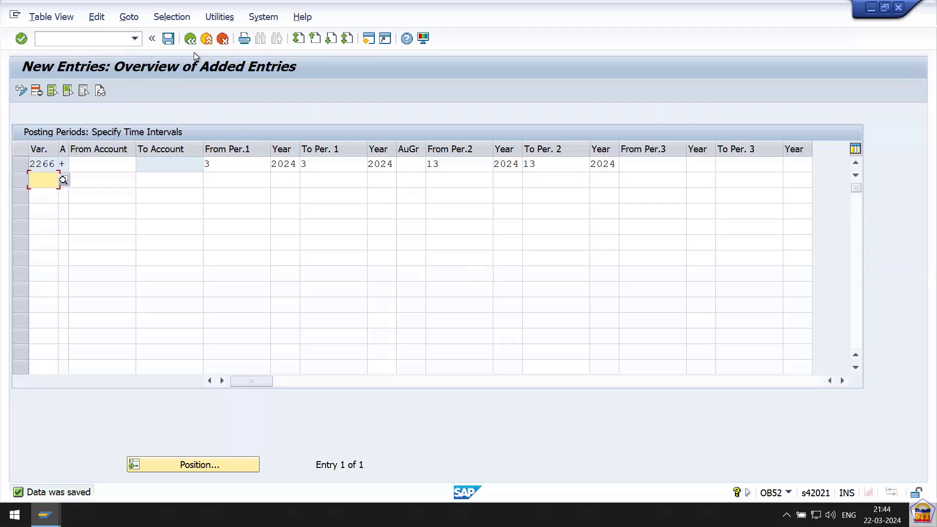
{"action": "left_click", "coordinate": [190, 39]}
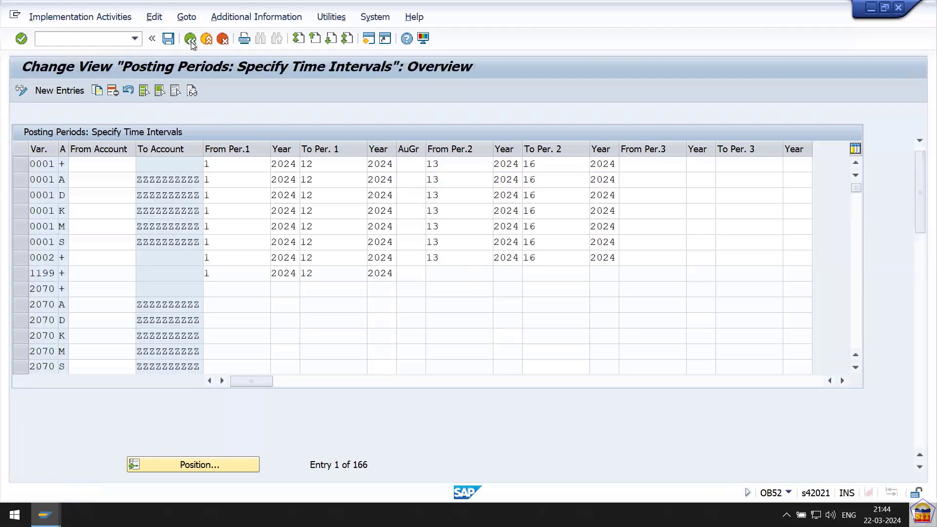
{"action": "left_click", "coordinate": [191, 40]}
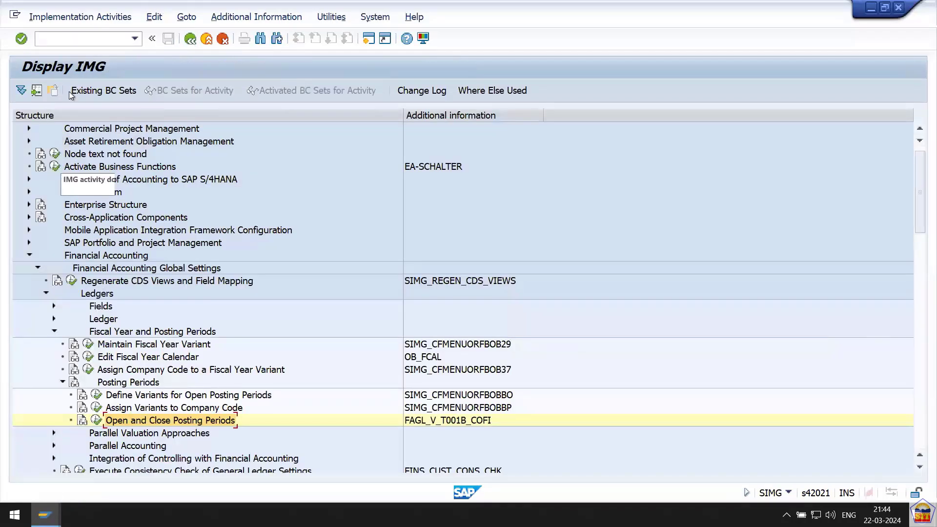
Step: Return to SAP Easy Access with /n, open the SAP Fiori Launchpad favorite and continue past the browser's certificate warning
{"action": "type", "text": "/"}
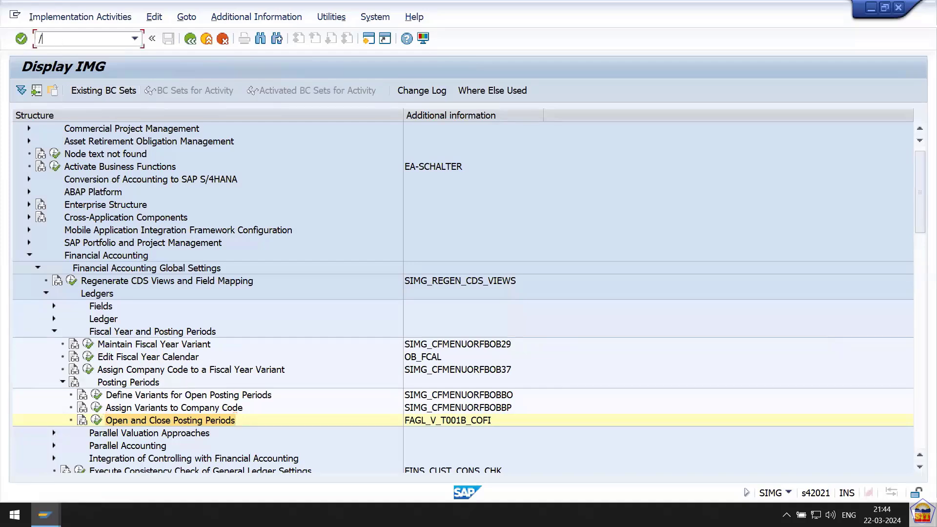
{"action": "type", "text": "n"}
{"action": "key", "text": "Return"}
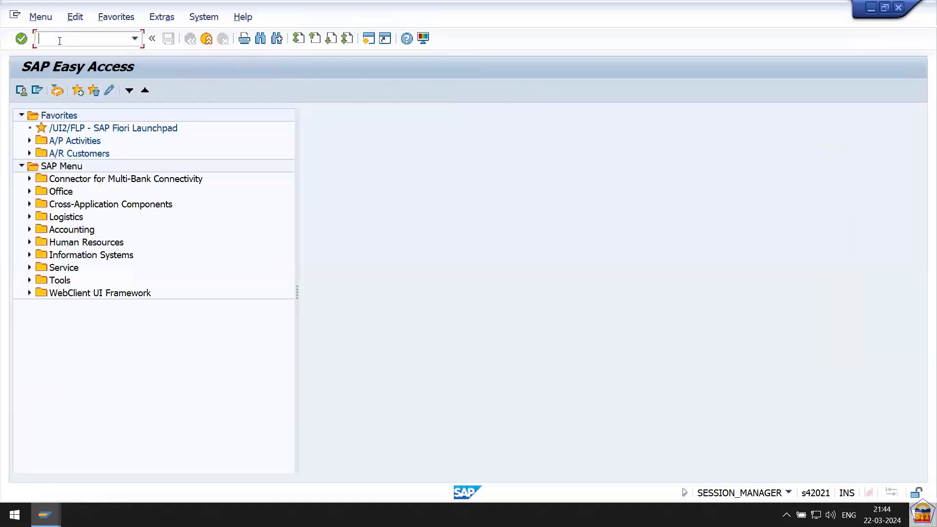
{"action": "double_click", "coordinate": [150, 130]}
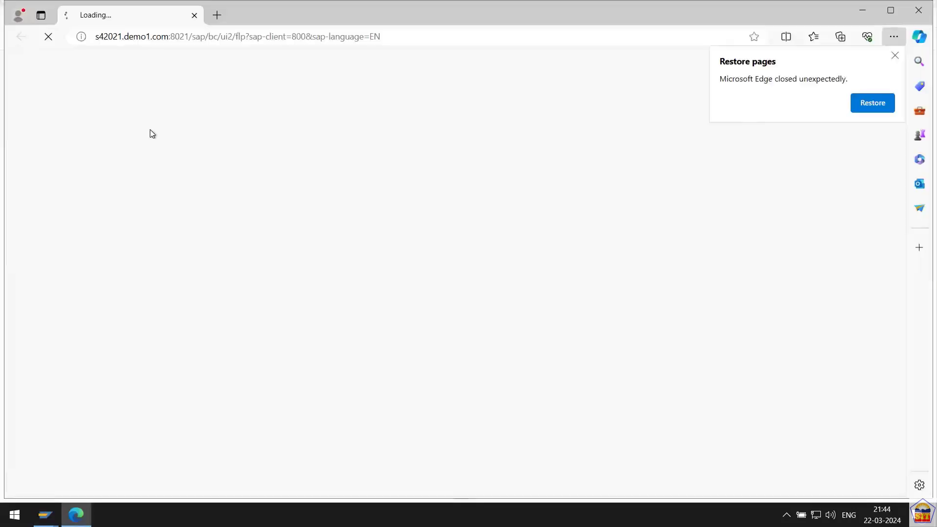
{"action": "left_click", "coordinate": [894, 55]}
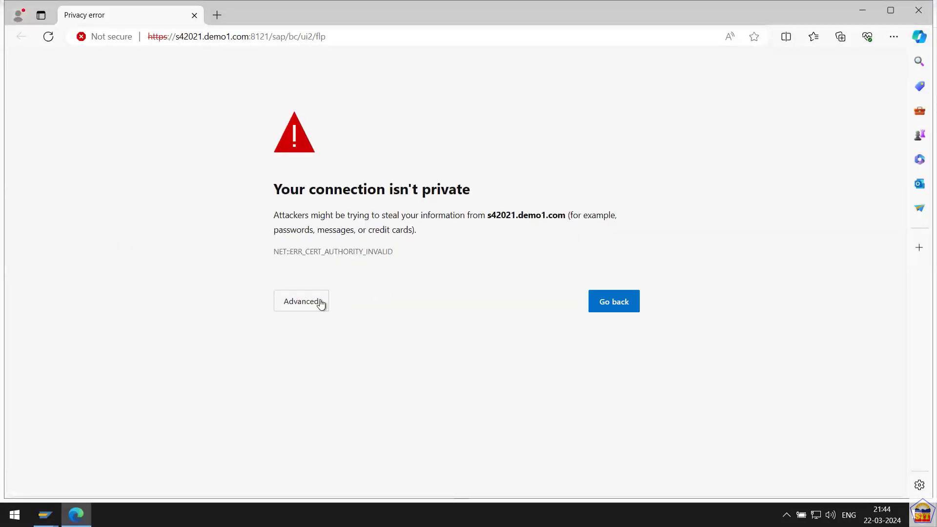
{"action": "left_click", "coordinate": [302, 311]}
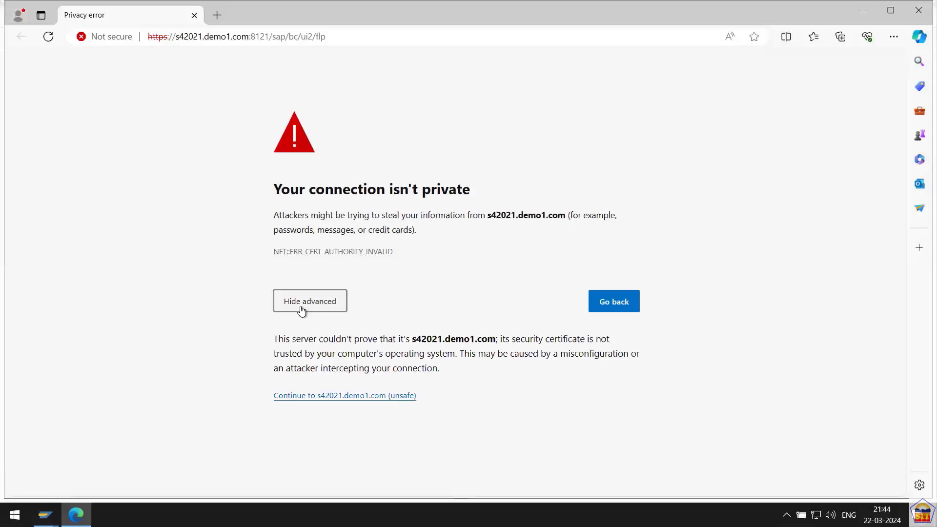
{"action": "left_click", "coordinate": [331, 399]}
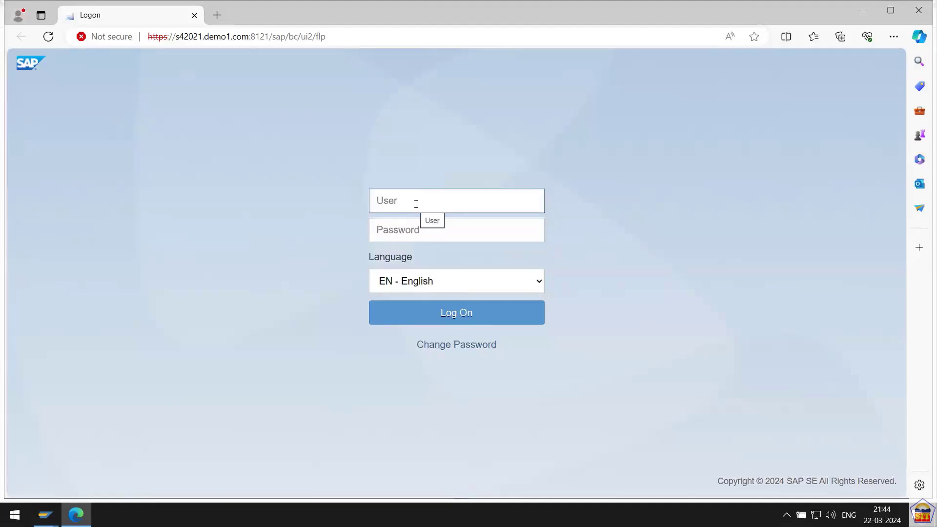
Step: Log on to the SAP Fiori Launchpad with the user name and the account password
{"action": "type", "text": "huser9"}
{"action": "key", "text": "Tab"}
{"action": "type", "text": "••••••"}
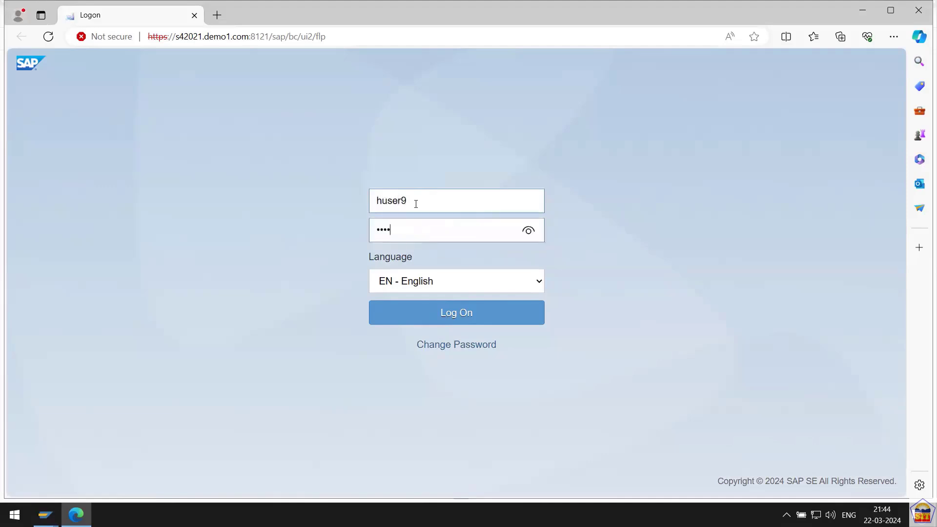
{"action": "type", "text": "•••••"}
{"action": "left_click", "coordinate": [466, 314]}
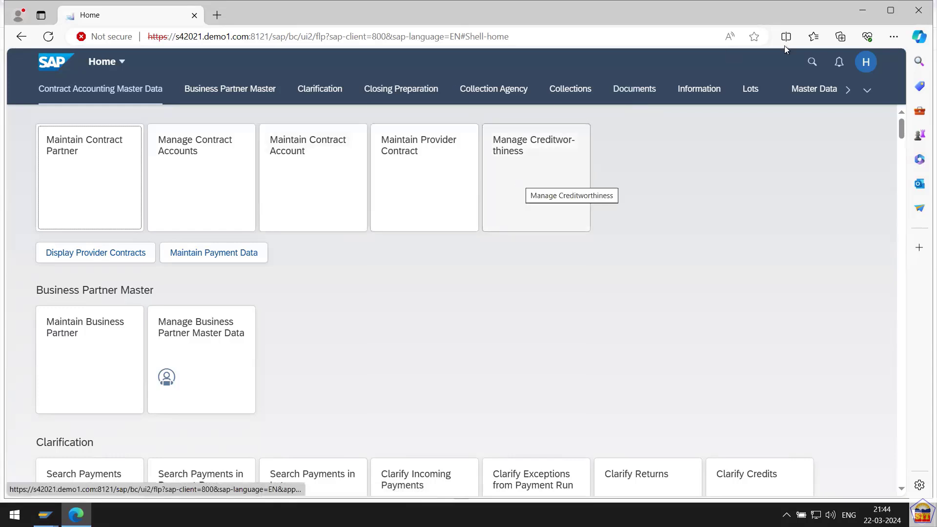
Step: Search the launchpad for "period" and open the Manage Posting Periods app
{"action": "left_click", "coordinate": [813, 62]}
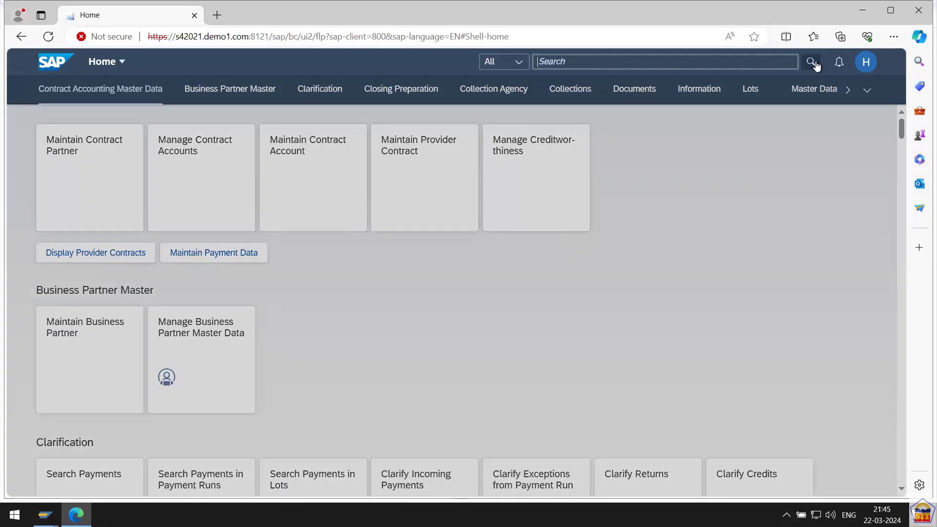
{"action": "type", "text": "period"}
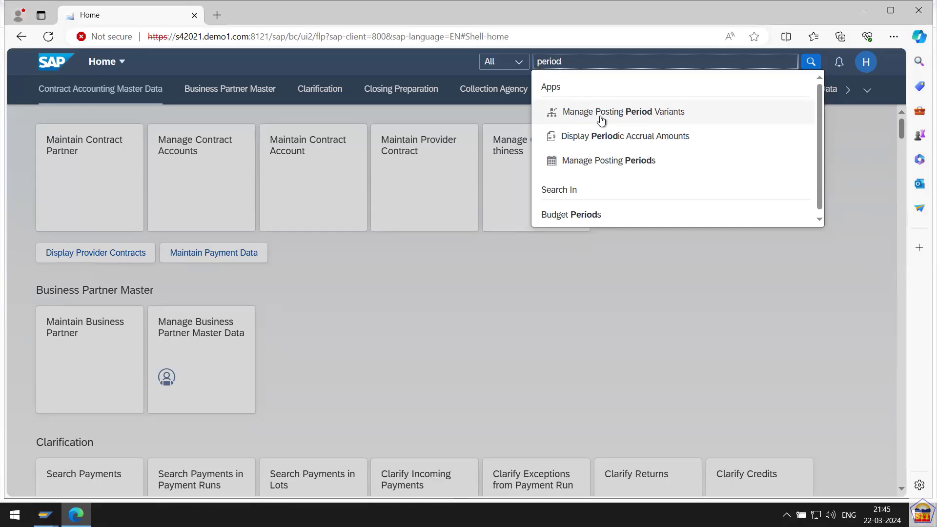
{"action": "left_click", "coordinate": [639, 161]}
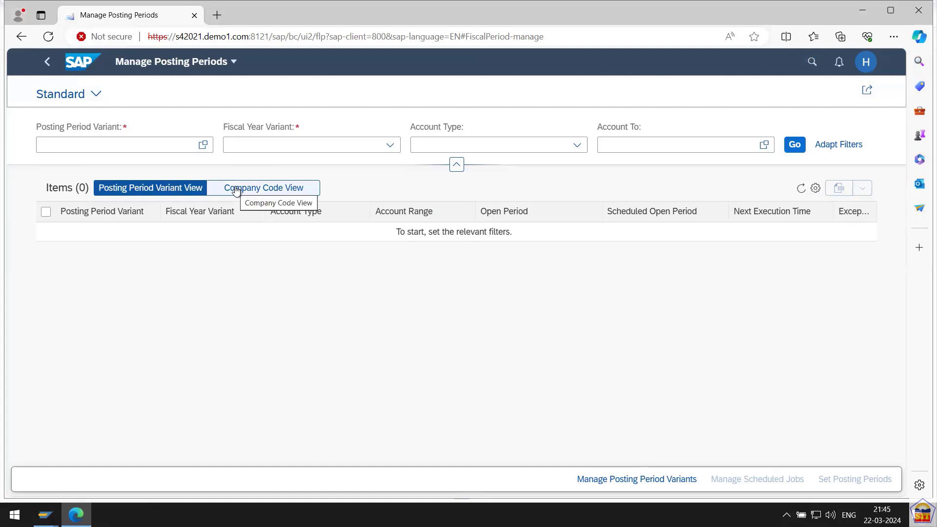
Step: Filter the posting periods by posting period variant 2266 and display the matching items
{"action": "left_click", "coordinate": [108, 144]}
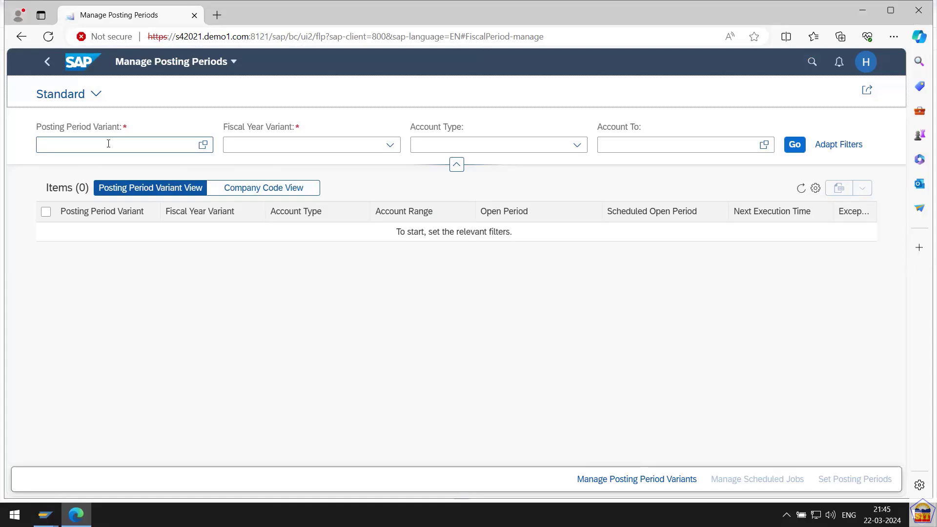
{"action": "left_click", "coordinate": [158, 144]}
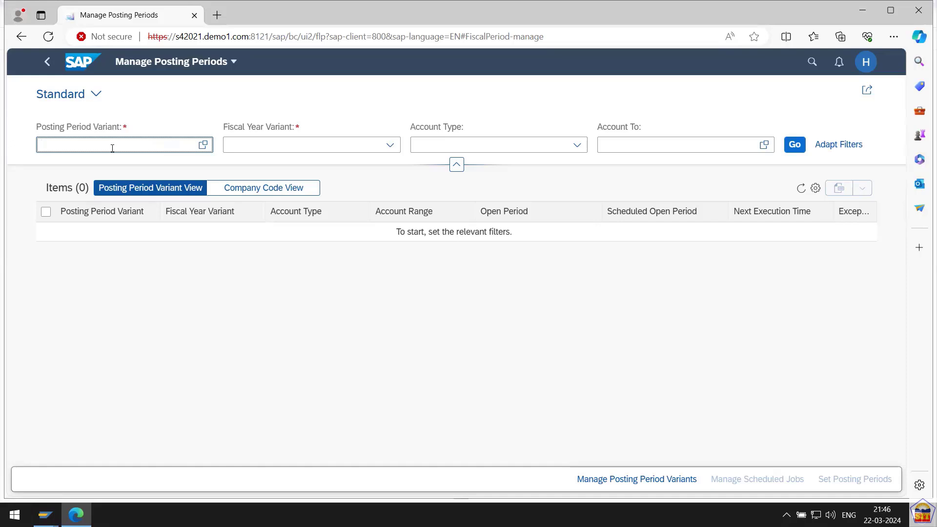
{"action": "type", "text": "2266"}
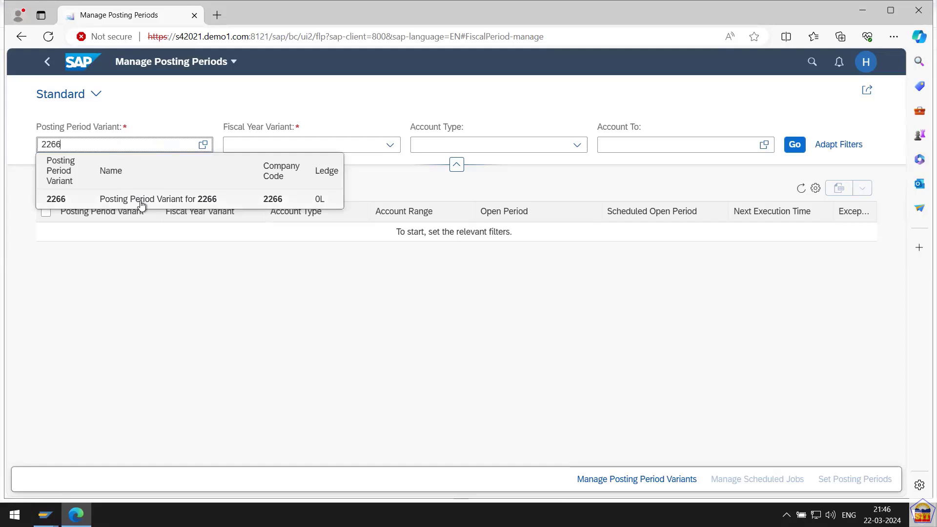
{"action": "left_click", "coordinate": [141, 199]}
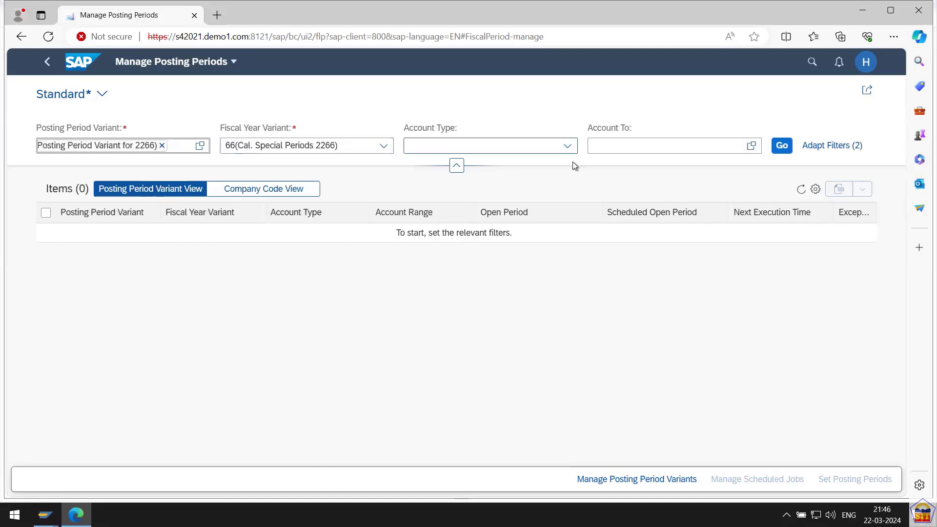
{"action": "left_click", "coordinate": [783, 146]}
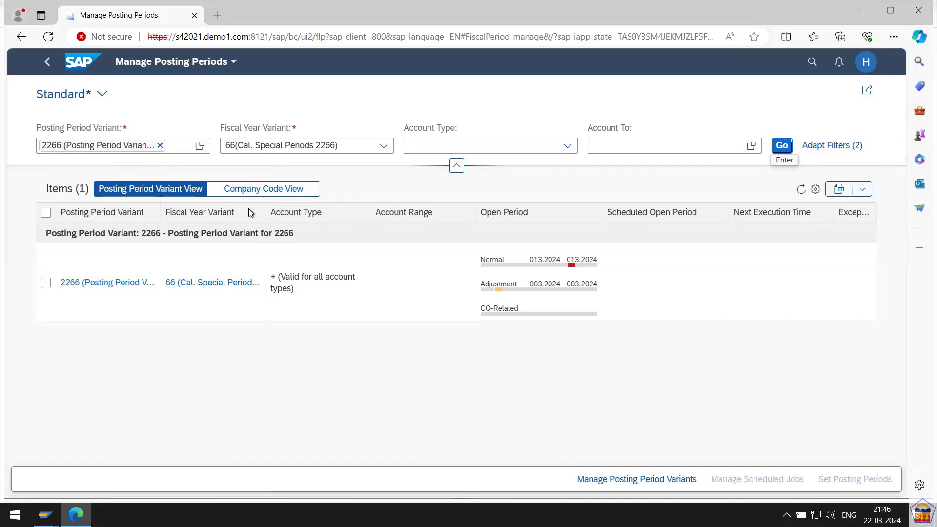
Step: View variant 2266 by company code, return to the Posting Period Variant View and examine its normal, adjustment and CO-related open periods
{"action": "left_click", "coordinate": [258, 190]}
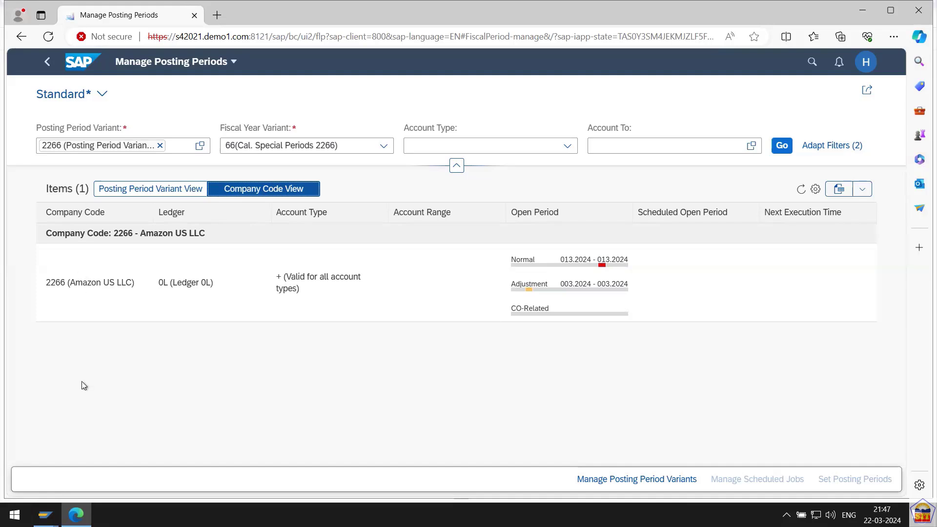
{"action": "left_click", "coordinate": [132, 195]}
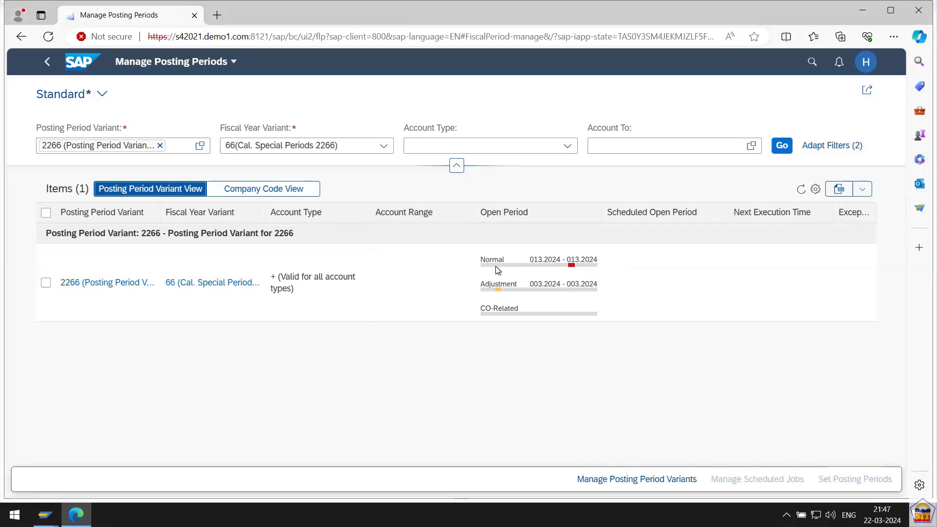
{"action": "mouse_move", "coordinate": [497, 265]}
{"action": "mouse_move", "coordinate": [506, 312]}
{"action": "mouse_move", "coordinate": [502, 289]}
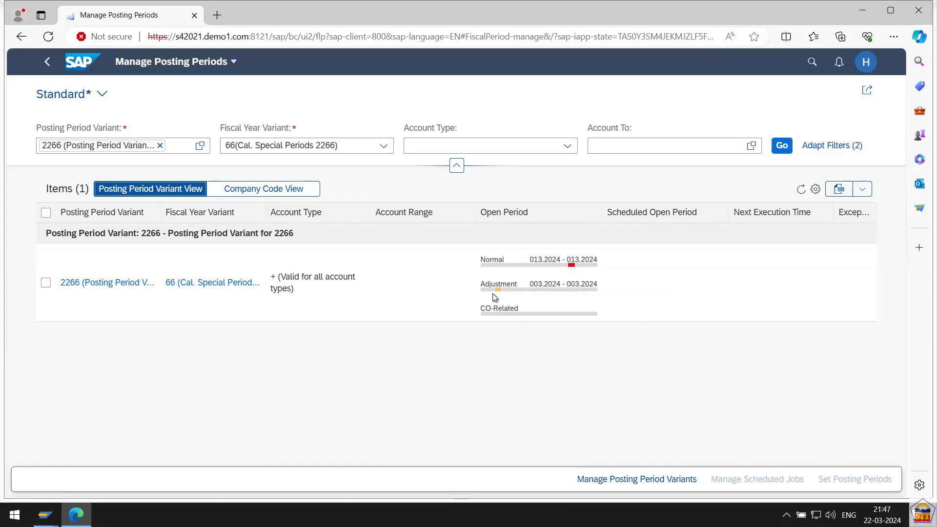
{"action": "mouse_move", "coordinate": [564, 265]}
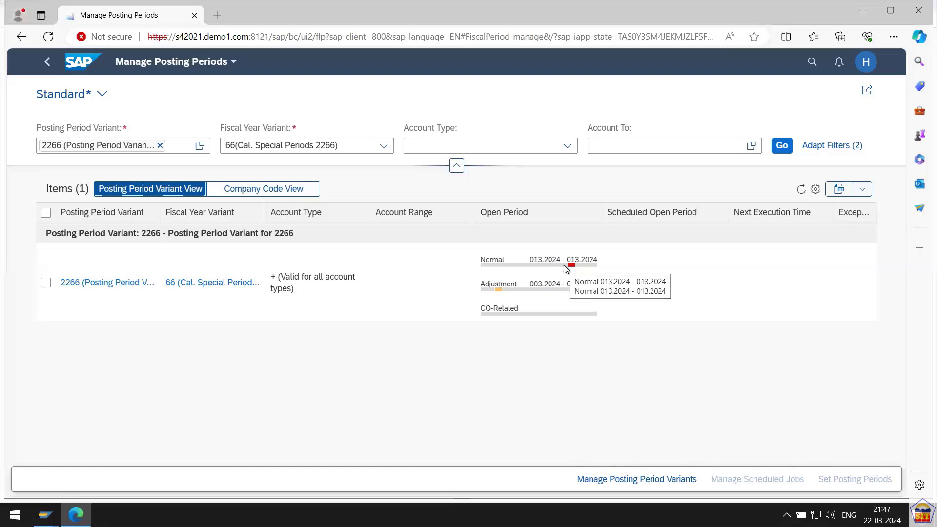
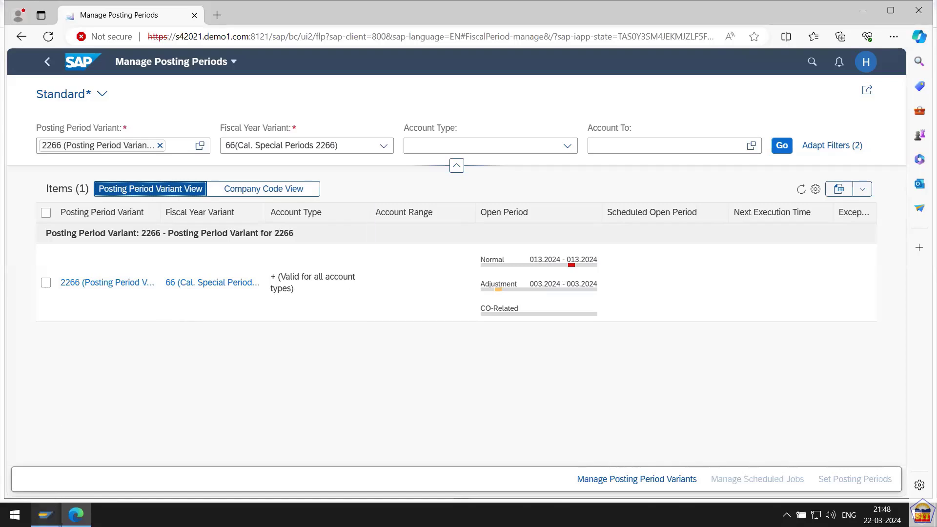
Step: Switch back to SAP Easy Access and open transaction ob52 for posting period variant 2266
{"action": "mouse_move", "coordinate": [45, 515]}
{"action": "left_click", "coordinate": [141, 467]}
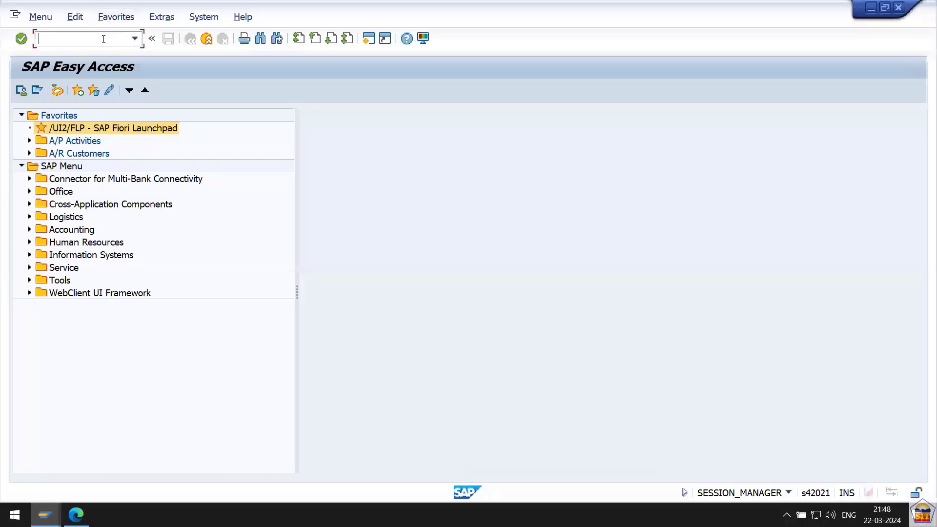
{"action": "type", "text": "ob52"}
{"action": "key", "text": "Return"}
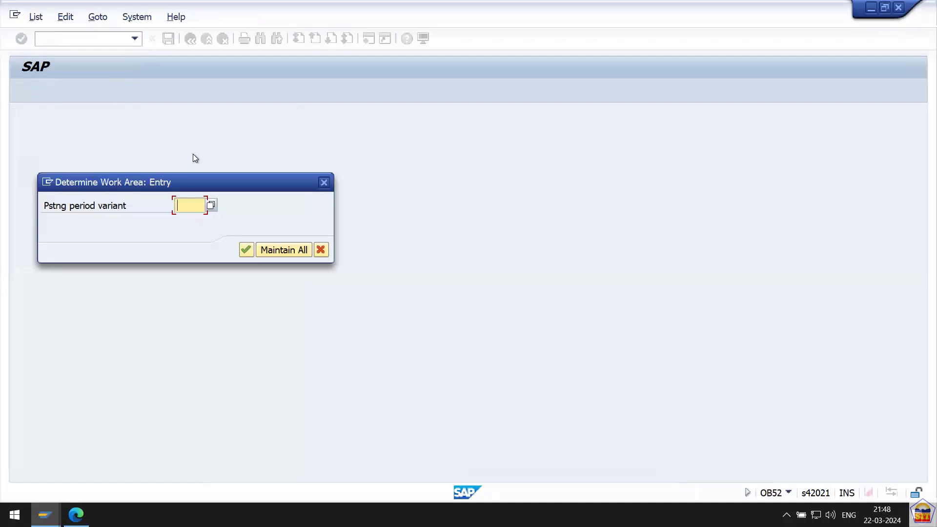
{"action": "type", "text": "1000"}
{"action": "key", "text": "Return"}
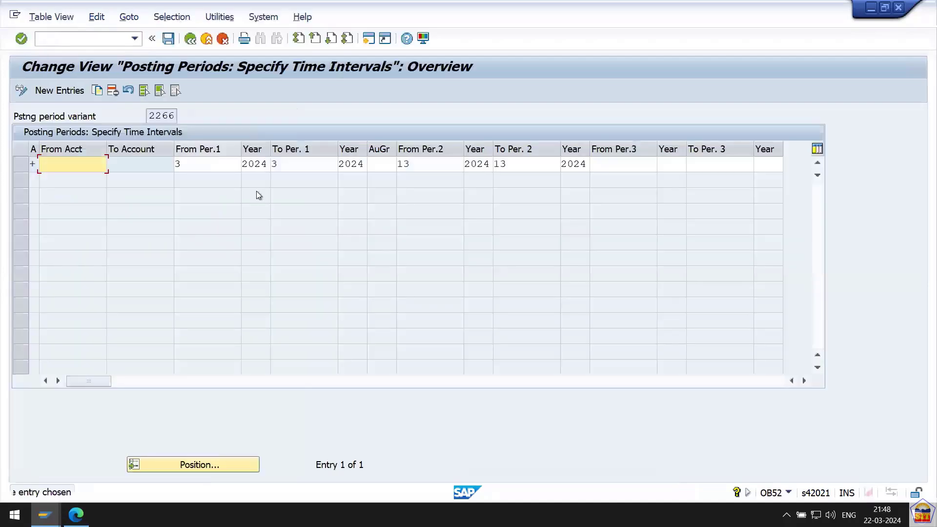
Step: Compare the first period interval of variant 2266 in OB52 with Manage Posting Periods, and examine the second interval in OB52
{"action": "left_click", "coordinate": [211, 164]}
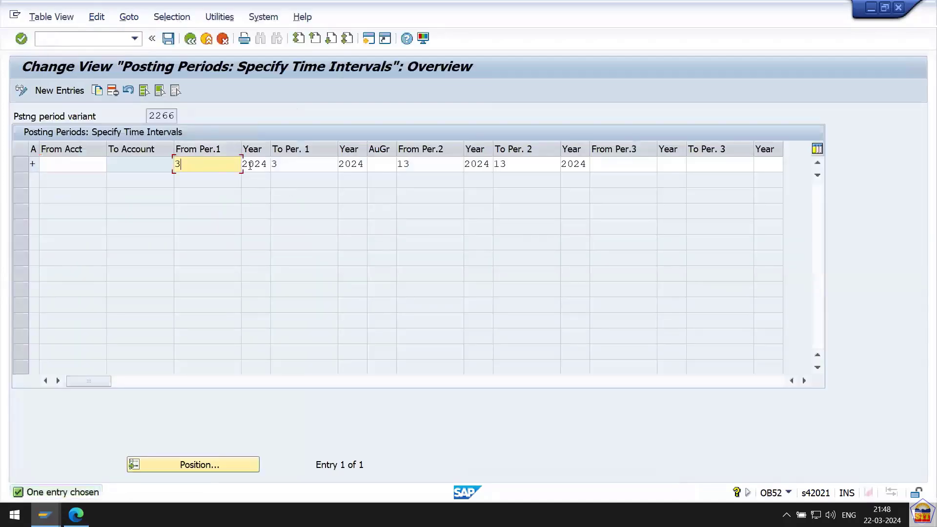
{"action": "left_click", "coordinate": [311, 164]}
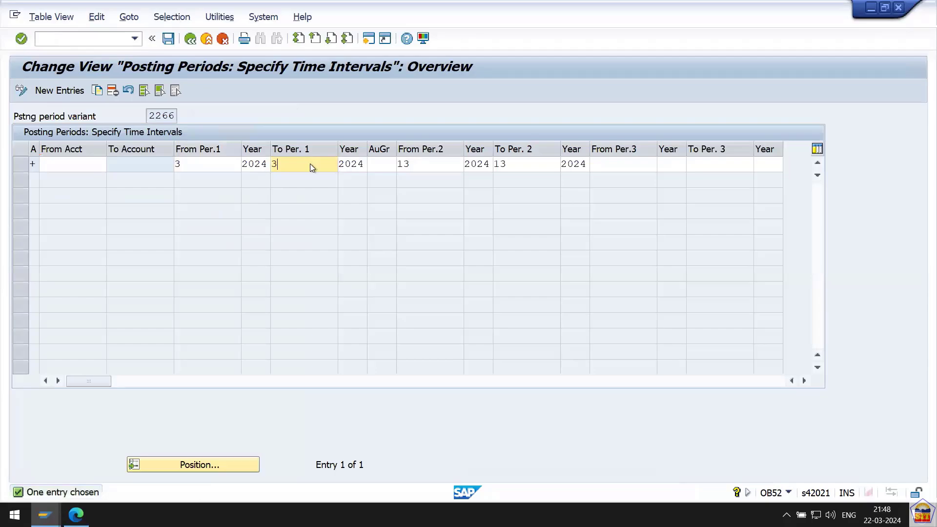
{"action": "key", "text": "alt+Tab"}
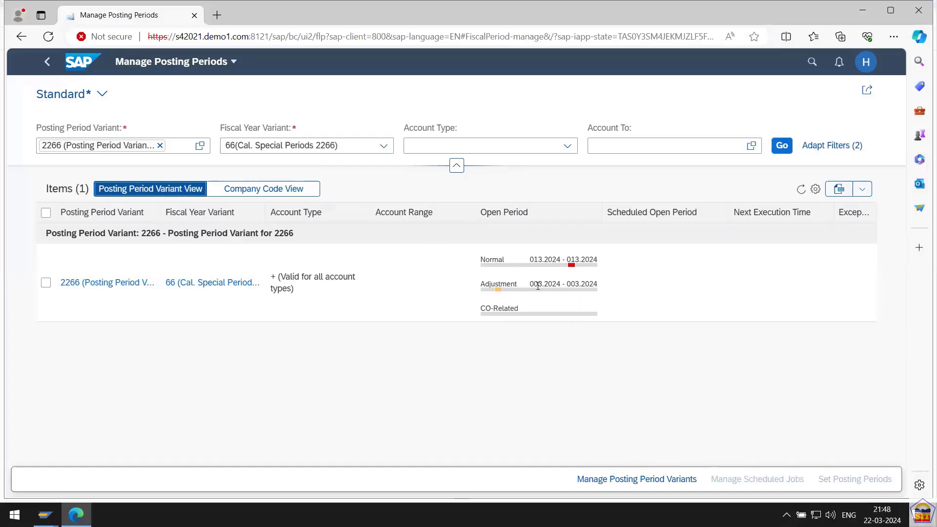
{"action": "mouse_move", "coordinate": [543, 285]}
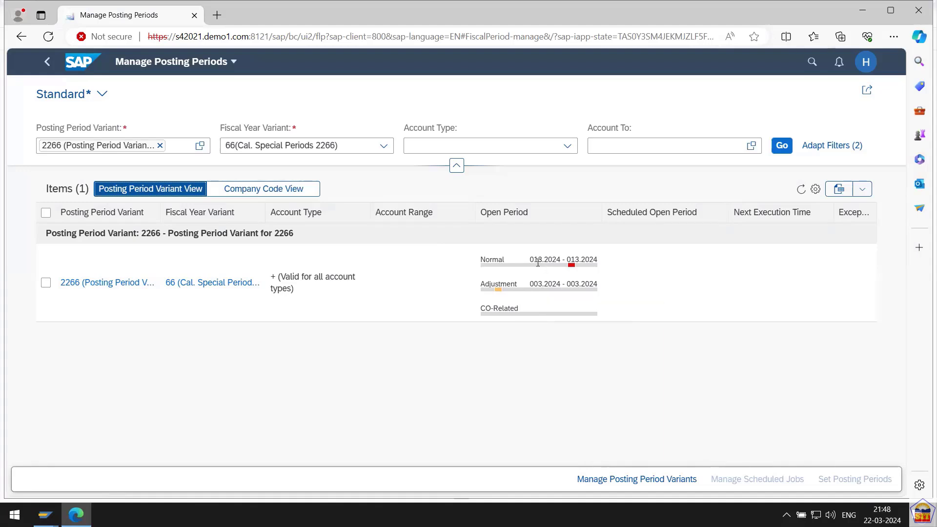
{"action": "key", "text": "alt+Tab"}
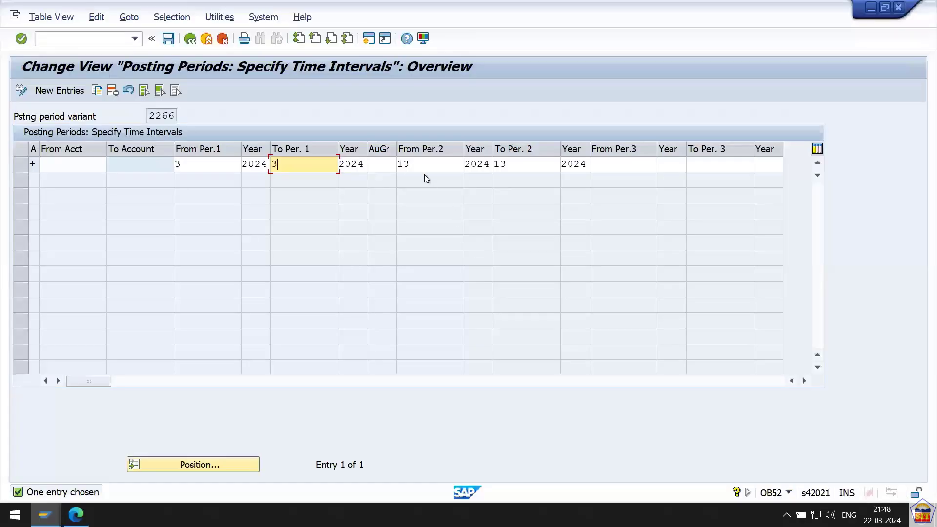
{"action": "left_click_drag", "start_coordinate": [403, 164], "coordinate": [471, 167]}
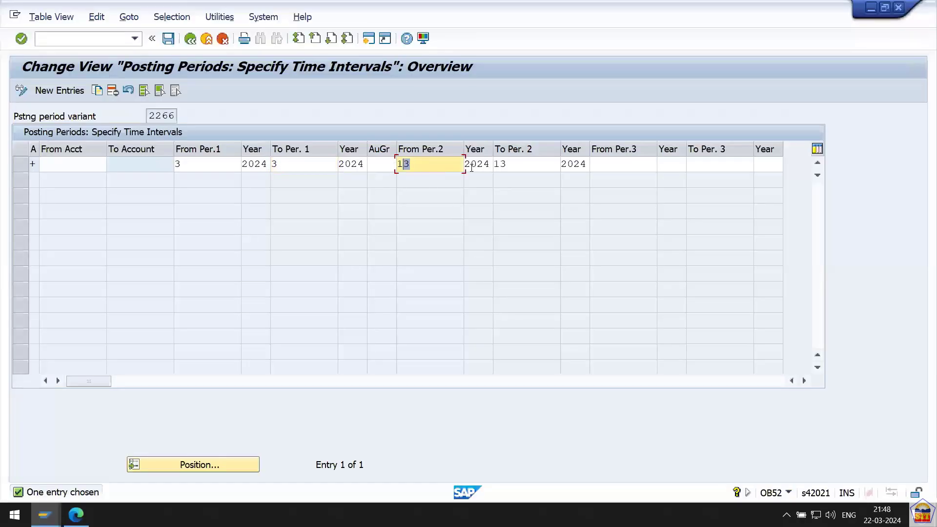
{"action": "double_click", "coordinate": [502, 166]}
{"action": "left_click", "coordinate": [432, 165]}
Step: Compare the second and third period intervals in OB52 with the adjustment and CO-related open periods in Manage Posting Periods
{"action": "key", "text": "alt+Tab"}
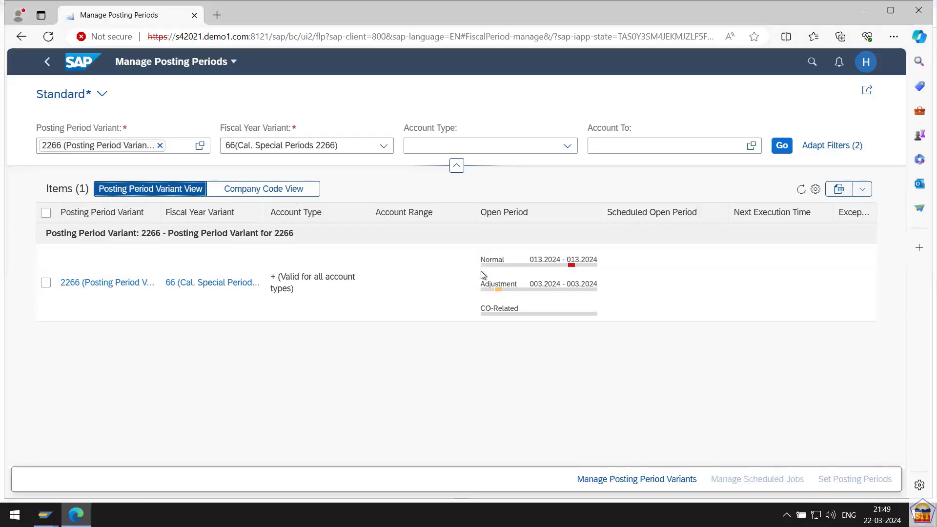
{"action": "key", "text": "alt+Tab"}
{"action": "key", "text": "alt+Tab"}
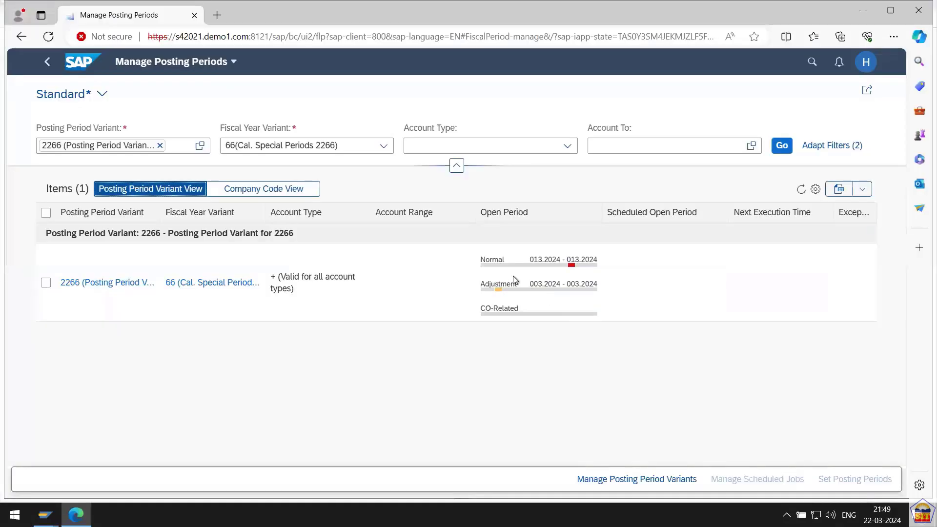
{"action": "key", "text": "alt+Tab"}
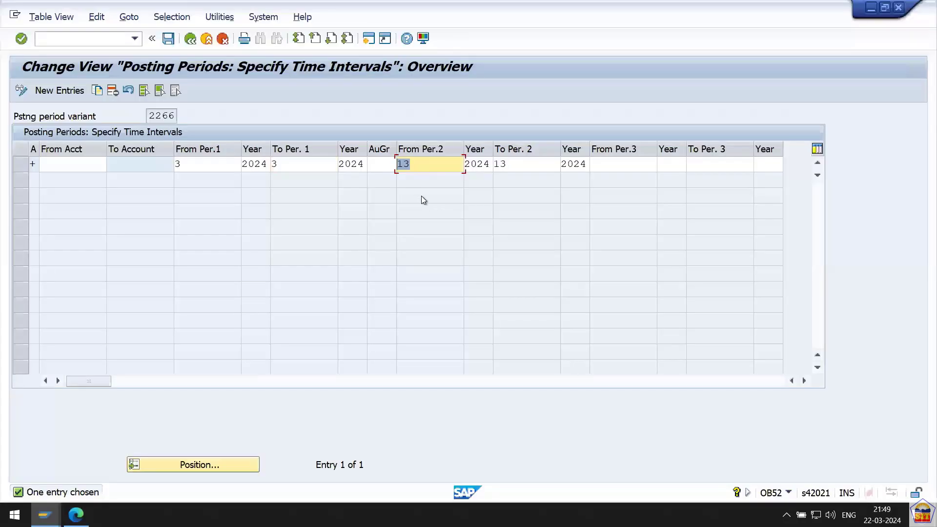
{"action": "key", "text": "alt+Tab"}
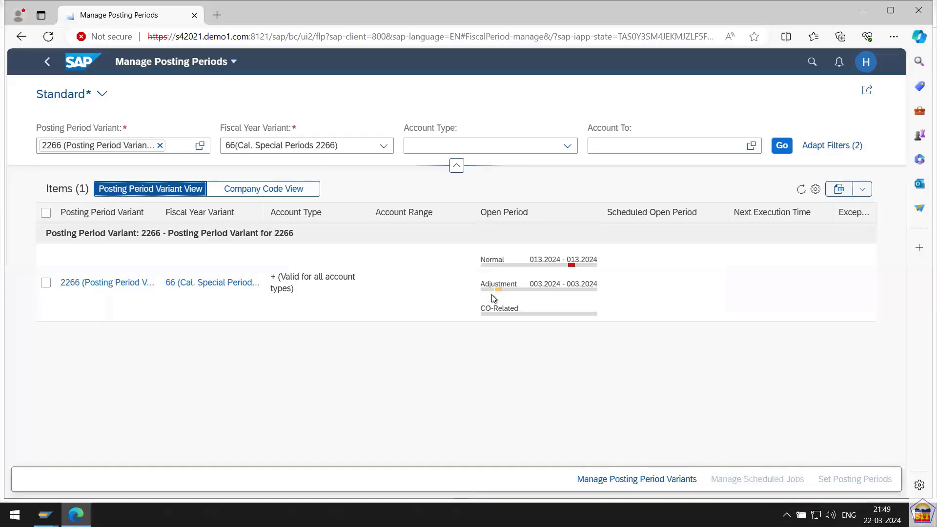
{"action": "key", "text": "alt+Tab"}
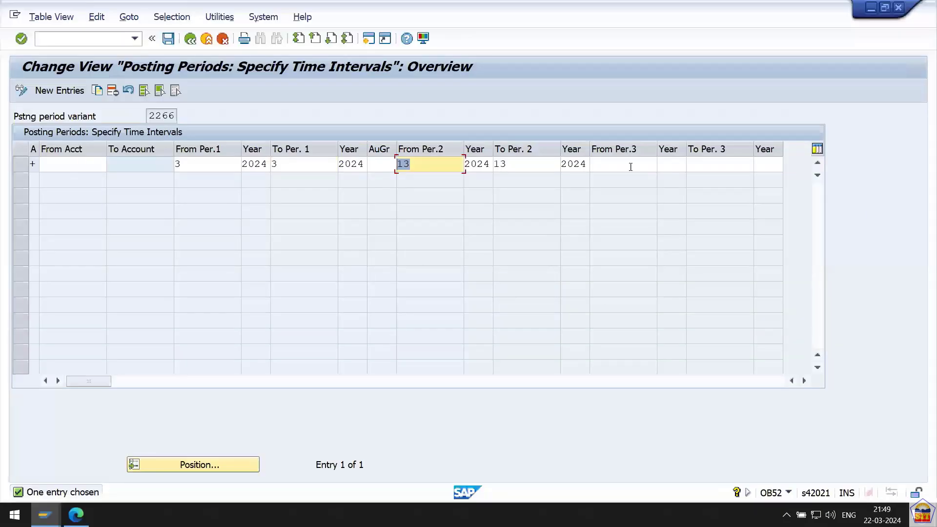
{"action": "key", "text": "alt+Tab"}
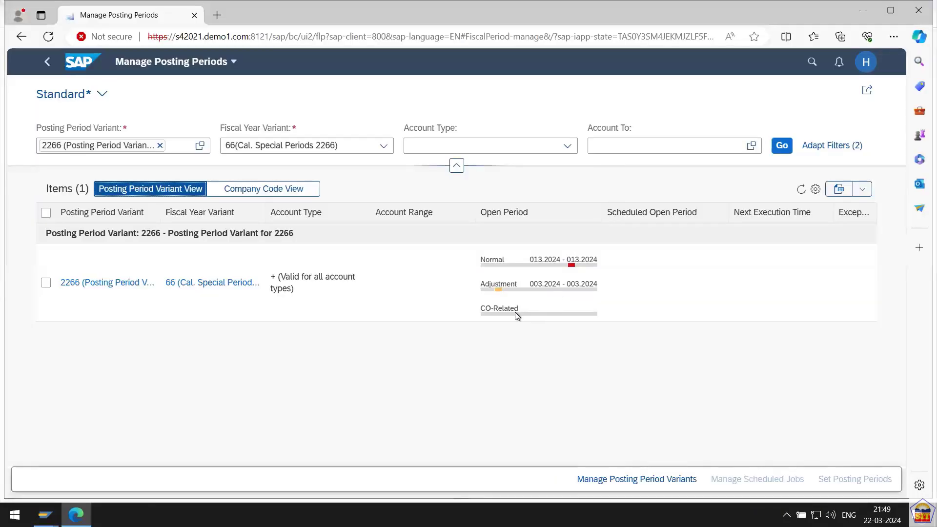
{"action": "mouse_move", "coordinate": [530, 313]}
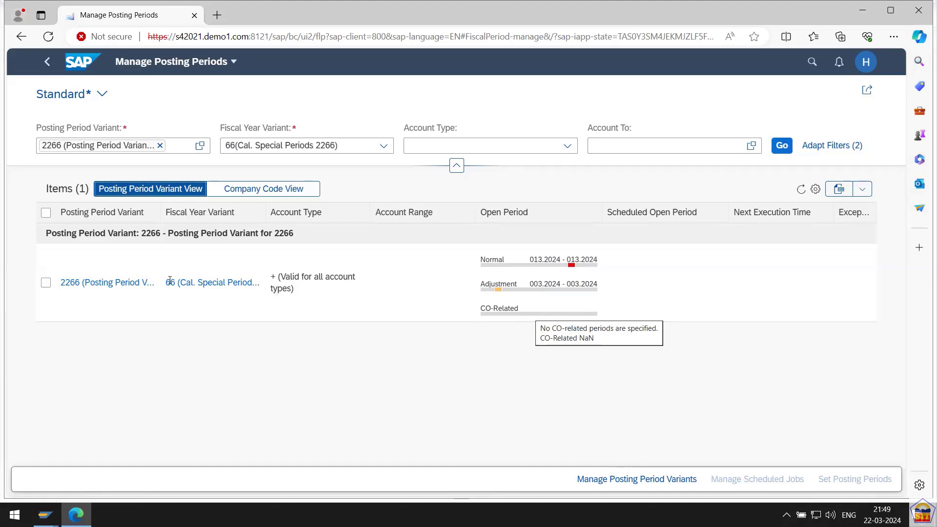
Step: Select the posting period variant 2266 item and open its Open Periods settings
{"action": "left_click", "coordinate": [47, 285]}
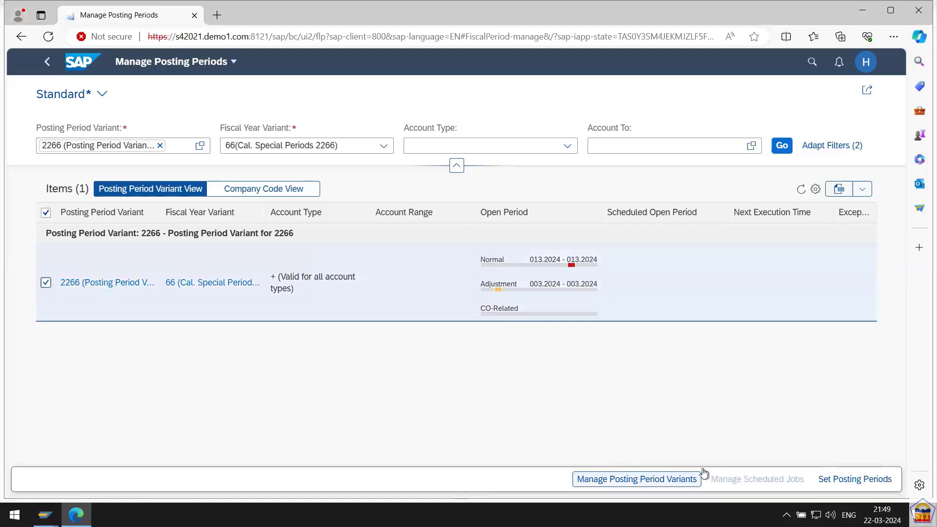
{"action": "left_click", "coordinate": [843, 483]}
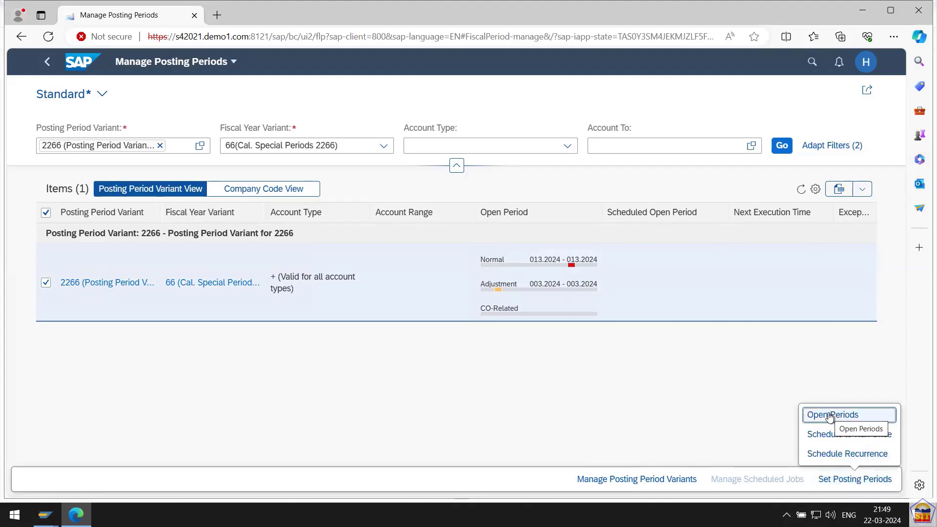
{"action": "left_click", "coordinate": [830, 415]}
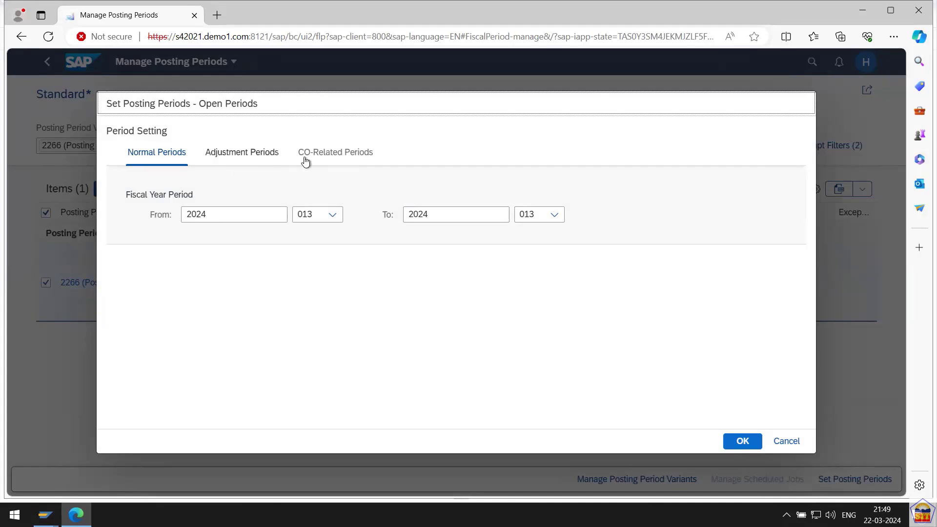
Step: Set both the from and to periods of the 2024 normal periods to 003
{"action": "left_click", "coordinate": [222, 214]}
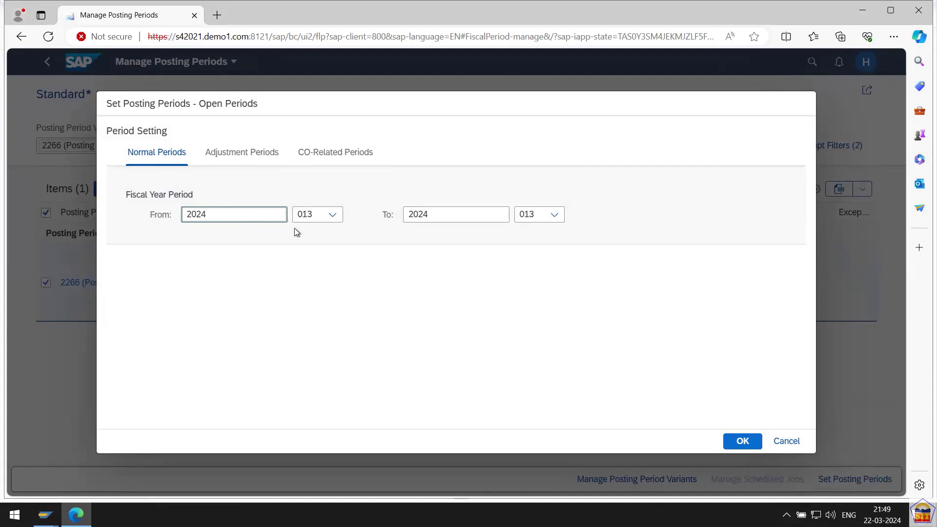
{"action": "left_click", "coordinate": [318, 216]}
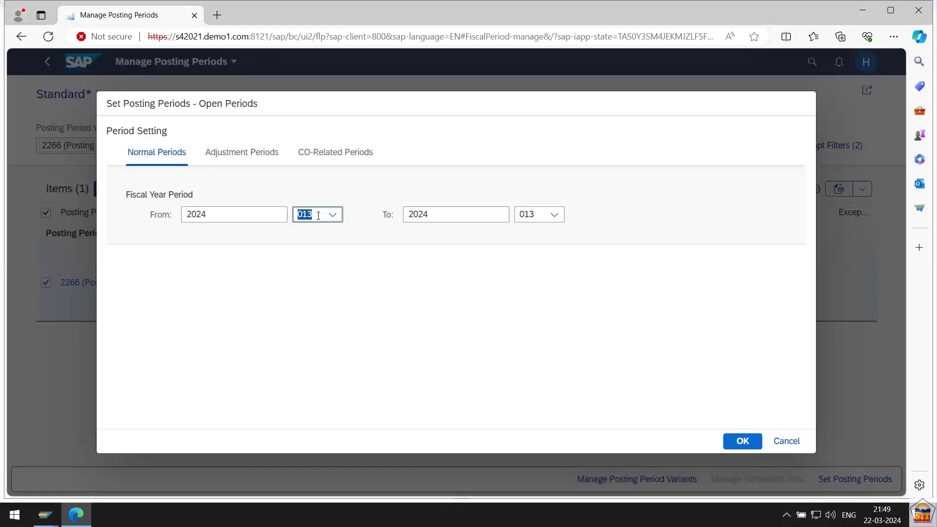
{"action": "type", "text": "003"}
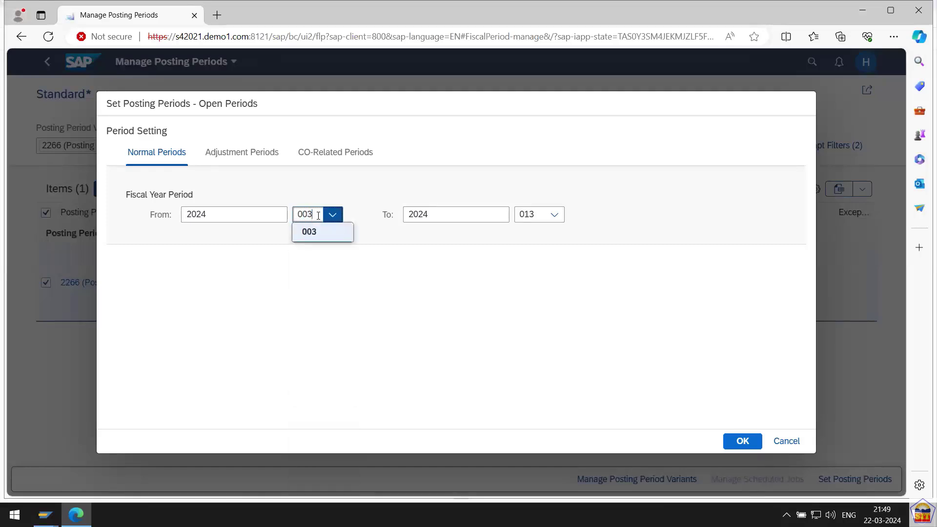
{"action": "left_click", "coordinate": [309, 232]}
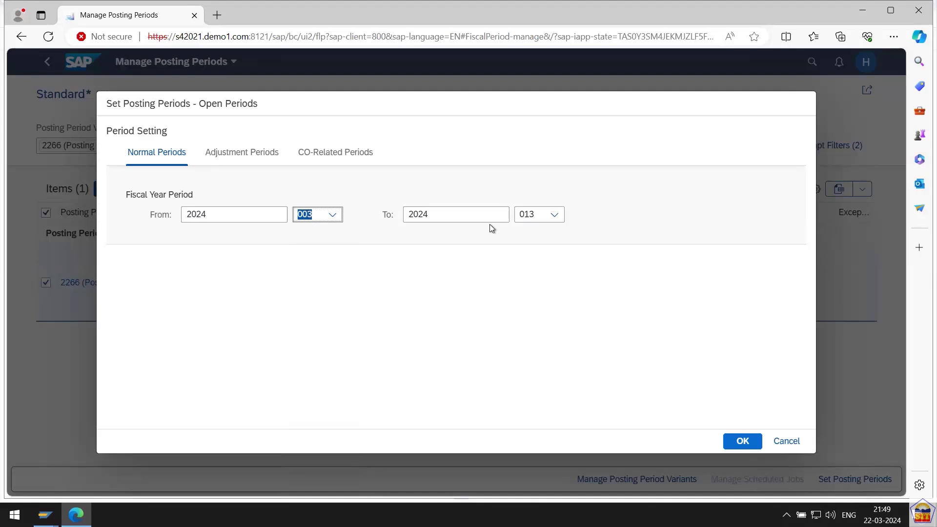
{"action": "left_click", "coordinate": [534, 215]}
{"action": "type", "text": "003"}
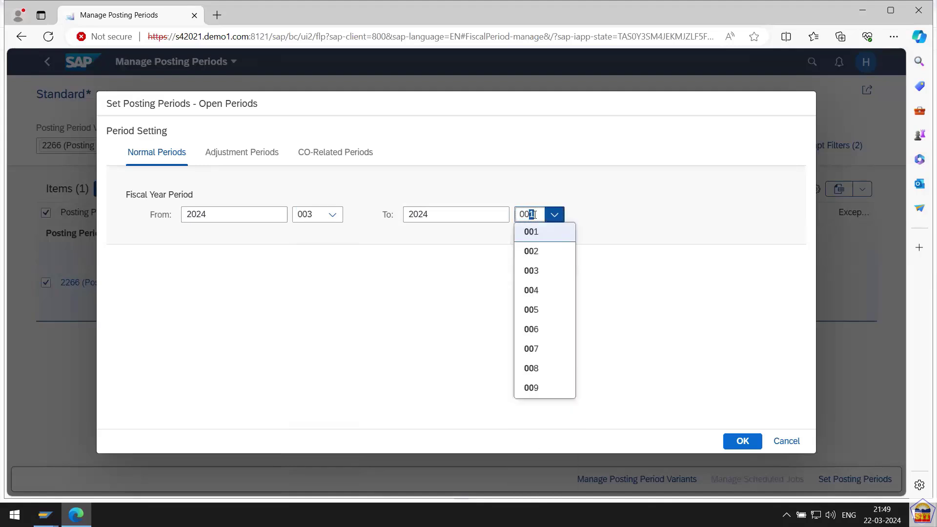
{"action": "left_click", "coordinate": [546, 236]}
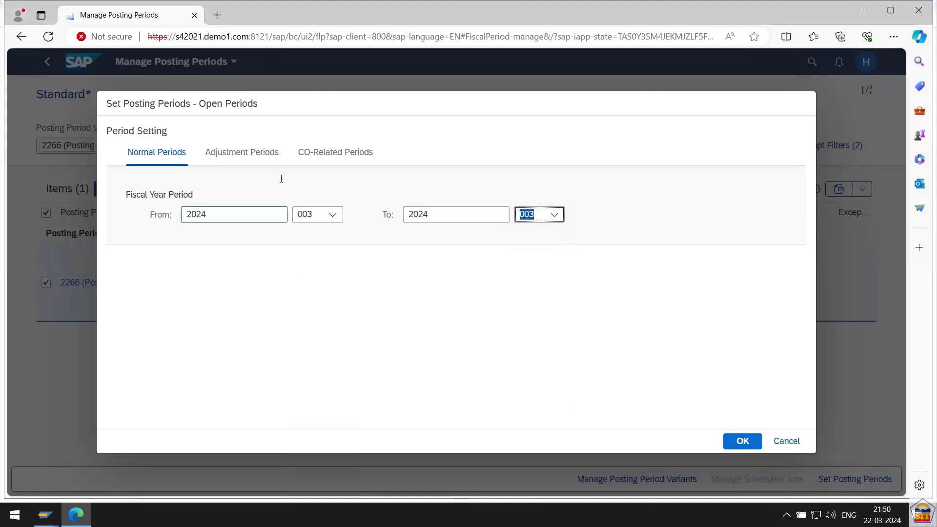
Step: Set both the from and to periods of the 2024 adjustment periods to 013
{"action": "left_click", "coordinate": [229, 158]}
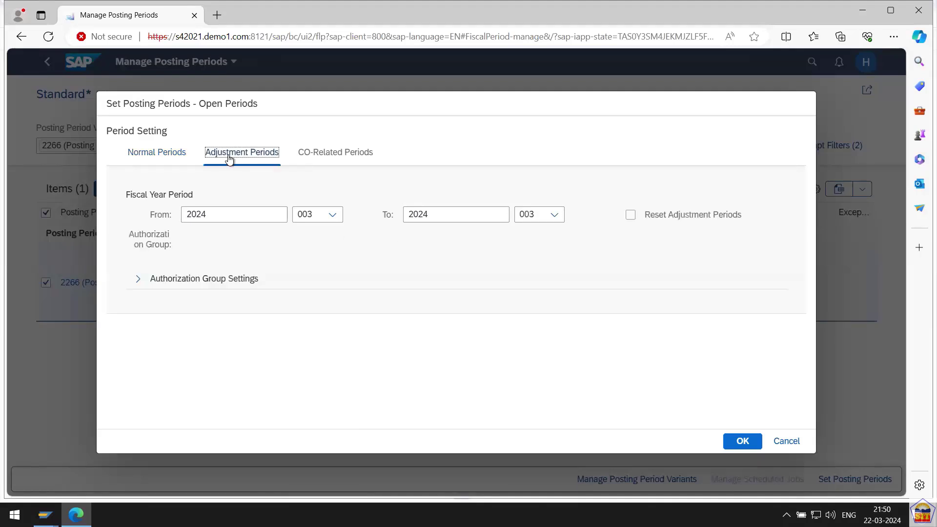
{"action": "left_click", "coordinate": [314, 218]}
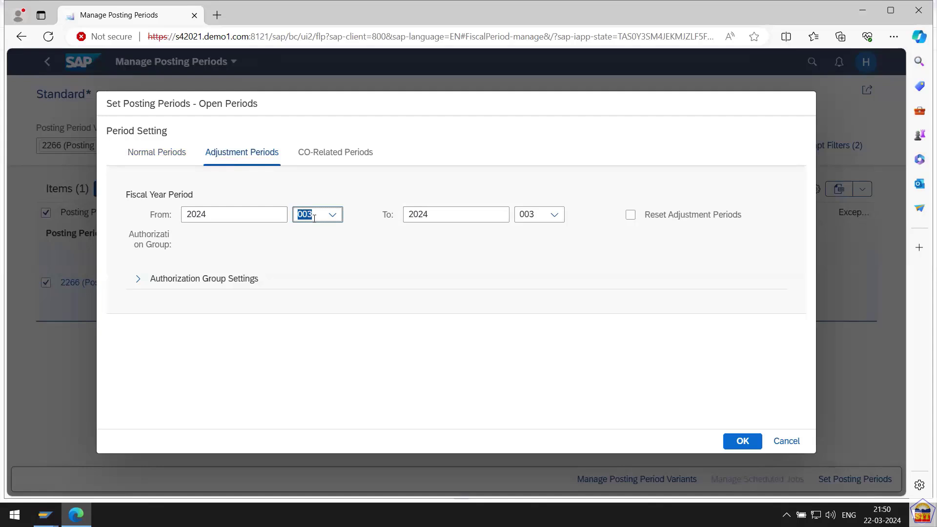
{"action": "type", "text": "0013"}
{"action": "key", "text": "BackSpace"}
{"action": "key", "text": "BackSpace"}
{"action": "key", "text": "BackSpace"}
{"action": "key", "text": "BackSpace"}
{"action": "type", "text": "013"}
{"action": "left_click", "coordinate": [328, 235]}
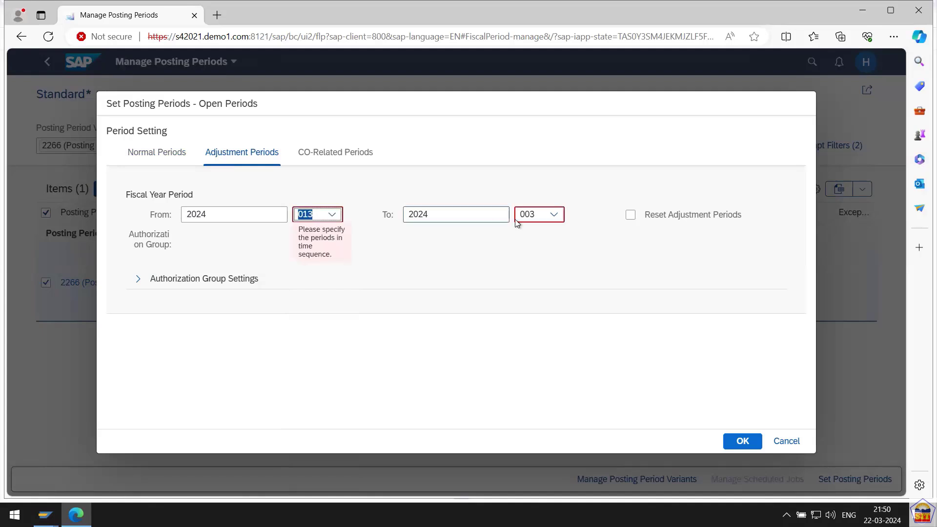
{"action": "left_click", "coordinate": [527, 214]}
{"action": "type", "text": "013"}
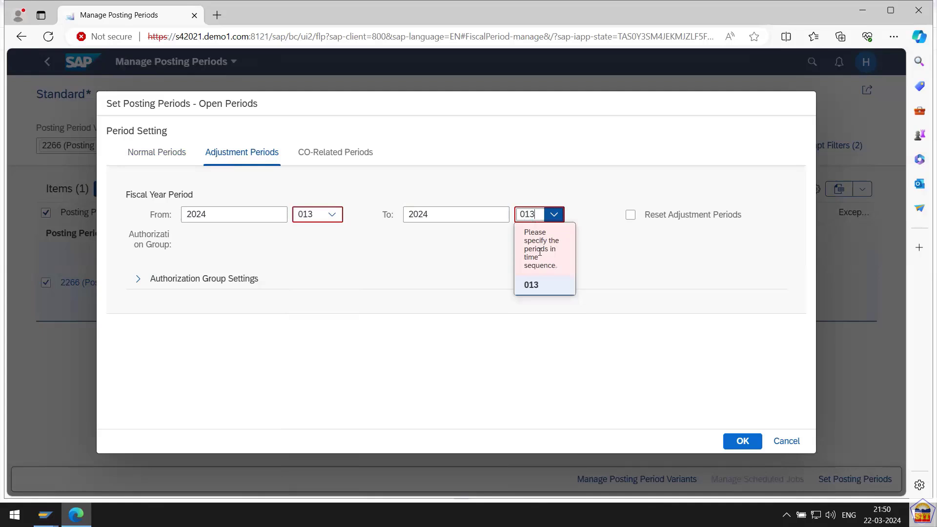
{"action": "left_click", "coordinate": [537, 286]}
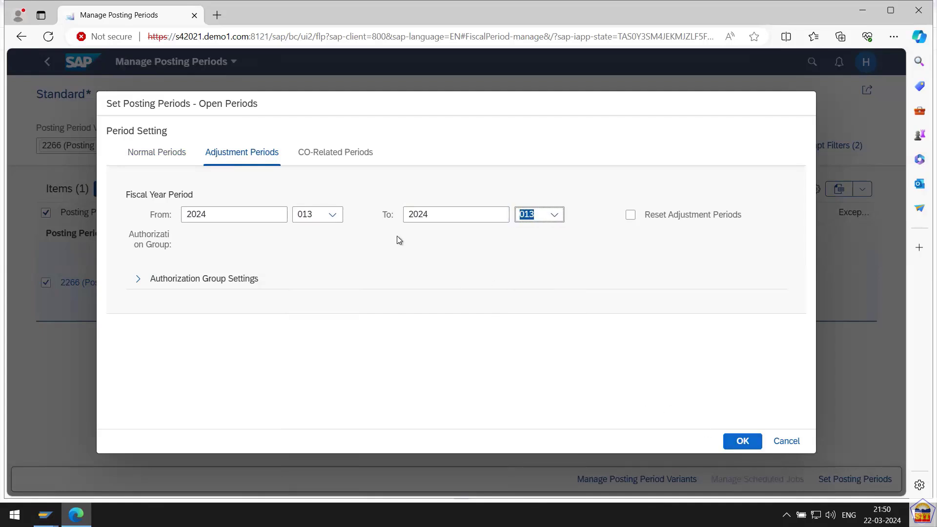
Step: Leave the CO-related periods blank and try to apply the open period settings
{"action": "left_click", "coordinate": [345, 151]}
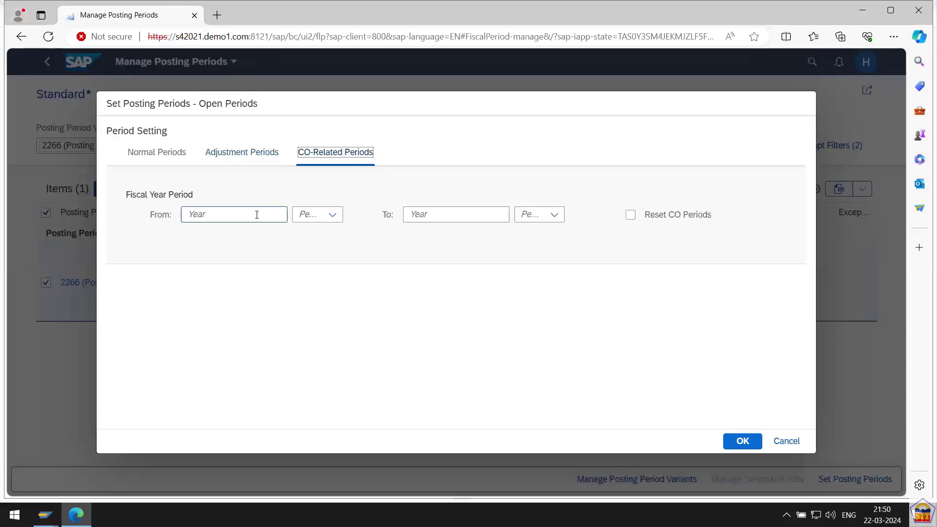
{"action": "left_click", "coordinate": [740, 442]}
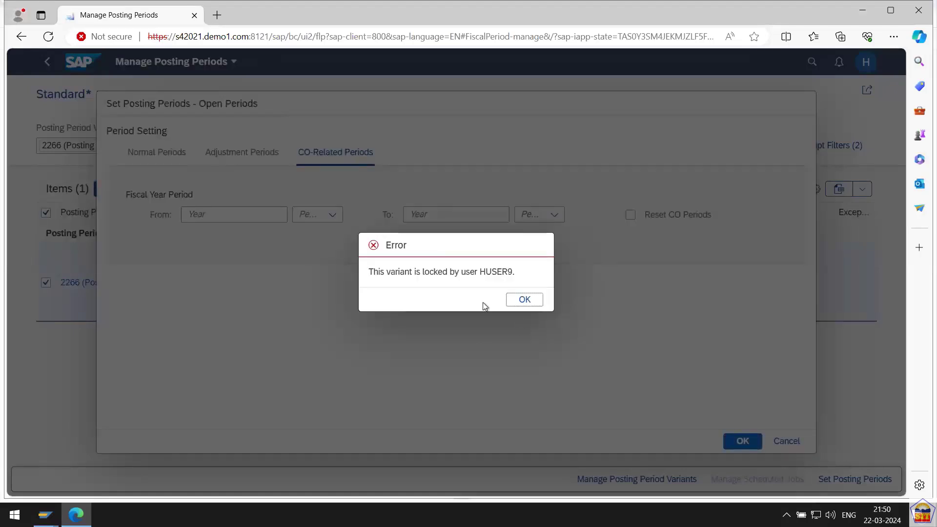
{"action": "left_click_drag", "start_coordinate": [422, 272], "coordinate": [480, 276]}
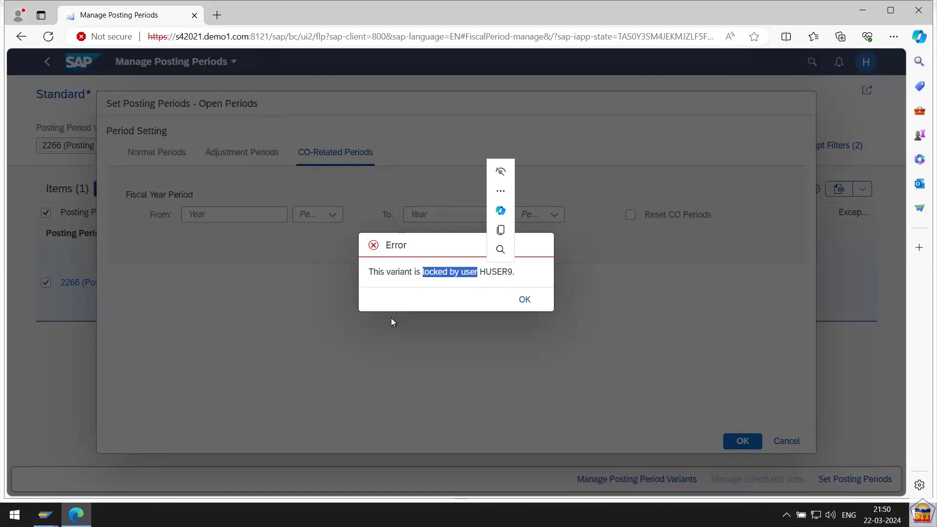
Step: Exit OB52 in SAP GUI to release variant 2266, and return to Manage Posting Periods to apply the open period settings
{"action": "key", "text": "alt+Tab"}
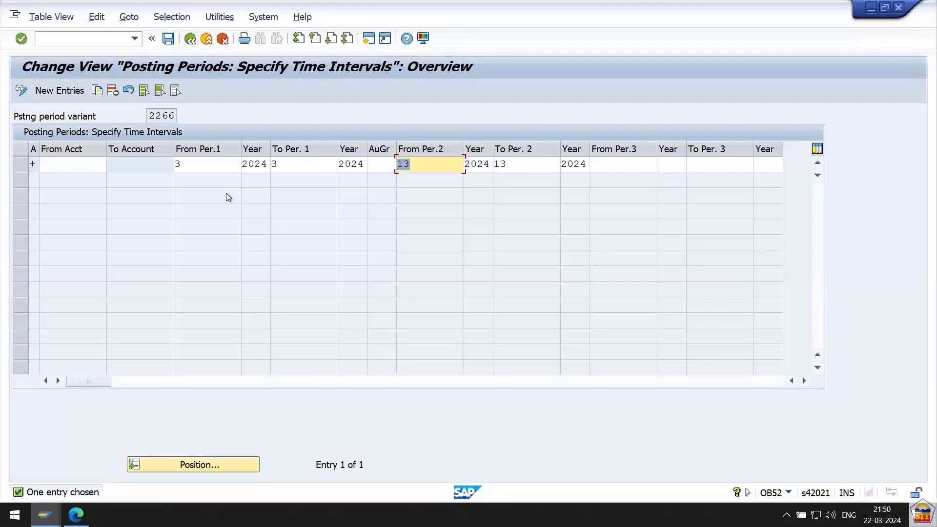
{"action": "left_click", "coordinate": [189, 39]}
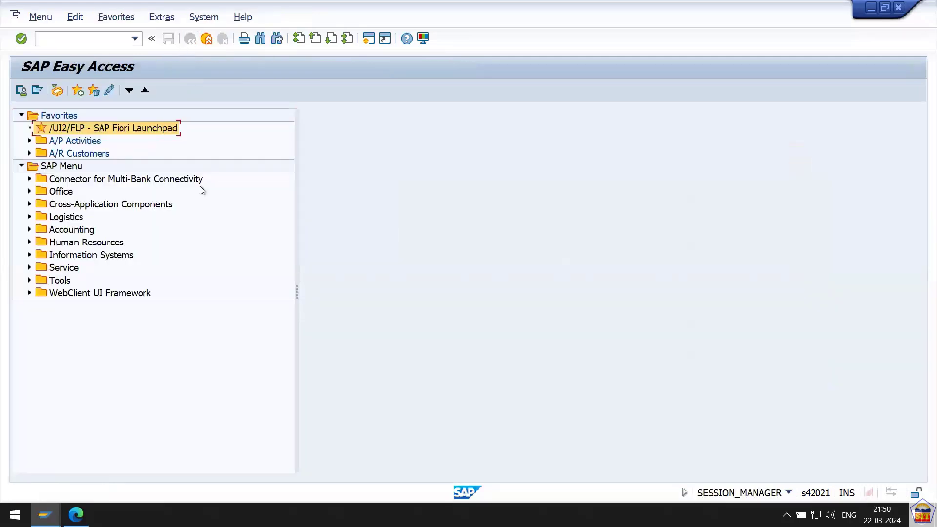
{"action": "key", "text": "alt+Tab"}
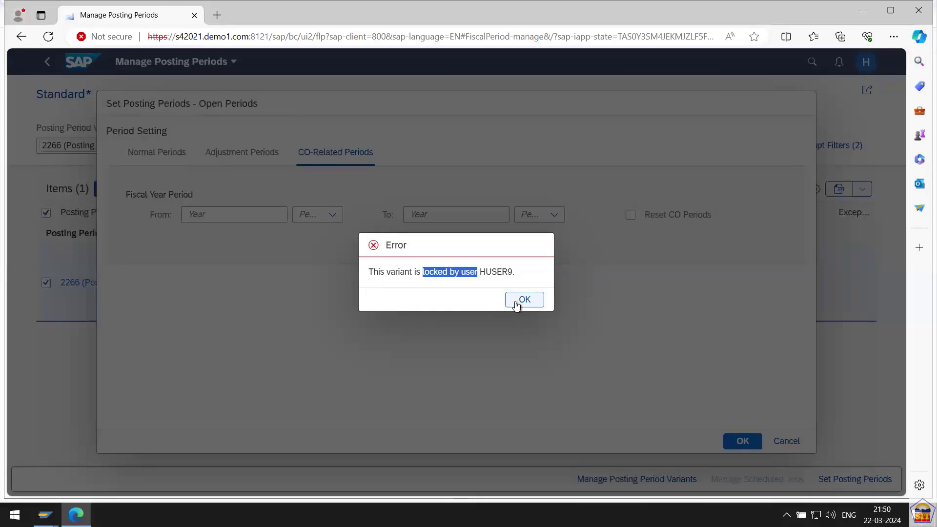
{"action": "left_click", "coordinate": [524, 300]}
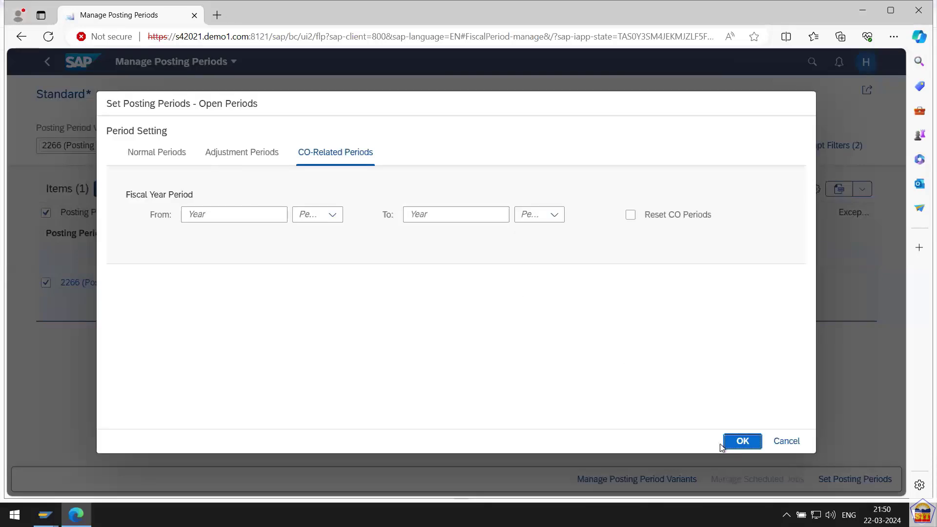
{"action": "left_click", "coordinate": [736, 444]}
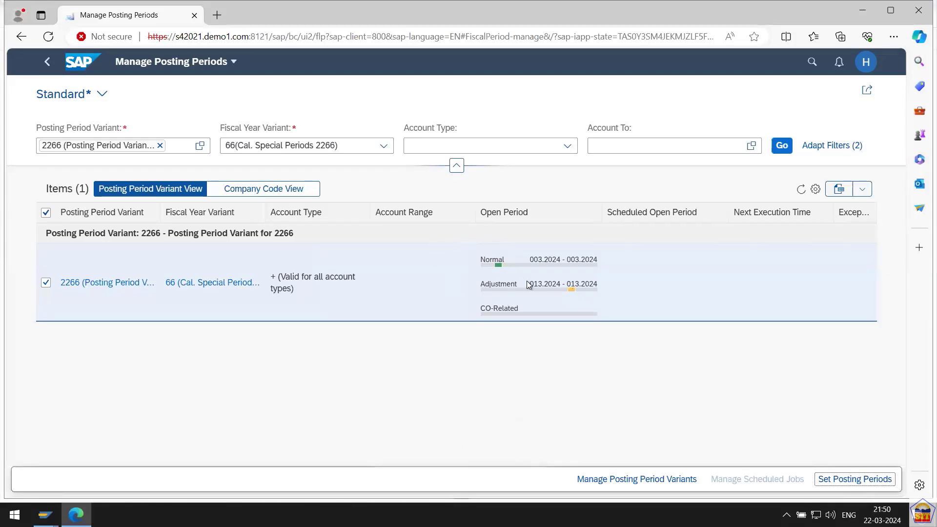
Step: Switch to the Basic Settings folder, open the Document Types presentation in PowerPoint and show it as a slide show
{"action": "mouse_move", "coordinate": [500, 266]}
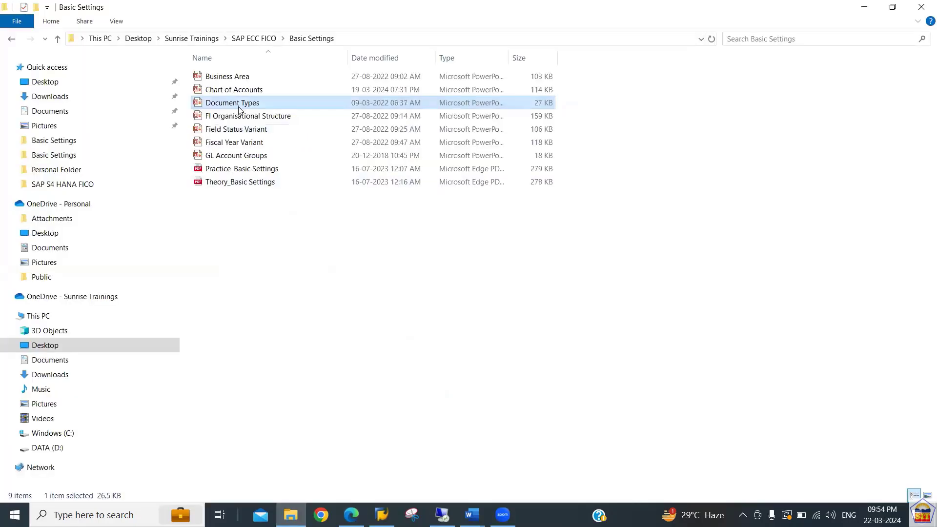
{"action": "key", "text": "Down"}
{"action": "key", "text": "Down"}
{"action": "key", "text": "Down"}
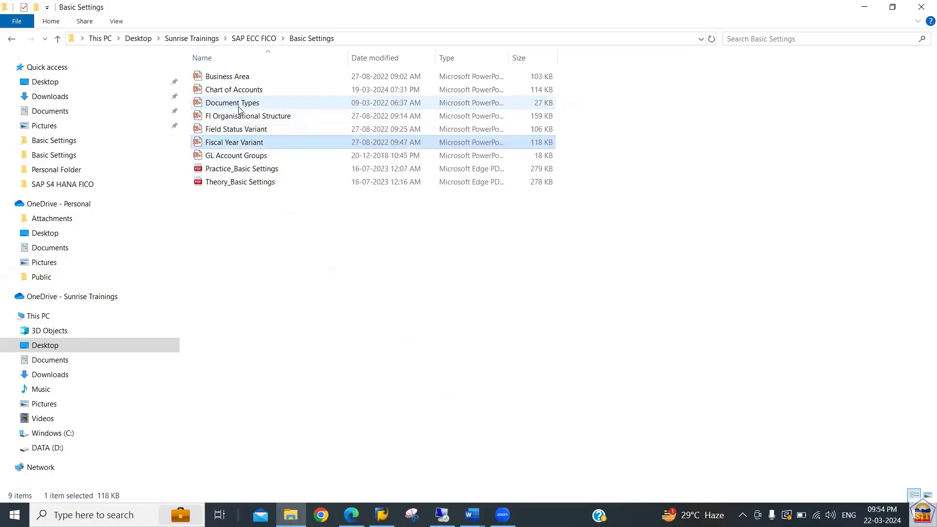
{"action": "key", "text": "Up"}
{"action": "key", "text": "Up"}
{"action": "key", "text": "Return"}
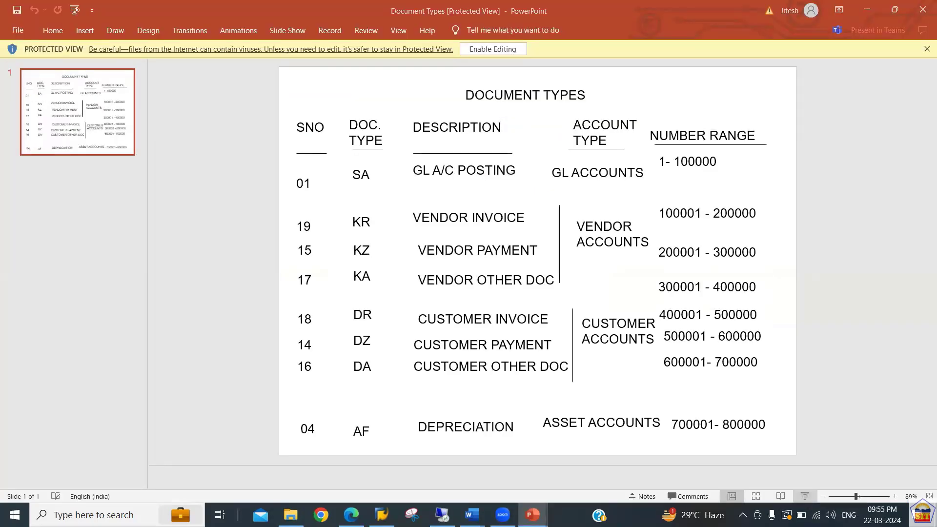
{"action": "left_click", "coordinate": [805, 497]}
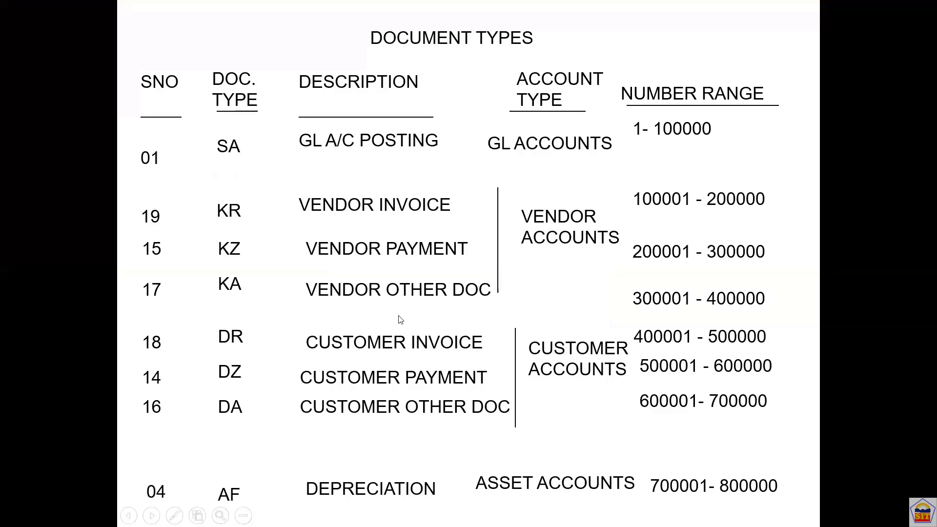
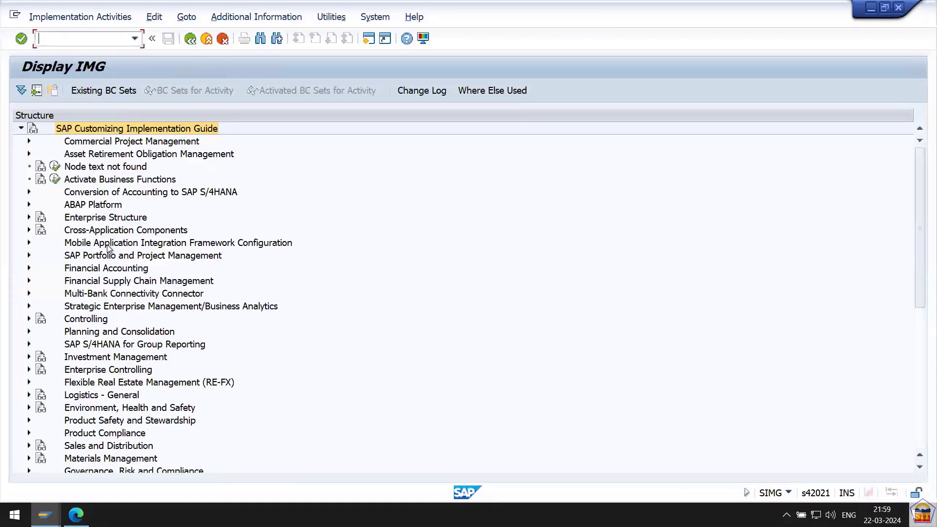
Step: In SAP GUI's SAP Customizing Implementation Guide, expand Financial Accounting and its Financial Accounting Global Settings node
{"action": "left_click", "coordinate": [107, 245]}
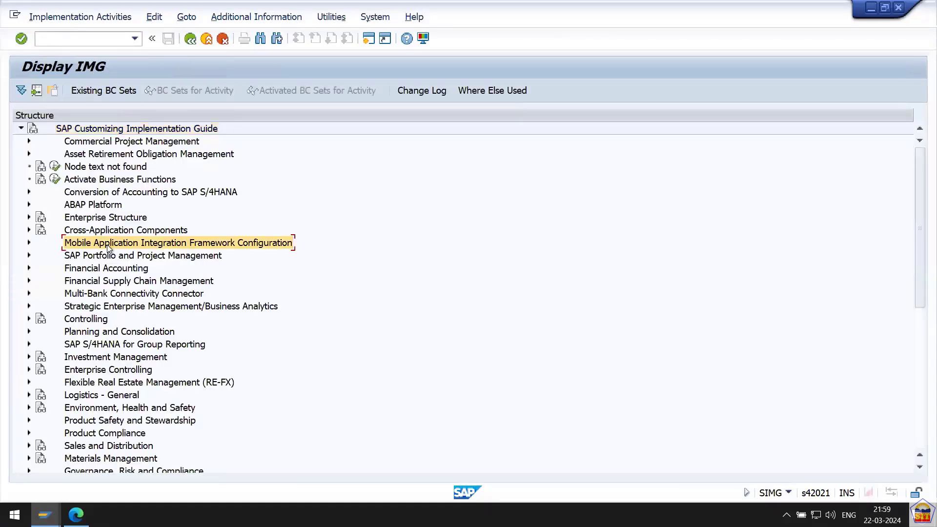
{"action": "key", "text": "Down"}
{"action": "key", "text": "Down"}
{"action": "key", "text": "Right"}
{"action": "key", "text": "Down"}
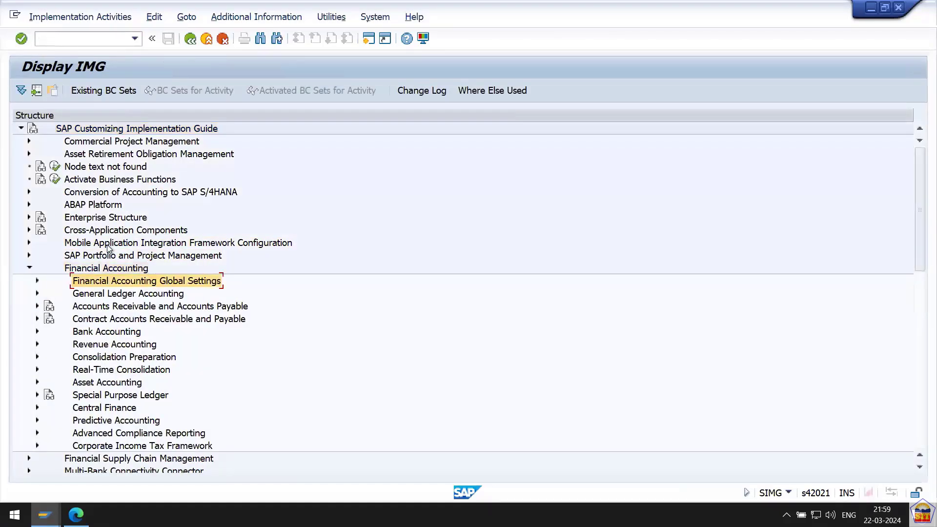
{"action": "key", "text": "Right"}
Step: Expand Document and its Document Types node, and open the Define Document Types activity
{"action": "key", "text": "Down"}
{"action": "key", "text": "Down"}
{"action": "key", "text": "Down"}
{"action": "key", "text": "Down"}
{"action": "key", "text": "Down"}
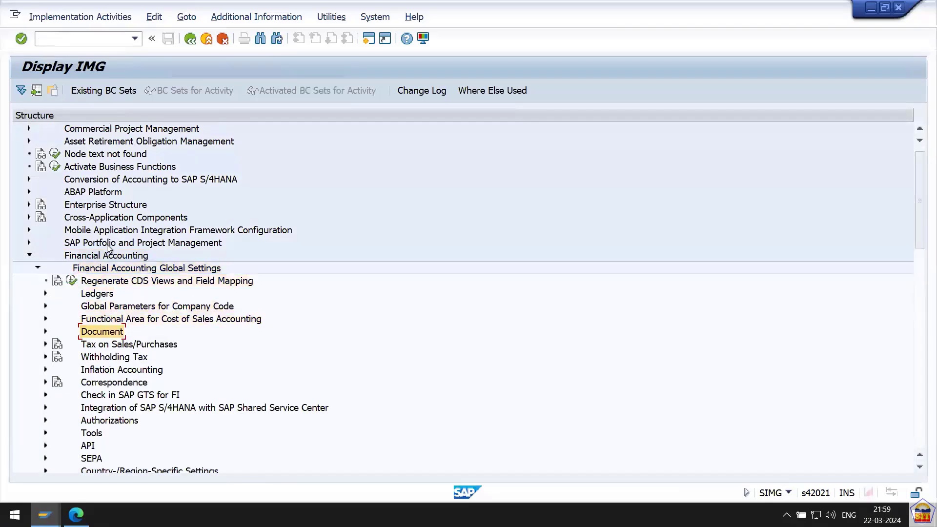
{"action": "key", "text": "Right"}
{"action": "key", "text": "Down"}
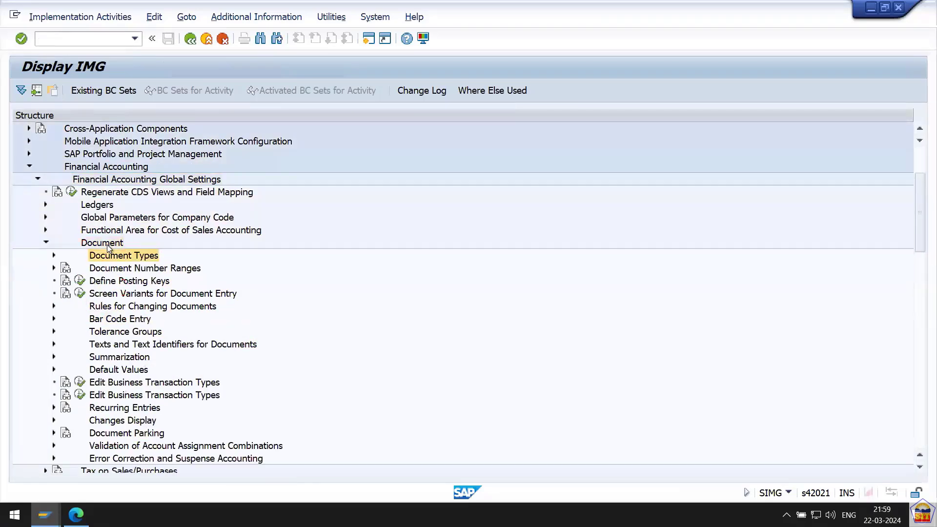
{"action": "key", "text": "Right"}
{"action": "key", "text": "Down"}
{"action": "key", "text": "Down"}
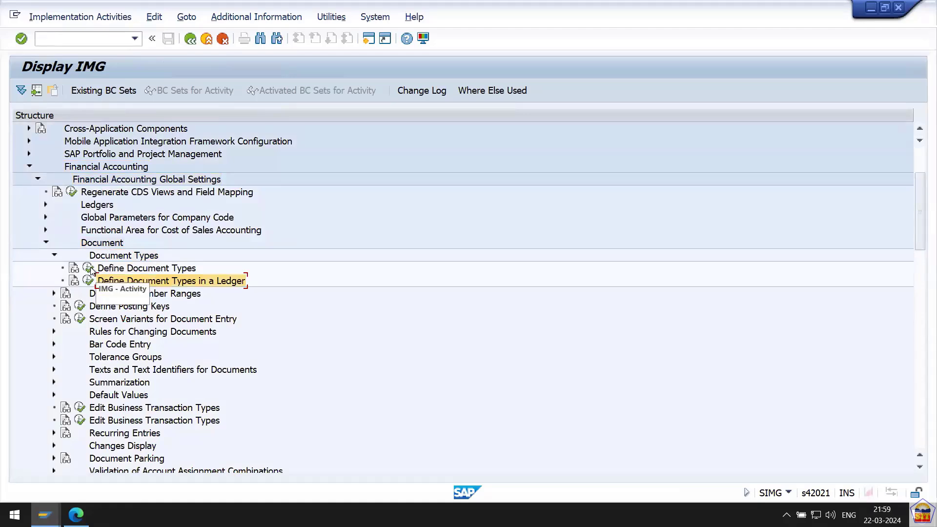
{"action": "left_click", "coordinate": [88, 269]}
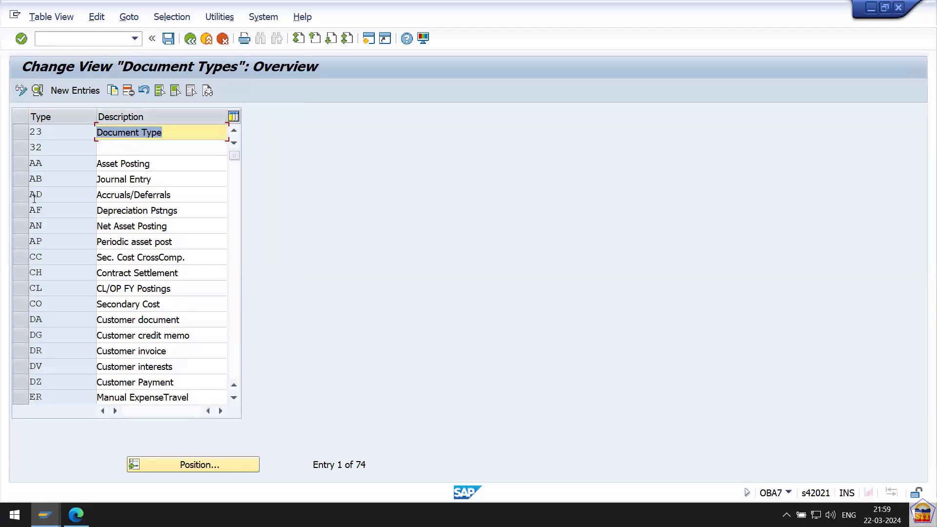
Step: Look up document types SA, KR and KZ in the overview, and view the blank new-entry form before returning
{"action": "left_click", "coordinate": [194, 468]}
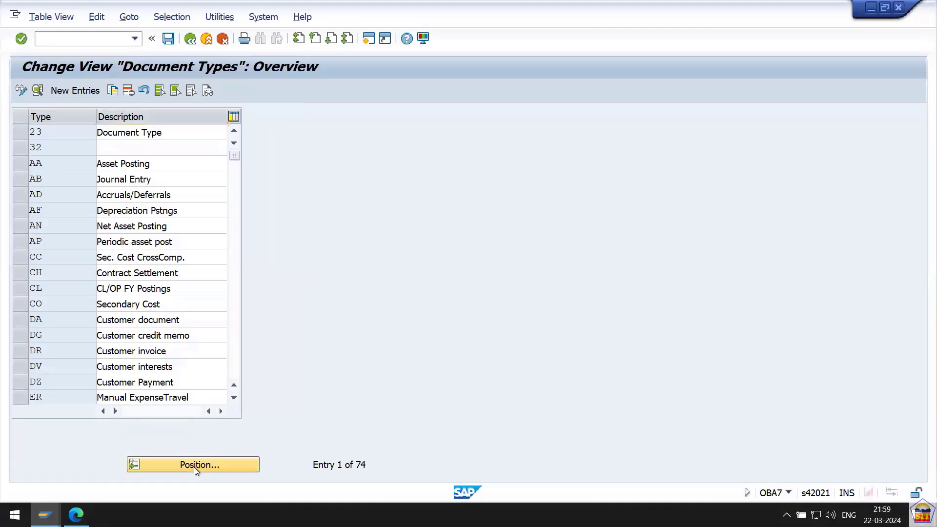
{"action": "type", "text": "sa"}
{"action": "key", "text": "Return"}
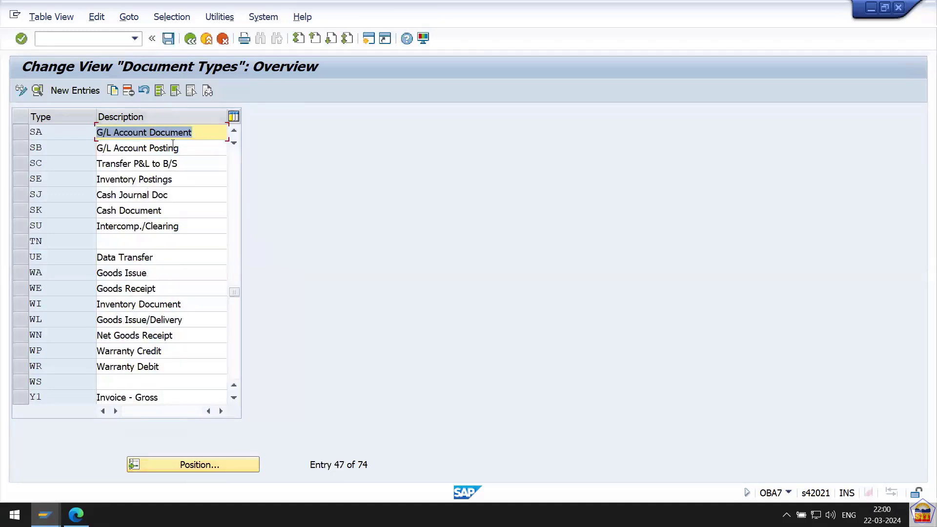
{"action": "left_click_drag", "start_coordinate": [182, 149], "coordinate": [97, 147]}
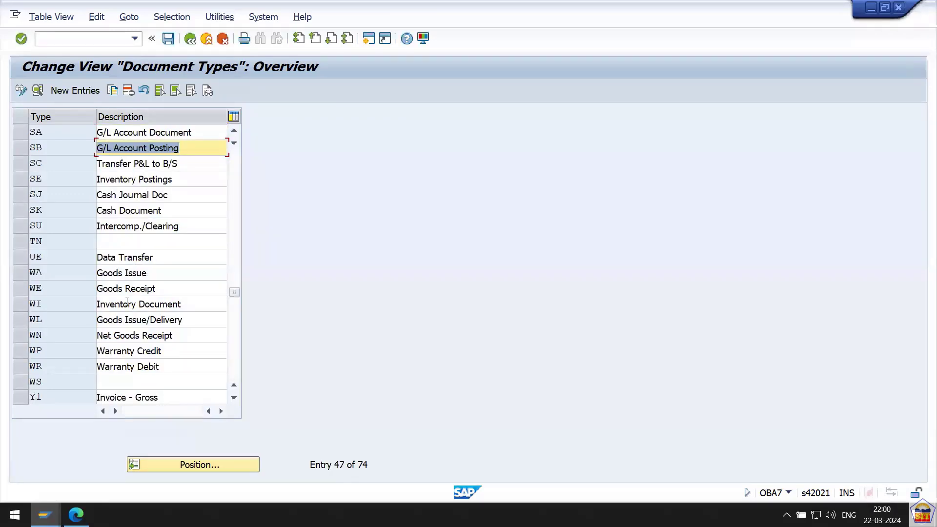
{"action": "left_click", "coordinate": [191, 465]}
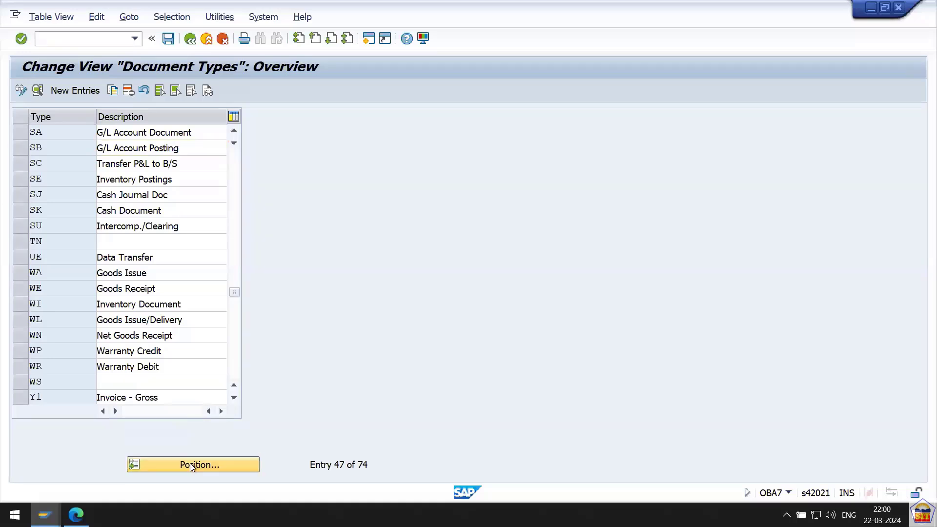
{"action": "type", "text": "kr"}
{"action": "key", "text": "Return"}
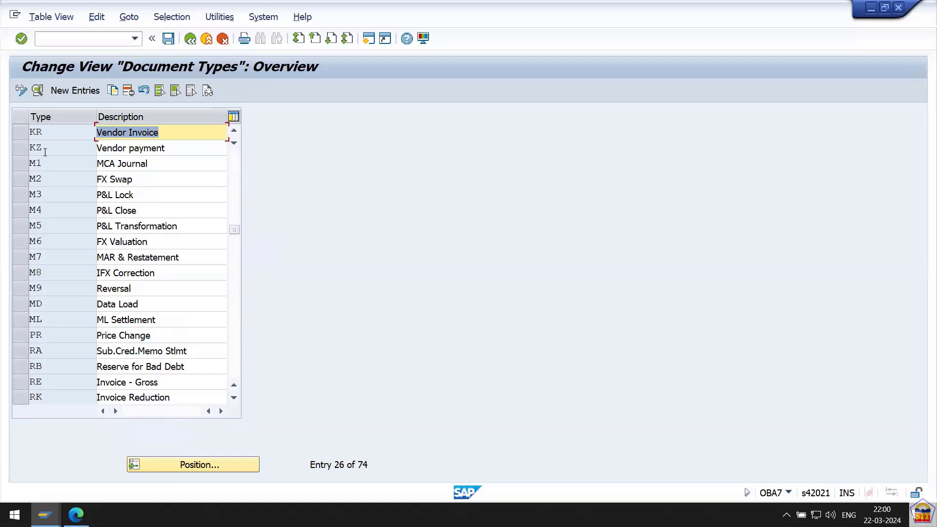
{"action": "left_click", "coordinate": [44, 151]}
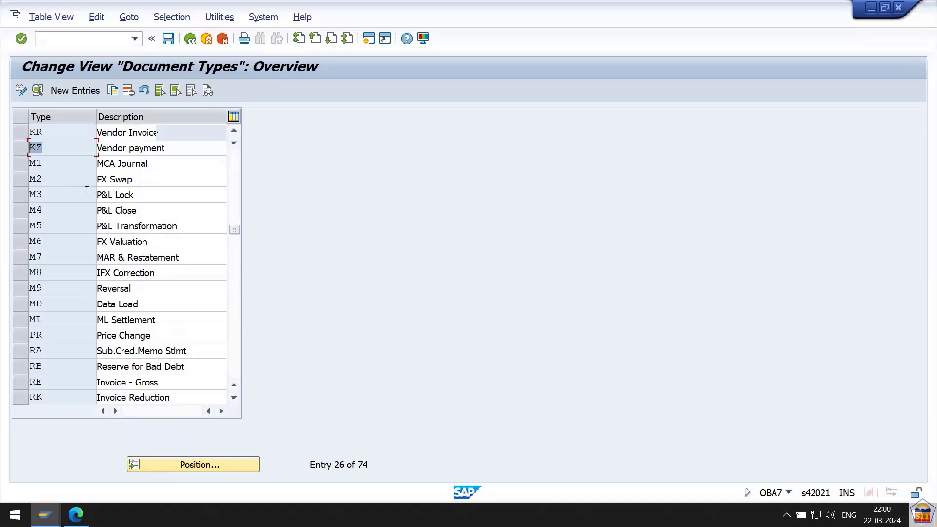
{"action": "left_click", "coordinate": [77, 91]}
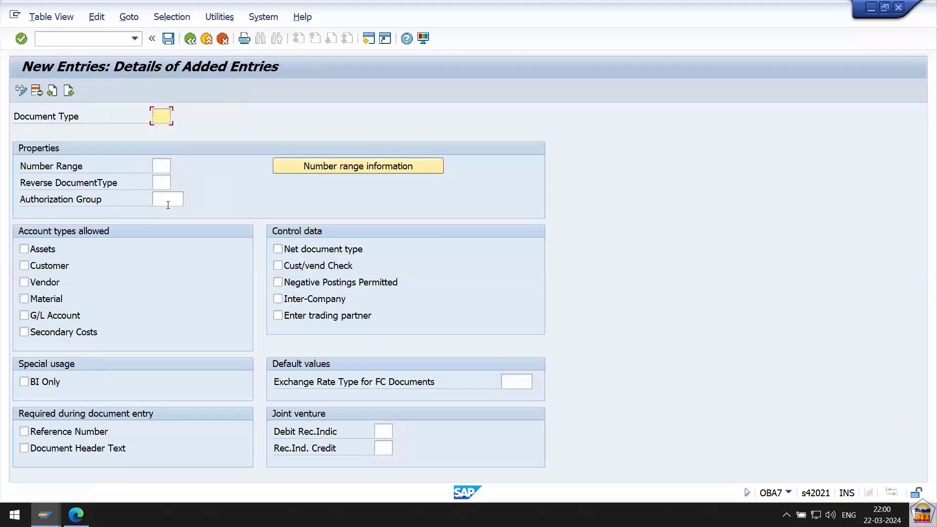
{"action": "left_click", "coordinate": [190, 39]}
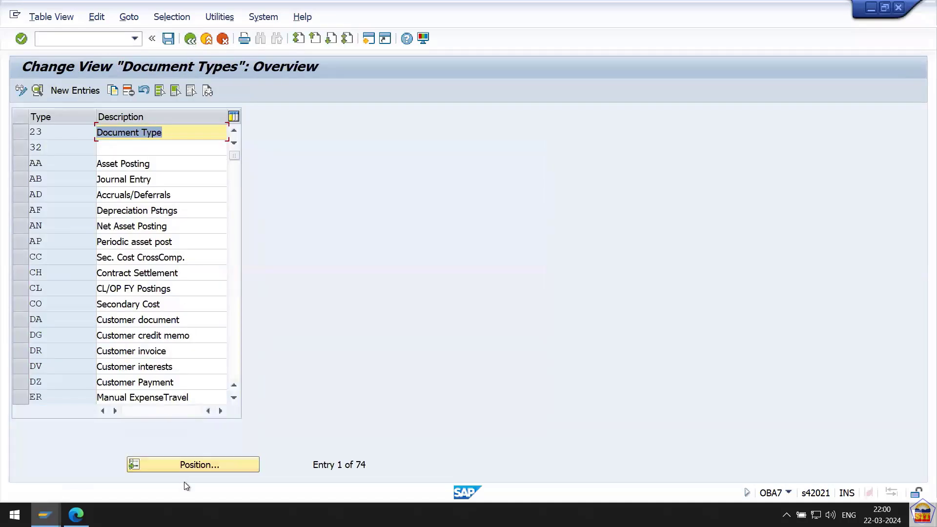
Step: Open the details of document type SA and go from there to its number range information
{"action": "left_click", "coordinate": [200, 465]}
{"action": "type", "text": "SA"}
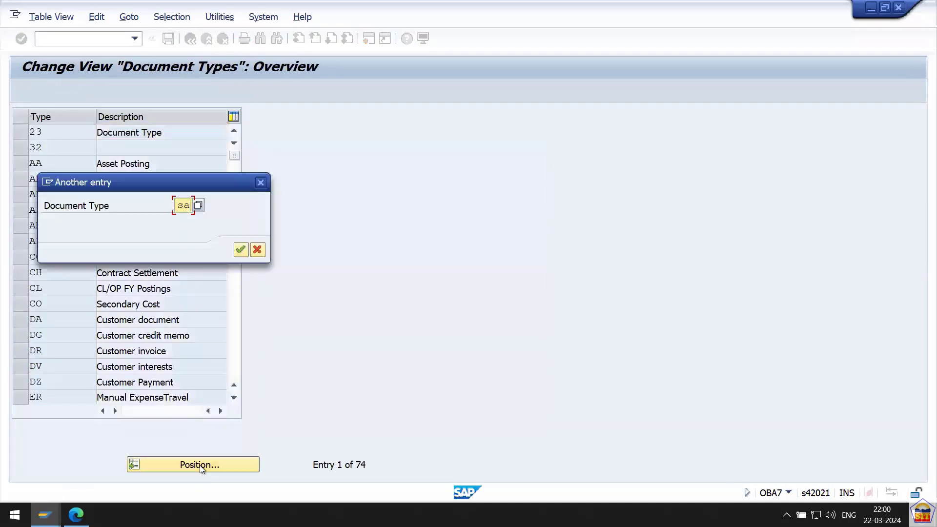
{"action": "key", "text": "Return"}
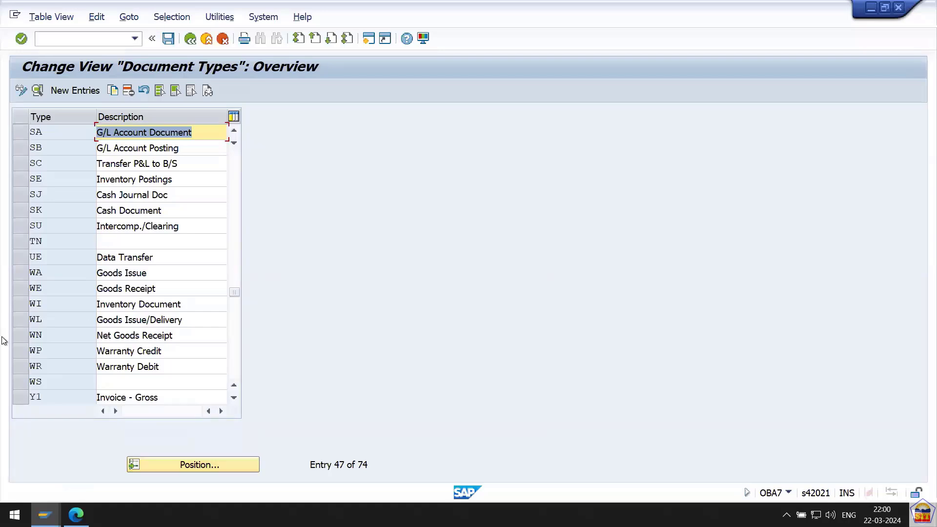
{"action": "double_click", "coordinate": [63, 133]}
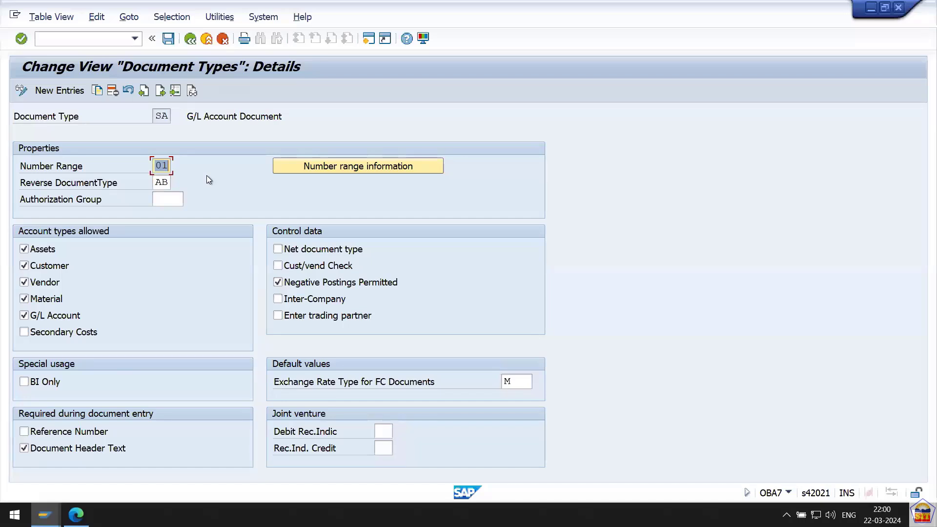
{"action": "left_click", "coordinate": [158, 165]}
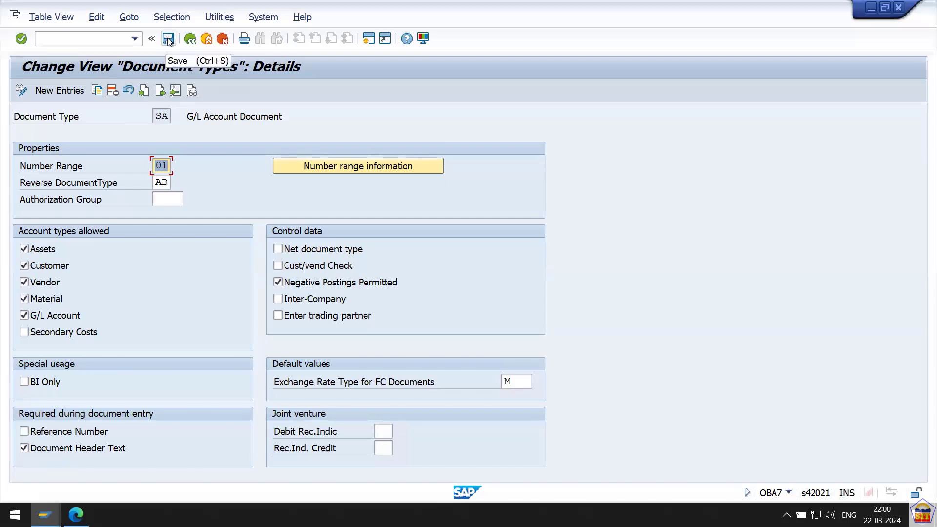
{"action": "left_click", "coordinate": [357, 166]}
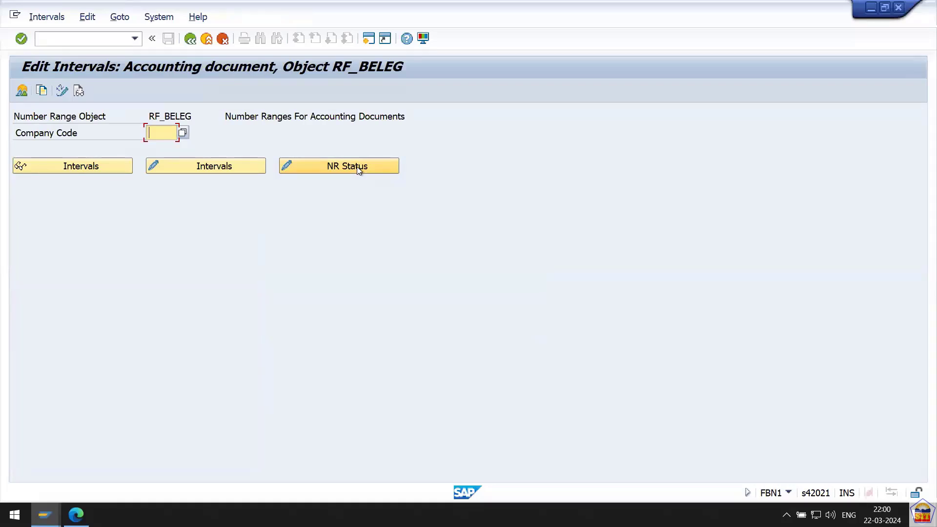
Step: Enter company code 2266, display its existing number range intervals and return to the initial screen
{"action": "type", "text": "2266"}
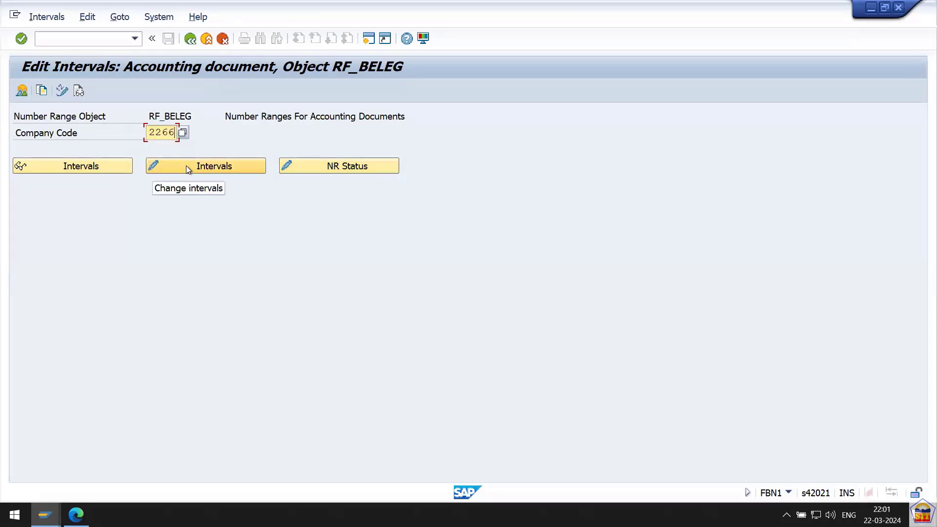
{"action": "left_click", "coordinate": [89, 167]}
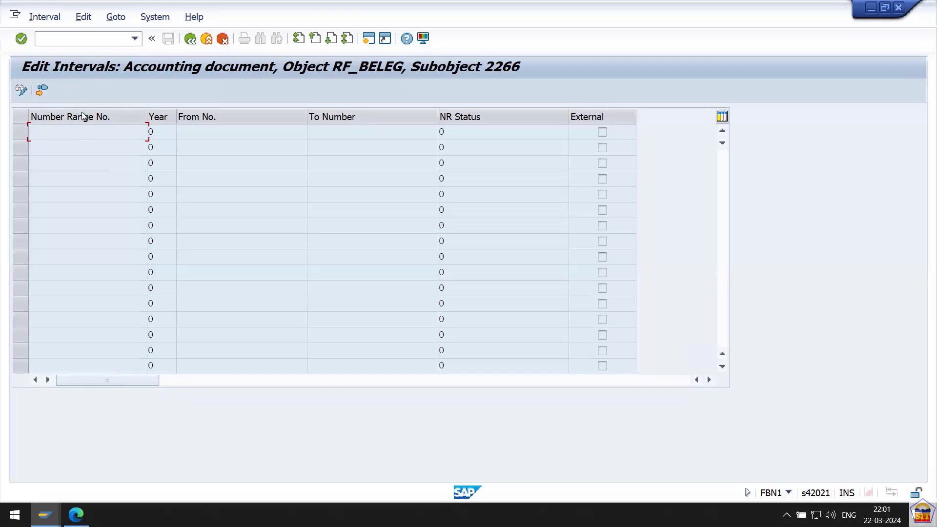
{"action": "left_click", "coordinate": [190, 38]}
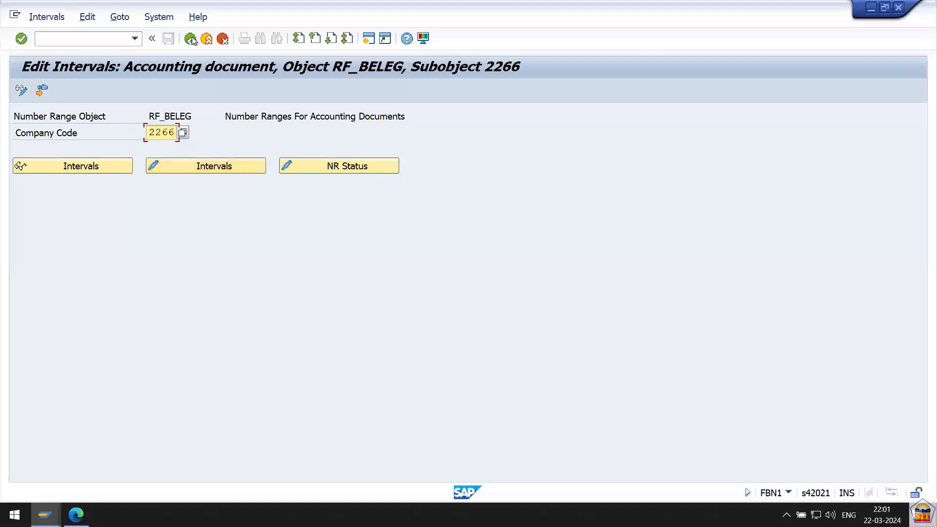
Step: Open the intervals of company code 2266 for changing and enter number range 01 for year 2024
{"action": "left_click", "coordinate": [211, 168]}
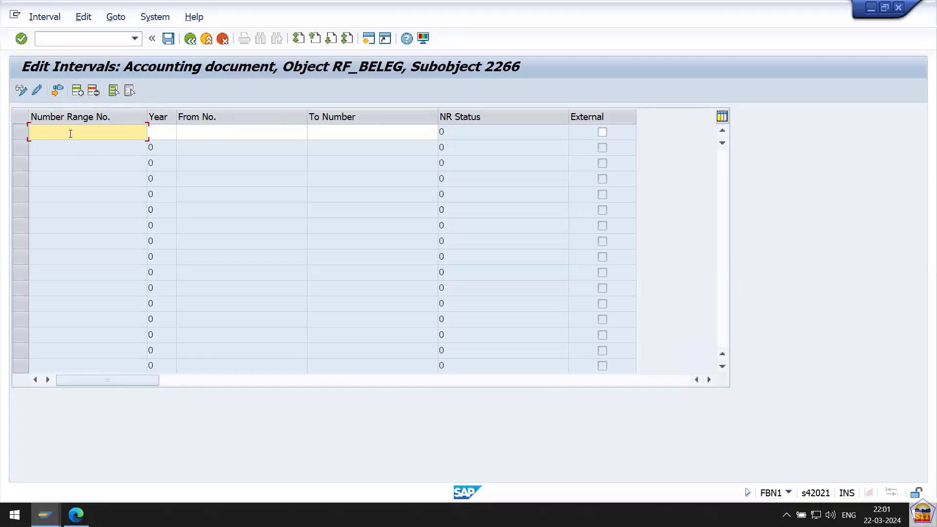
{"action": "type", "text": "01"}
{"action": "key", "text": "Tab"}
{"action": "type", "text": "2"}
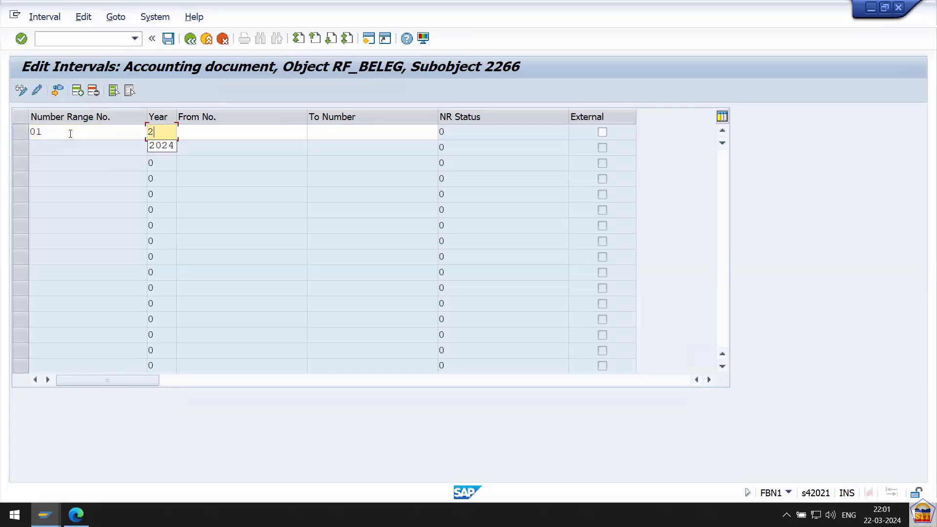
{"action": "type", "text": "024"}
{"action": "key", "text": "Tab"}
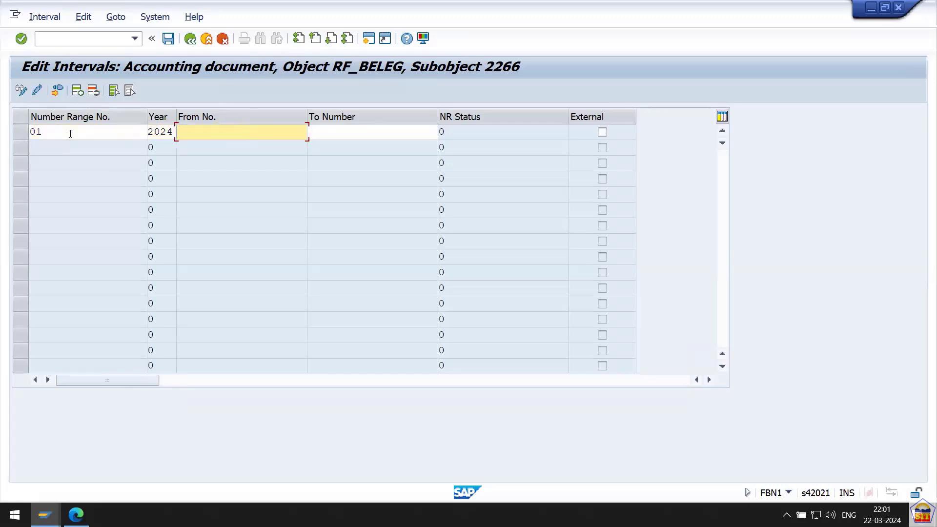
{"action": "type", "text": "1"}
{"action": "key", "text": "Down"}
{"action": "key", "text": "Tab"}
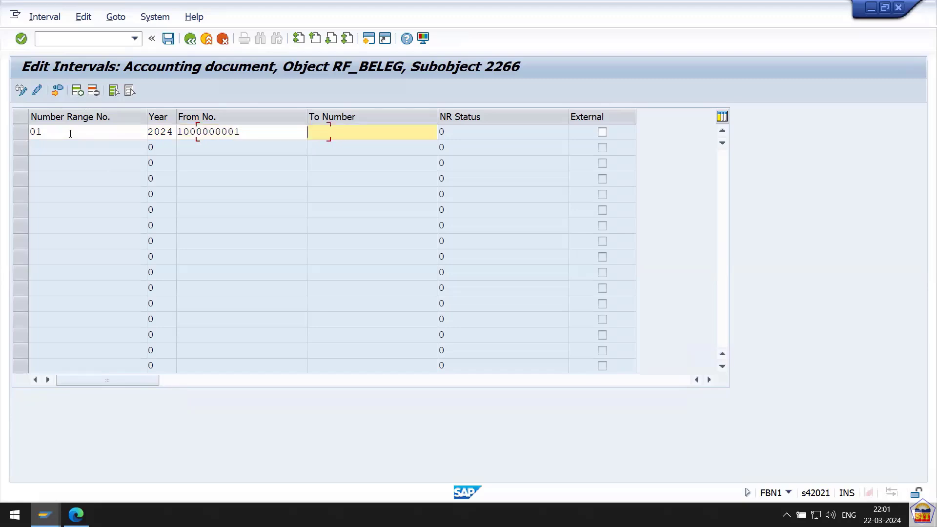
{"action": "type", "text": "2"}
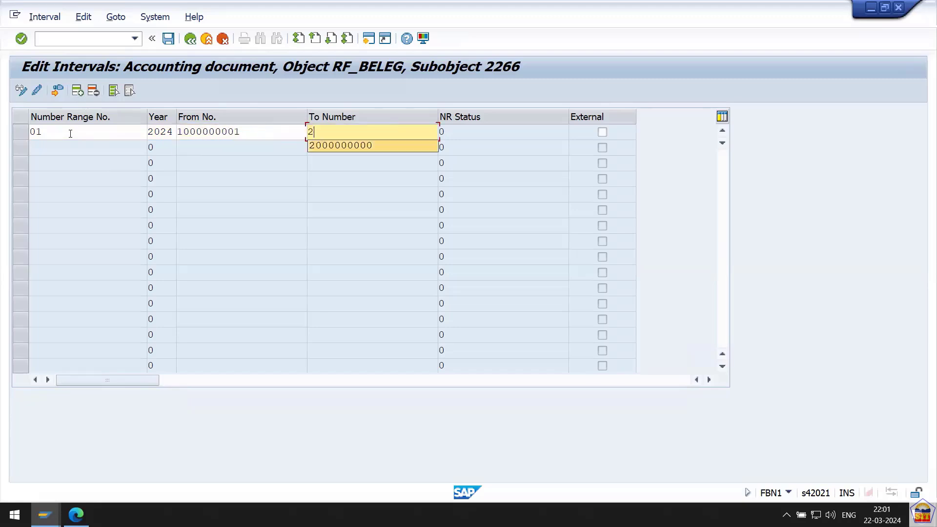
{"action": "key", "text": "Down"}
{"action": "key", "text": "Tab"}
{"action": "key", "text": "shift+Tab"}
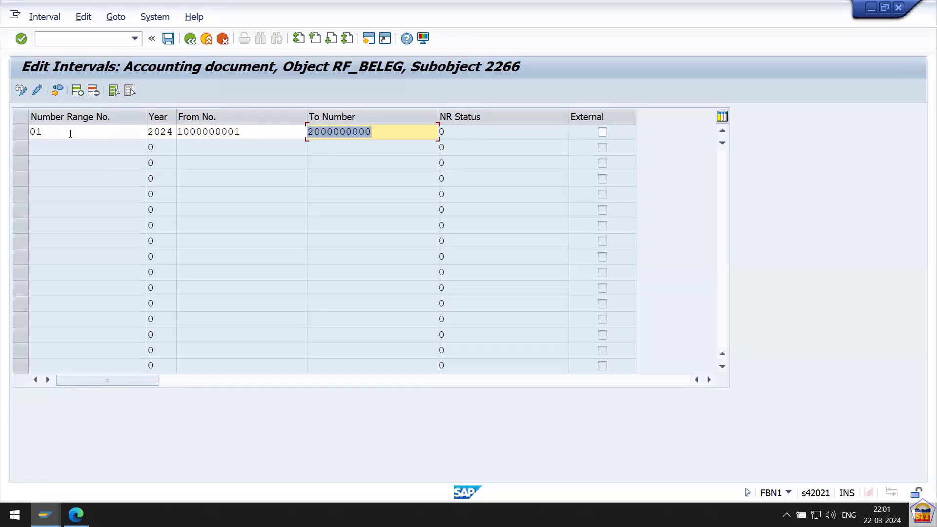
{"action": "key", "text": "Return"}
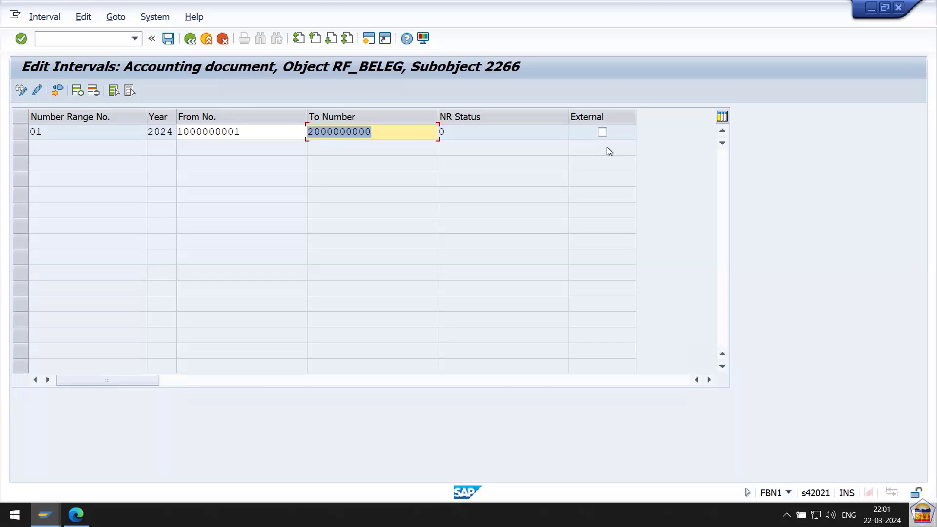
{"action": "left_click", "coordinate": [602, 132]}
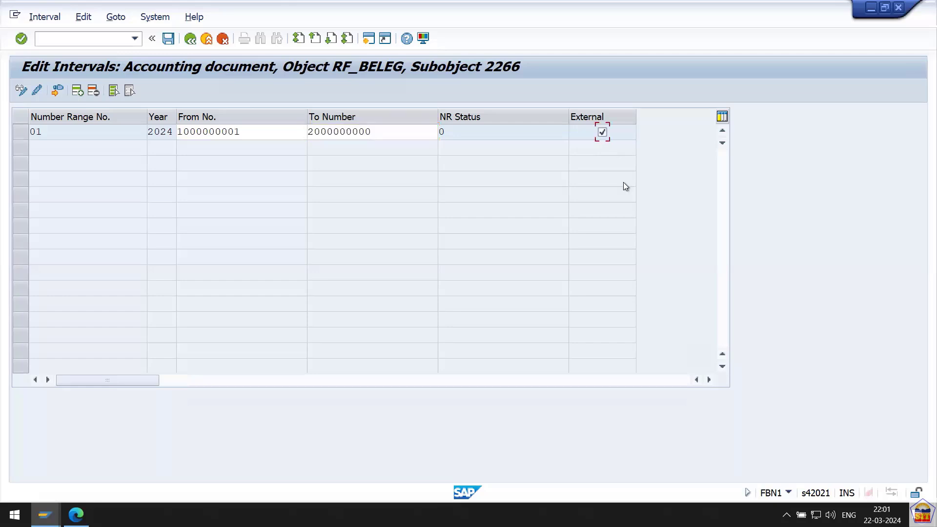
Step: Clear the external marking of the 01 interval, look over its From and To numbers, and mark it as external again
{"action": "left_click", "coordinate": [602, 133]}
{"action": "left_click_drag", "start_coordinate": [389, 133], "coordinate": [170, 133]}
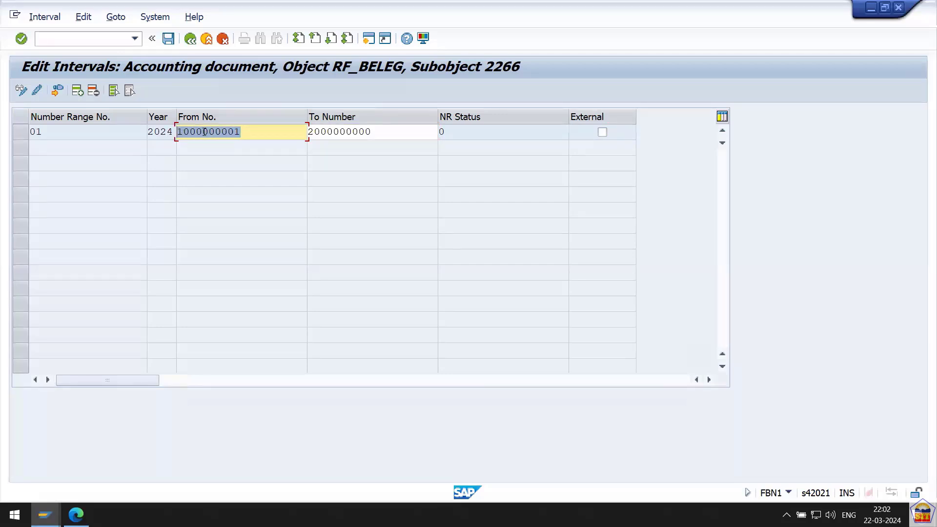
{"action": "left_click_drag", "start_coordinate": [260, 131], "coordinate": [172, 133]}
{"action": "left_click_drag", "start_coordinate": [359, 132], "coordinate": [183, 133]}
{"action": "left_click_drag", "start_coordinate": [376, 133], "coordinate": [320, 133]}
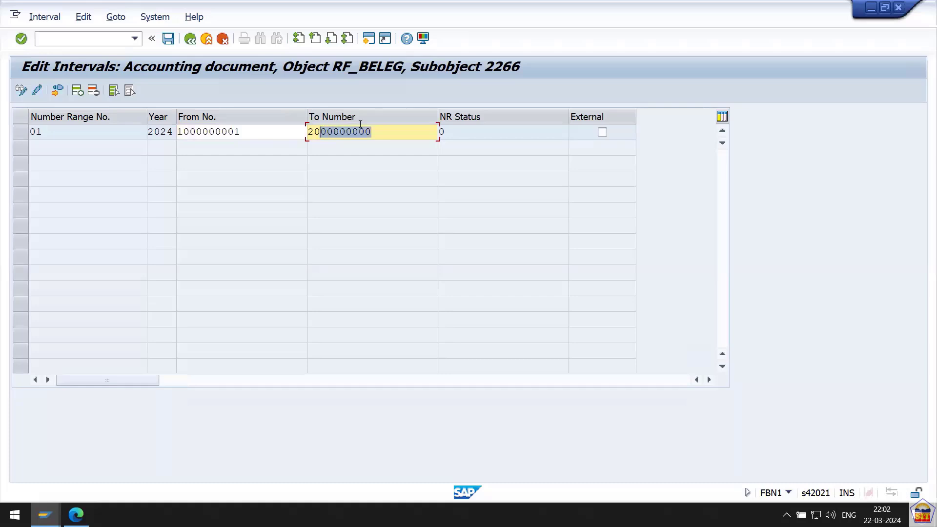
{"action": "left_click", "coordinate": [602, 132]}
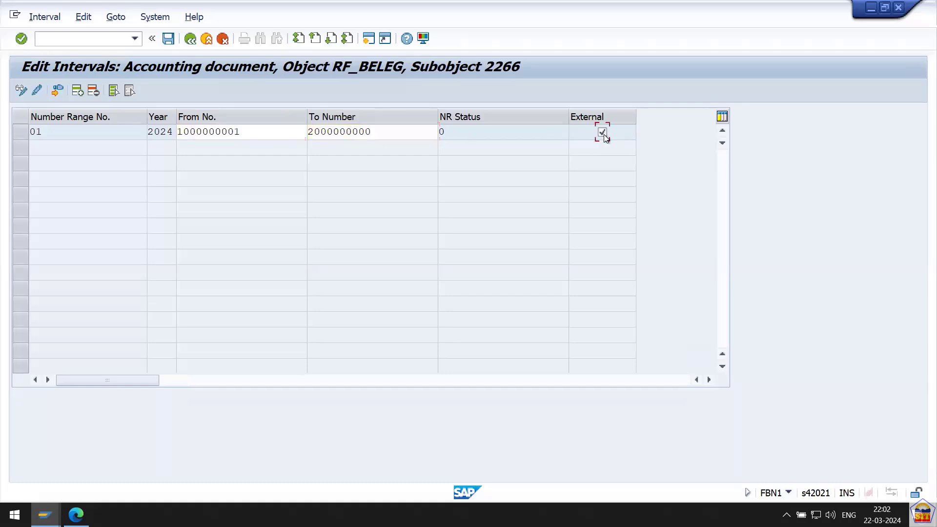
{"action": "left_click_drag", "start_coordinate": [399, 132], "coordinate": [209, 130]}
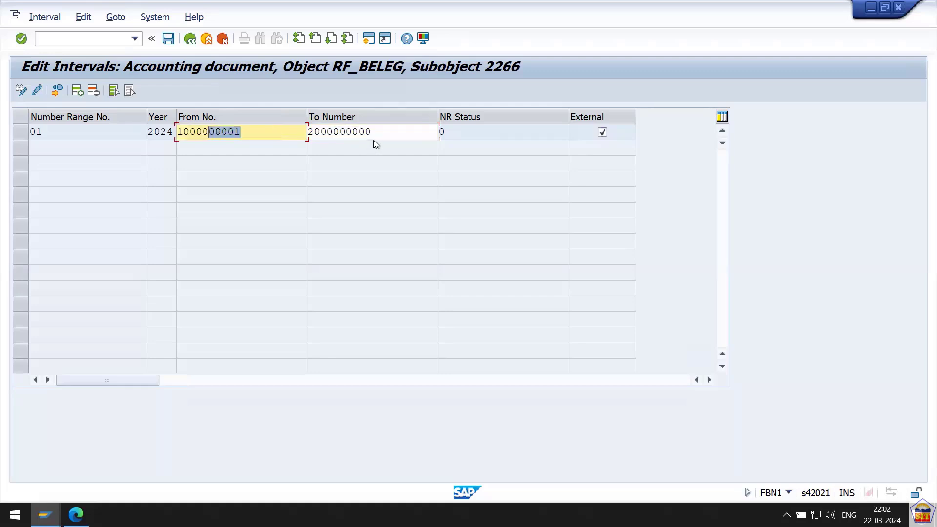
{"action": "left_click_drag", "start_coordinate": [395, 128], "coordinate": [202, 131]}
{"action": "left_click_drag", "start_coordinate": [381, 136], "coordinate": [345, 134]}
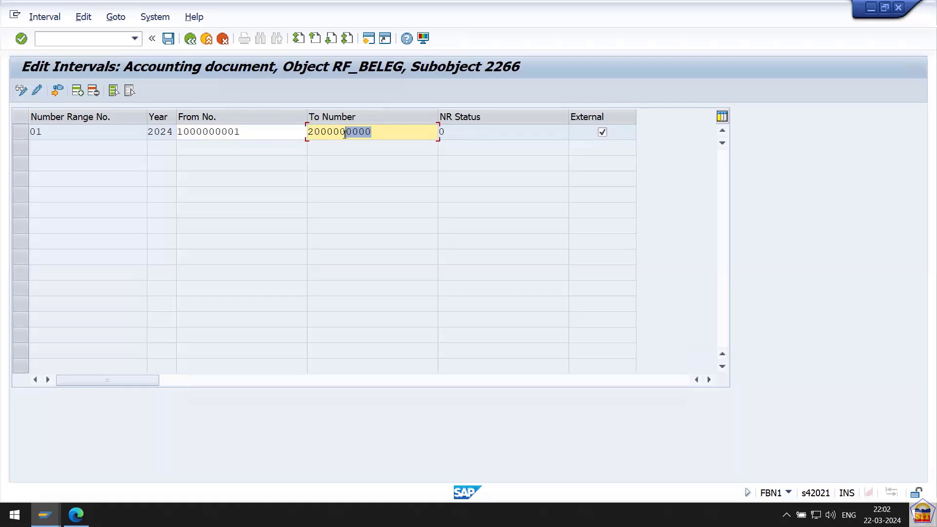
Step: Remove the external marking from the 01 interval and save the intervals, accepting the transport notice
{"action": "left_click", "coordinate": [602, 132]}
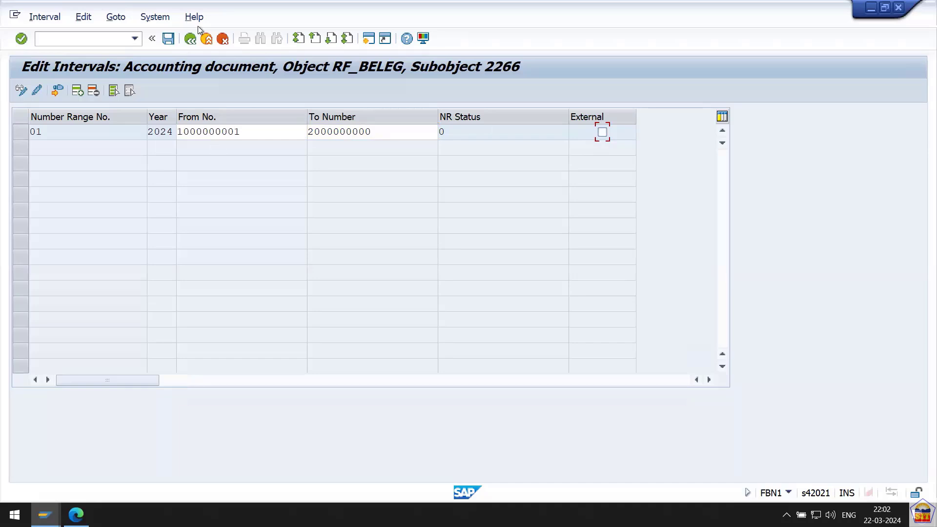
{"action": "left_click", "coordinate": [169, 40]}
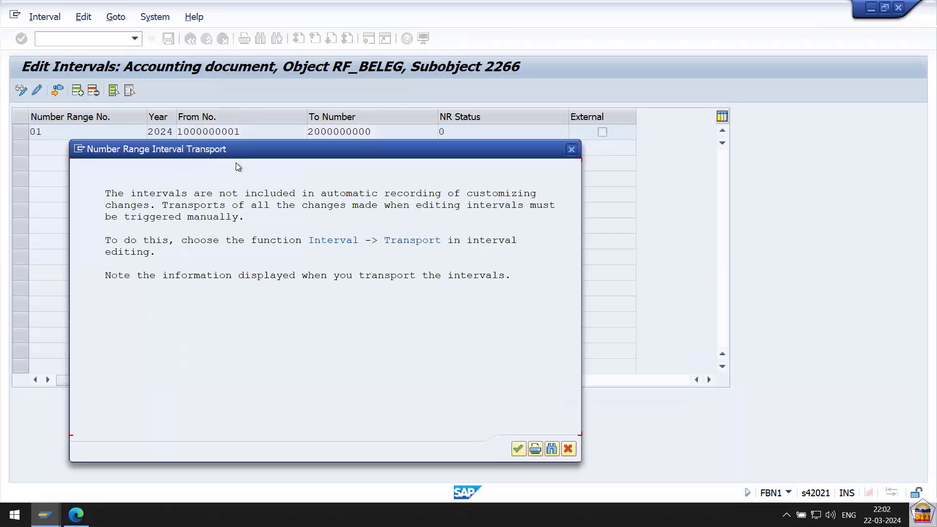
{"action": "key", "text": "Return"}
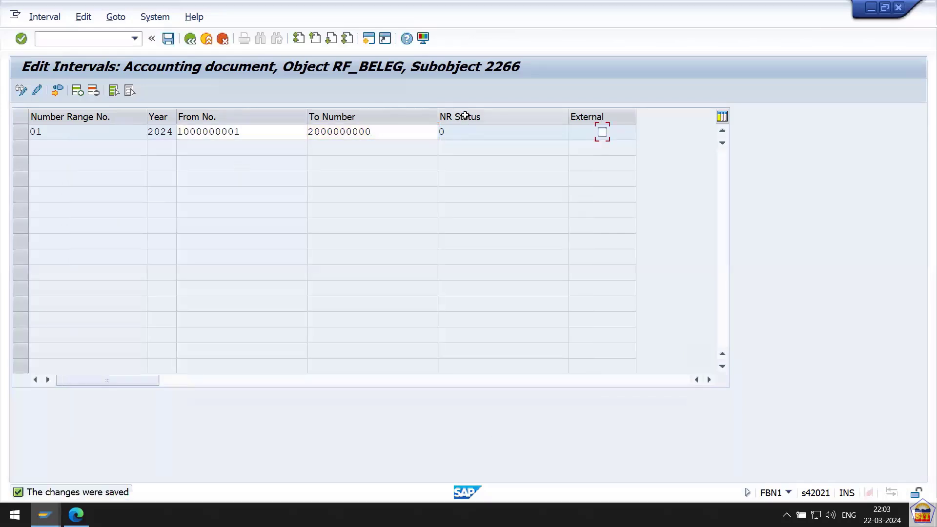
{"action": "left_click_drag", "start_coordinate": [462, 133], "coordinate": [175, 133]}
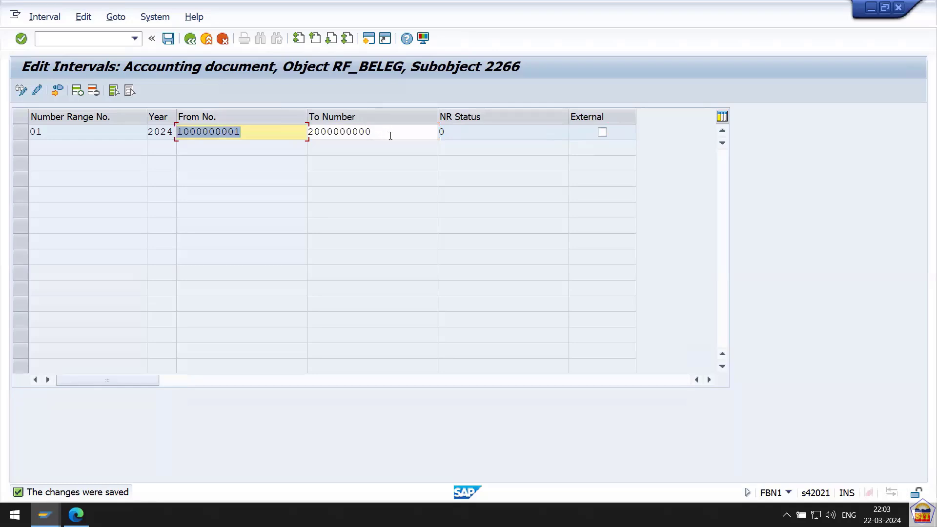
{"action": "left_click_drag", "start_coordinate": [389, 135], "coordinate": [208, 132]}
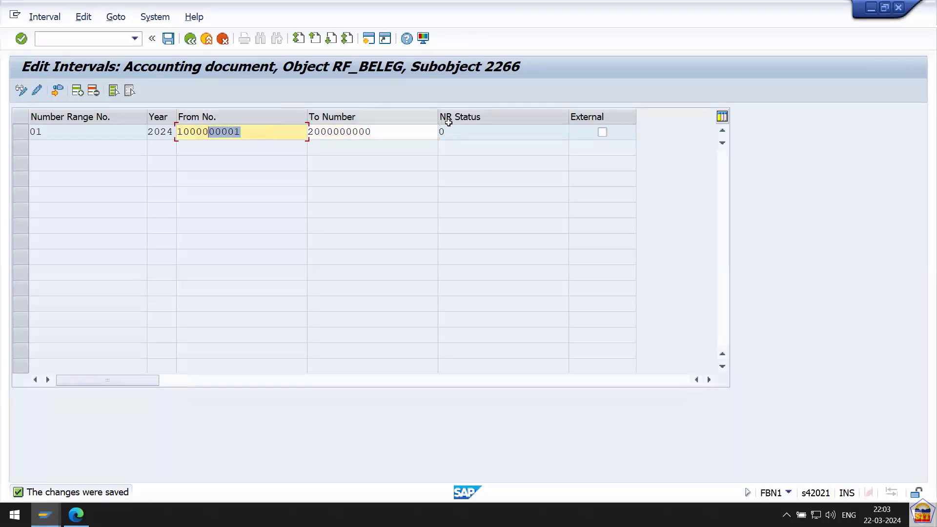
{"action": "left_click_drag", "start_coordinate": [462, 132], "coordinate": [408, 137]}
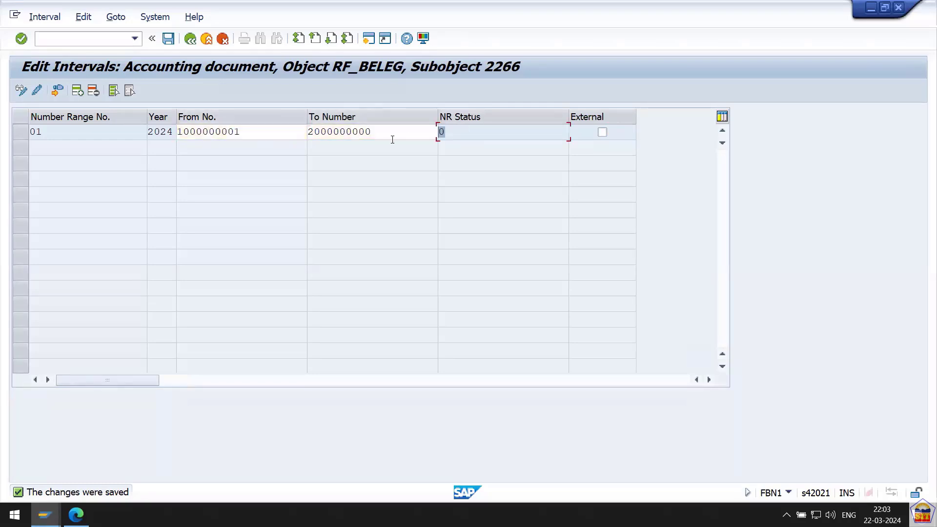
{"action": "left_click_drag", "start_coordinate": [281, 137], "coordinate": [161, 148]}
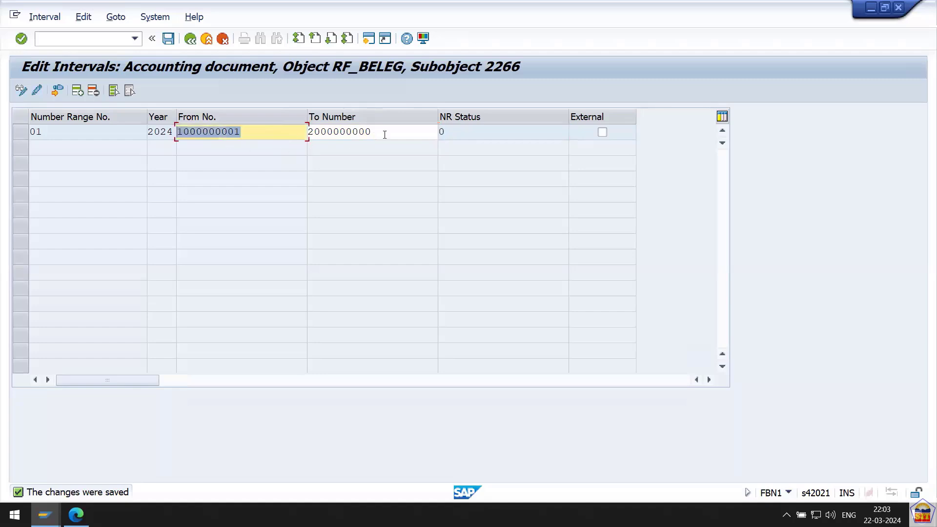
{"action": "left_click_drag", "start_coordinate": [384, 135], "coordinate": [154, 148]}
{"action": "left_click", "coordinate": [490, 133]}
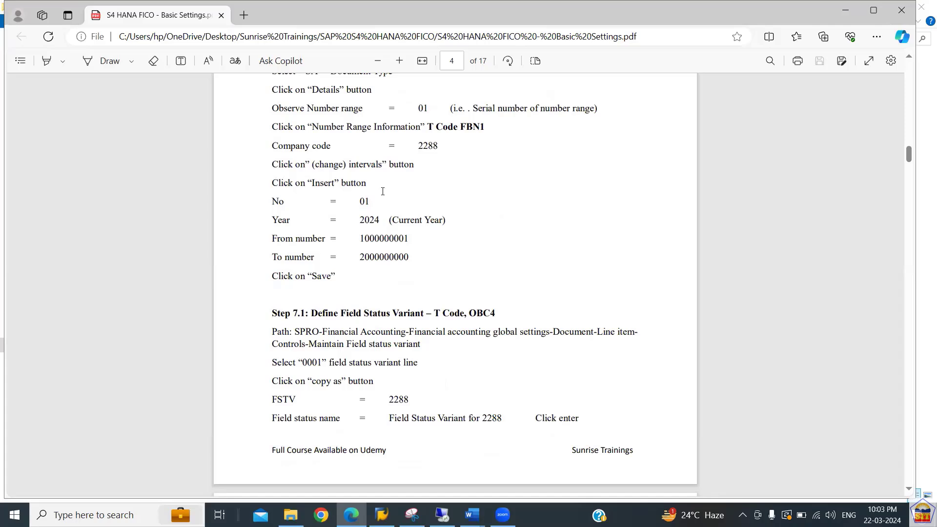
Step: Read the Step 7.1 heading on defining the field status variant in the Basic Settings notes
{"action": "scroll", "coordinate": [383, 190], "scroll_direction": "down", "scroll_amount": 2}
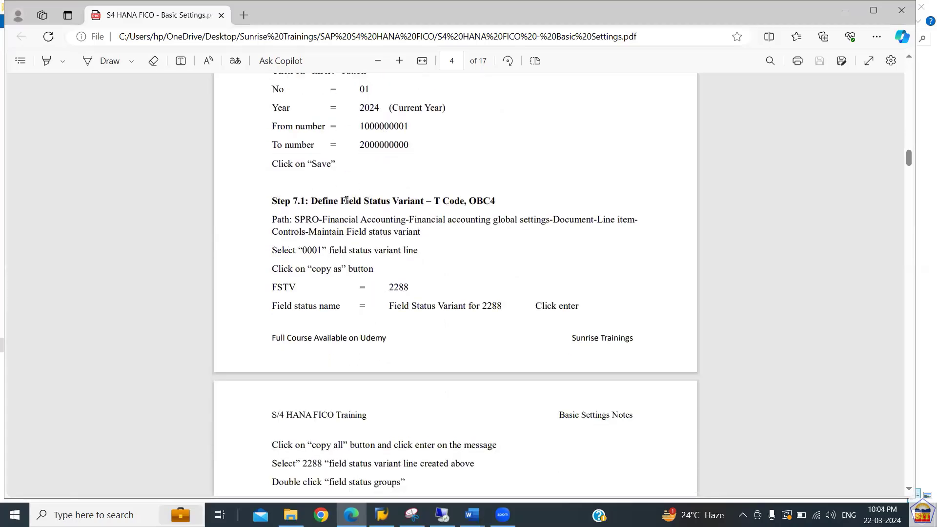
{"action": "left_click_drag", "start_coordinate": [336, 200], "coordinate": [393, 202]}
{"action": "left_click_drag", "start_coordinate": [307, 202], "coordinate": [301, 201]}
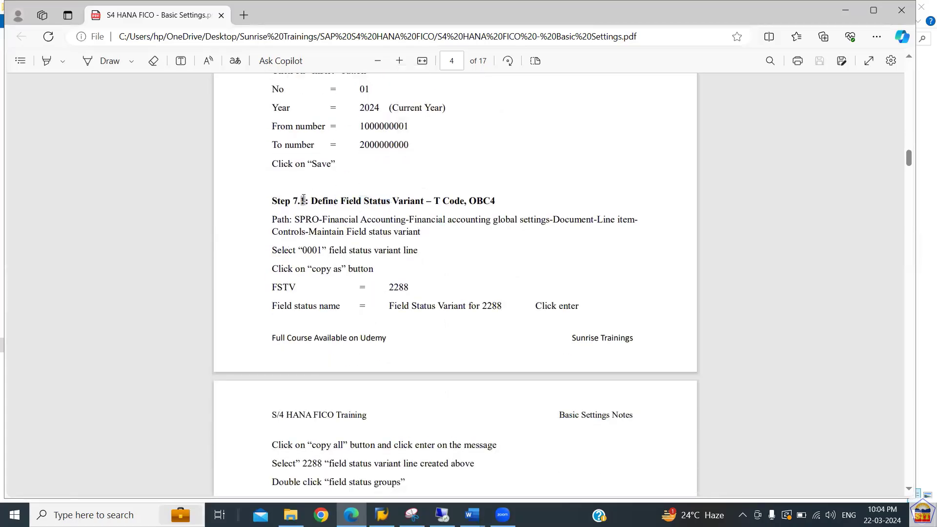